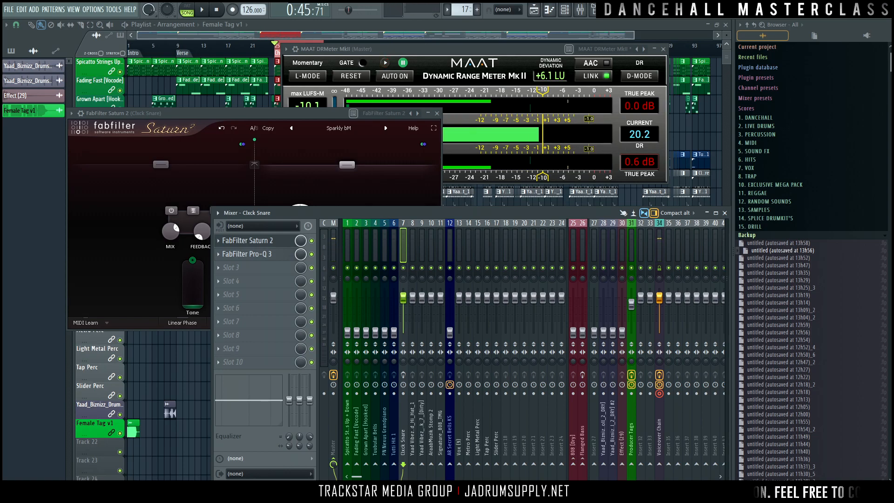
Reset the 808 [Dry] track's fader to its default level and play the chorus to check the loudness.
left_click(544, 239)
key("space")
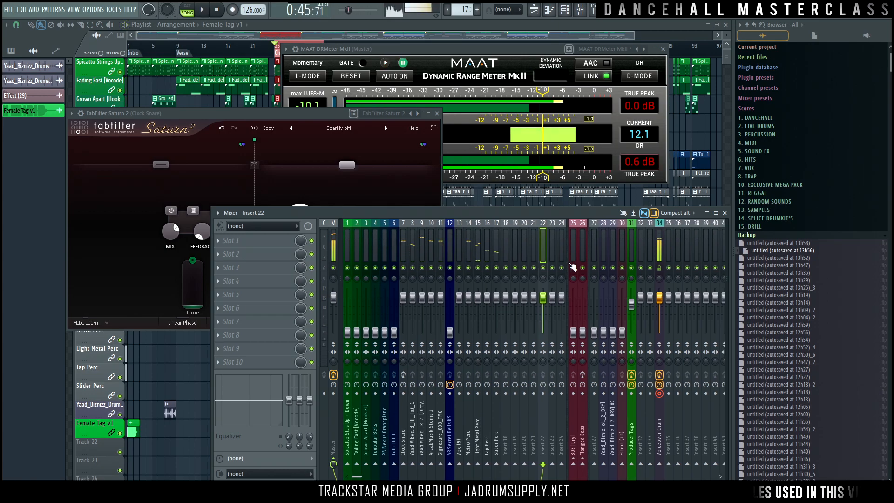
left_click(575, 331, "alt")
key("space")
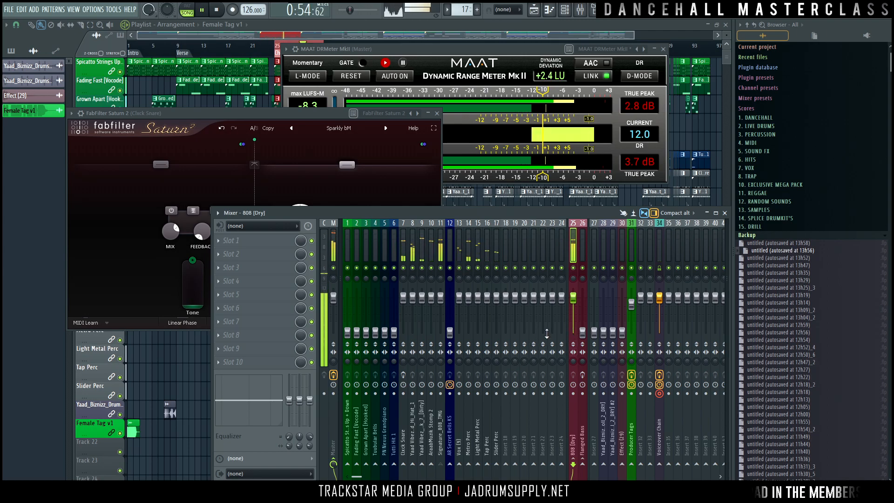
key("space")
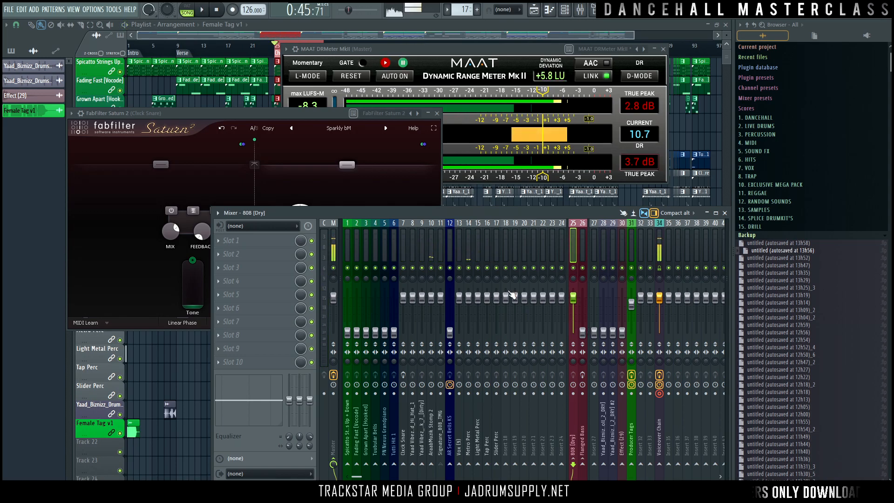
Arm the master track and enable record mode, with the playlist time selection extended over the whole chorus to bar 33.
left_click(332, 247)
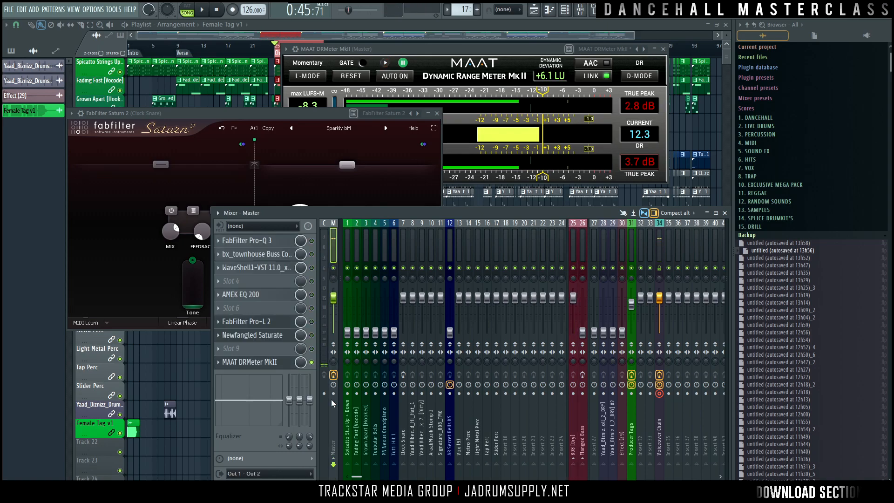
left_click(179, 357)
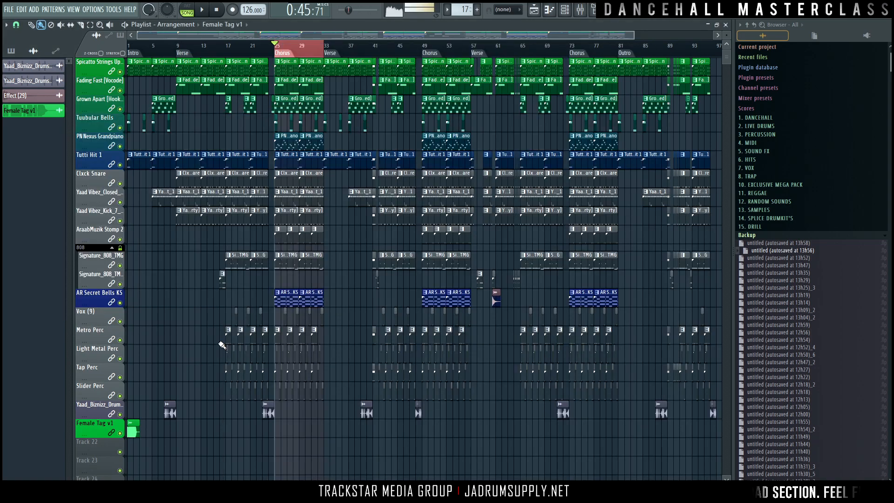
left_click(328, 46, "ctrl+shift")
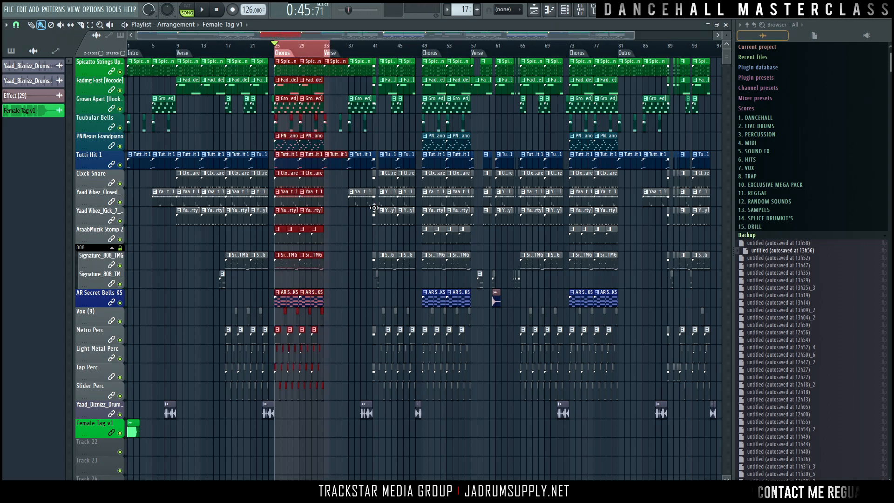
key("r")
Record a first take of the chorus from bar 25 through the master, then stop playback.
key("space")
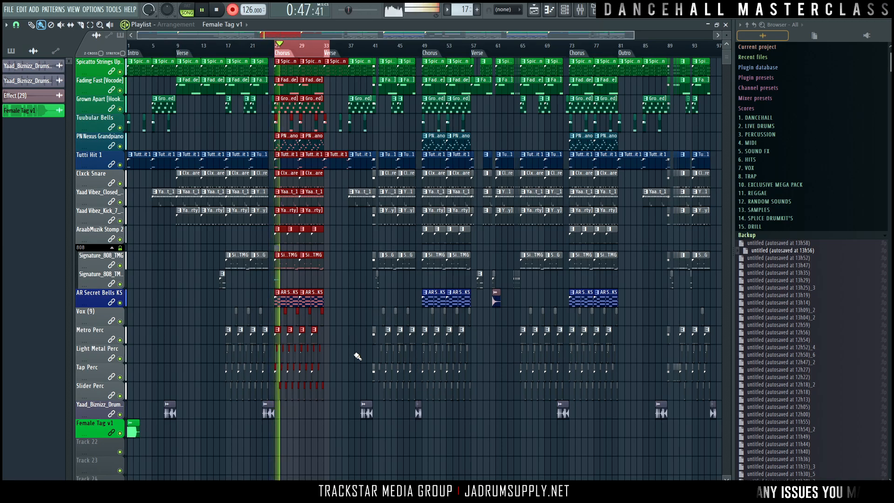
scroll(287, 261, "down", 1)
scroll(281, 265, "up", 2)
scroll(279, 261, "up", 1)
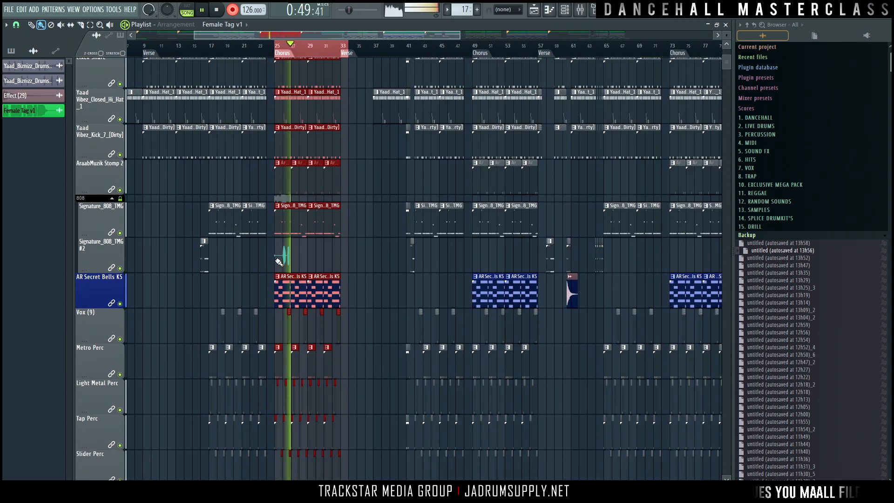
scroll(278, 261, "up", 3)
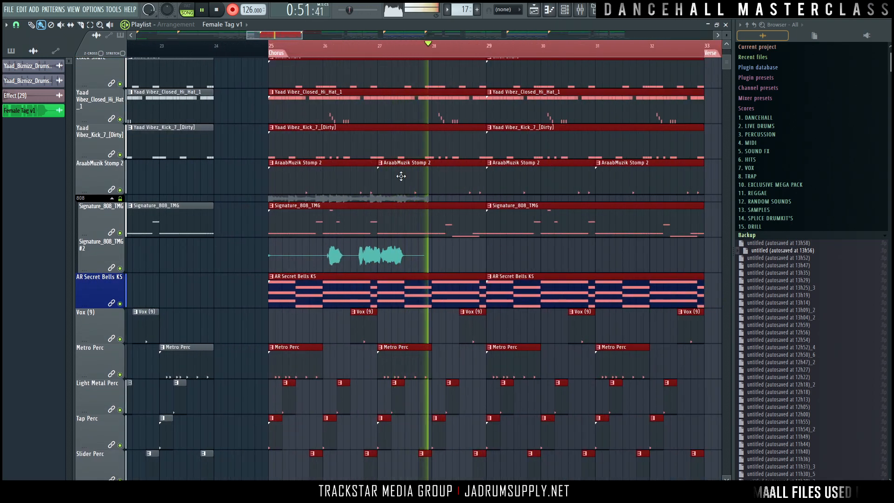
key("space")
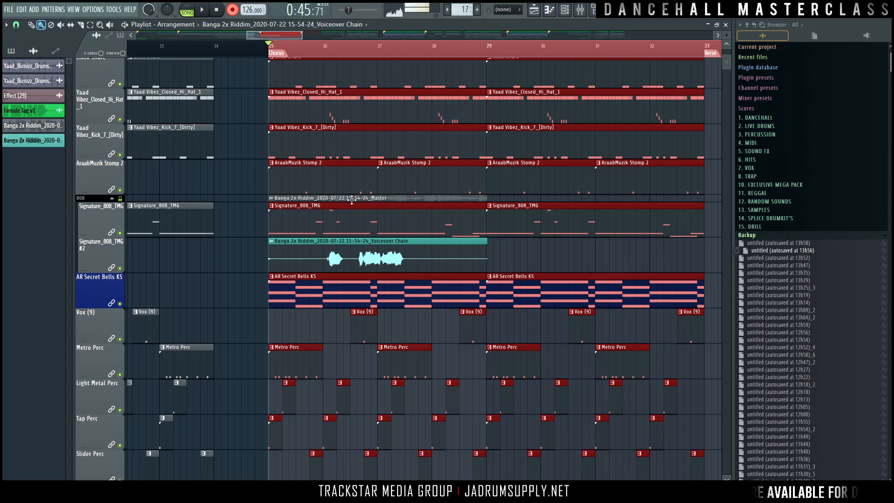
Delete the first take's master and voiceover recordings from the project.
left_click_drag(351, 199, 306, 252)
left_click(48, 129)
right_click(49, 129)
left_click(54, 233)
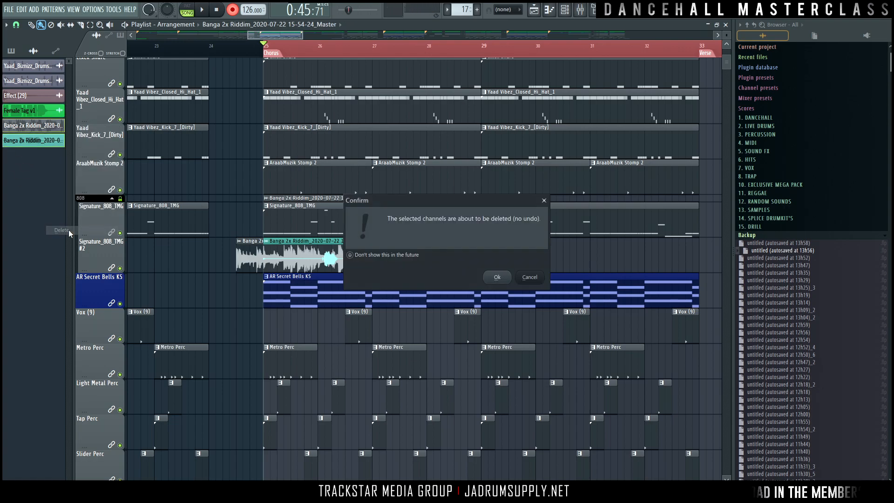
left_click(497, 277)
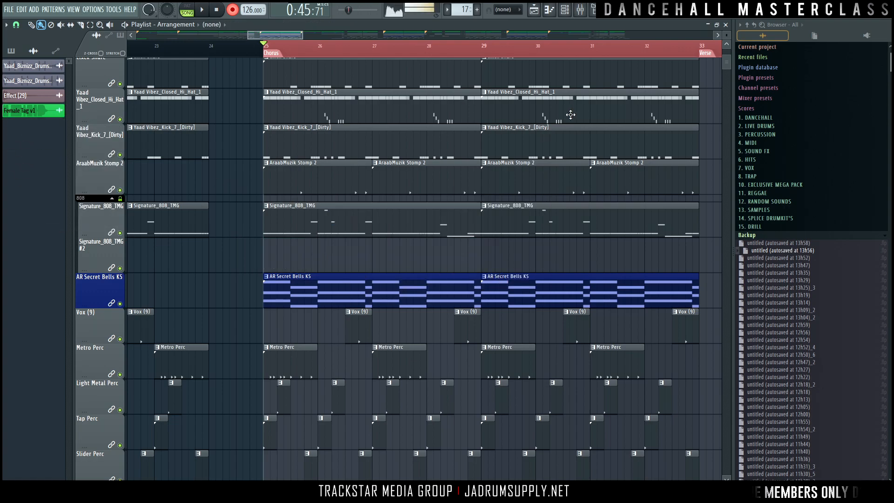
Record a new full take of the chorus from bar 25 through the master.
key("space")
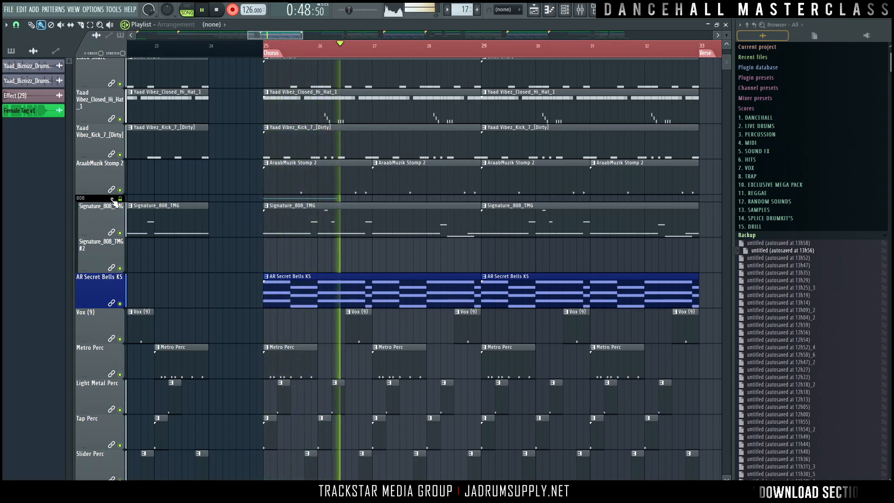
left_click_drag(113, 201, 113, 319)
scroll(386, 258, "up", 6)
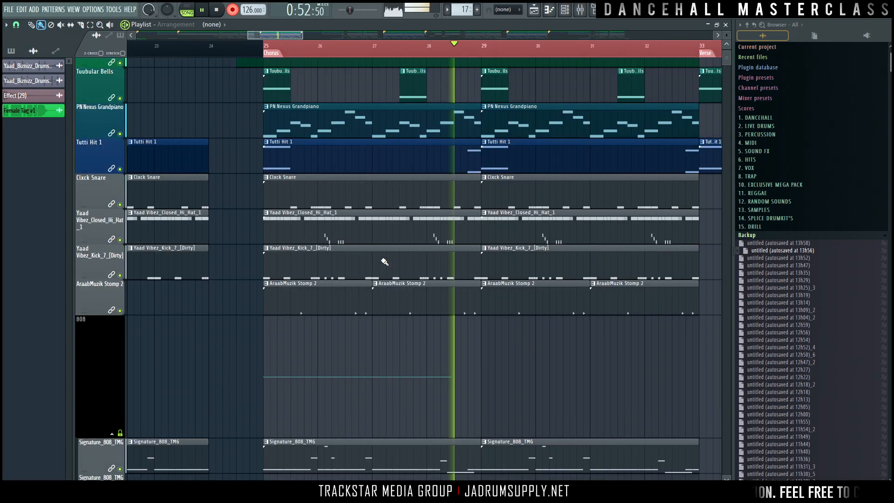
scroll(385, 257, "down", 15)
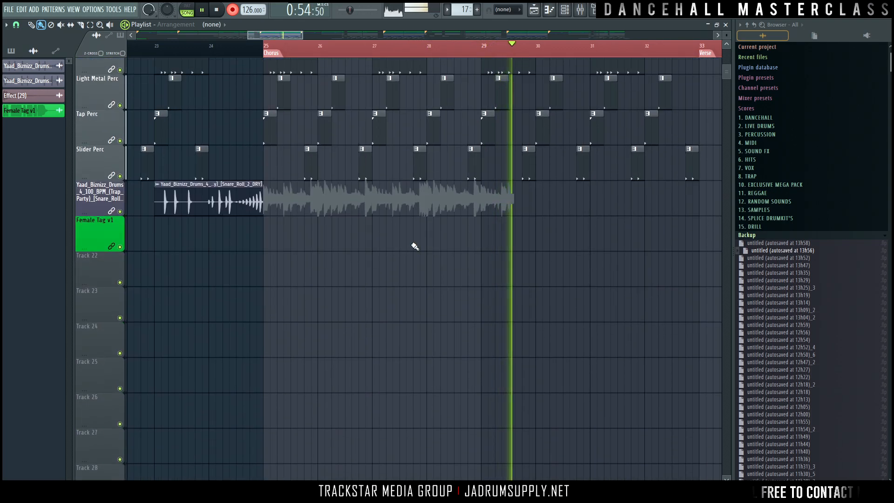
scroll(210, 193, "up", 10)
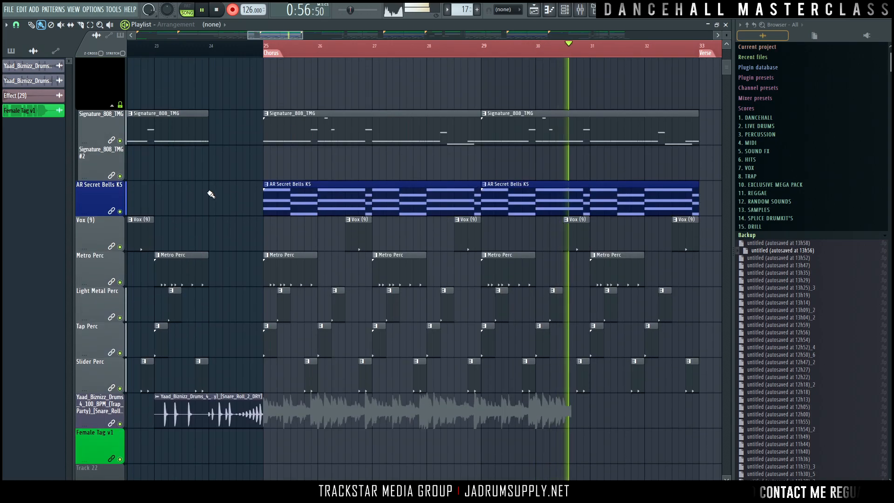
scroll(162, 182, "up", 1)
left_click_drag(93, 320, 93, 185)
scroll(531, 303, "down", 8)
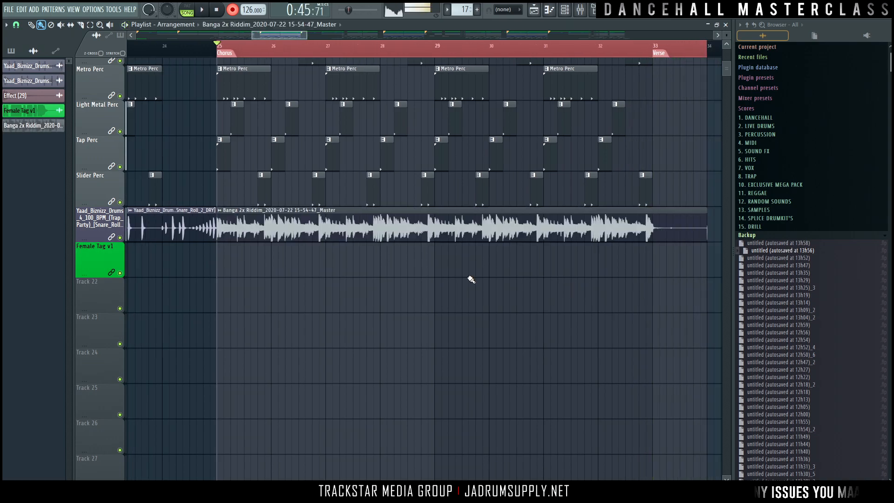
Move the newly recorded master clip to Track 22 and inspect its waveform in the sampler settings.
scroll(471, 279, "up", 4)
left_click_drag(327, 375, 325, 442)
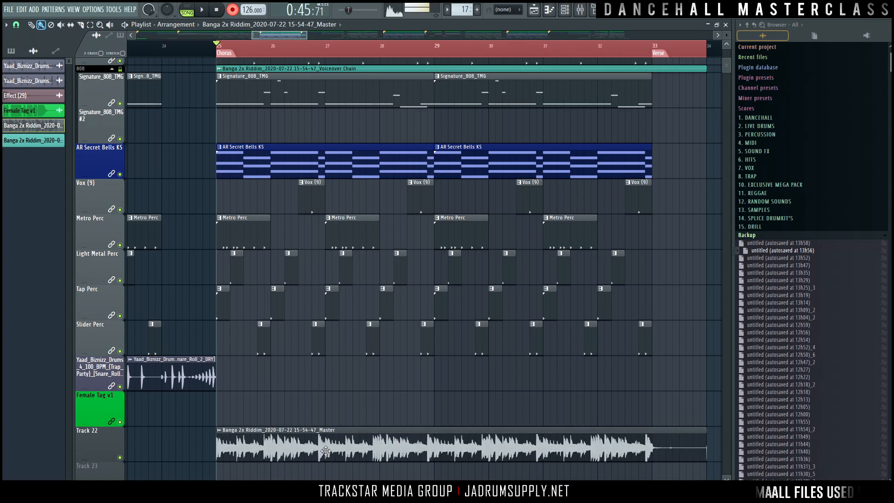
scroll(331, 423, "down", 3)
double_click(245, 342)
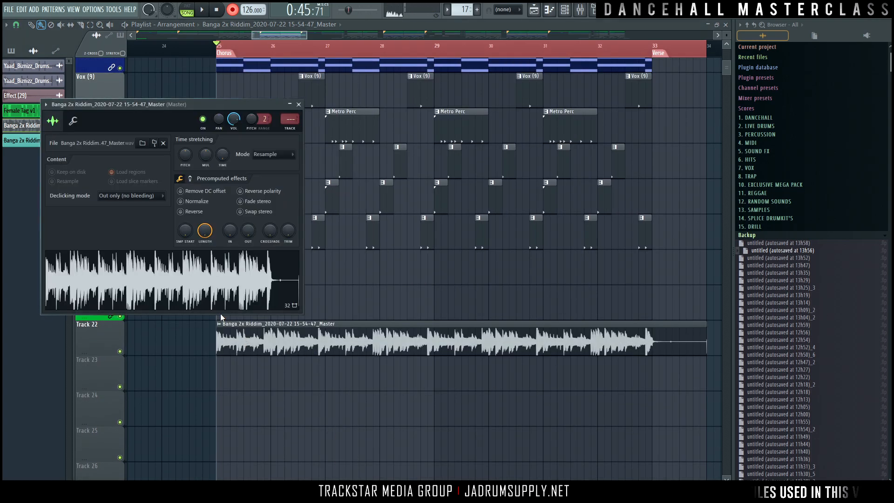
left_click(279, 372)
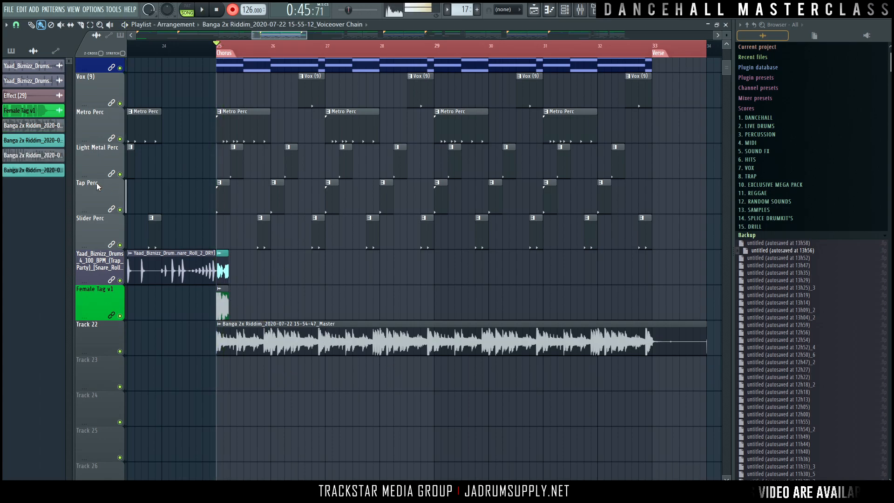
Delete the 15-54-47 voiceover recording and both 15-55-12 recordings, keeping only the 15-54-47 master recording.
left_click(42, 141)
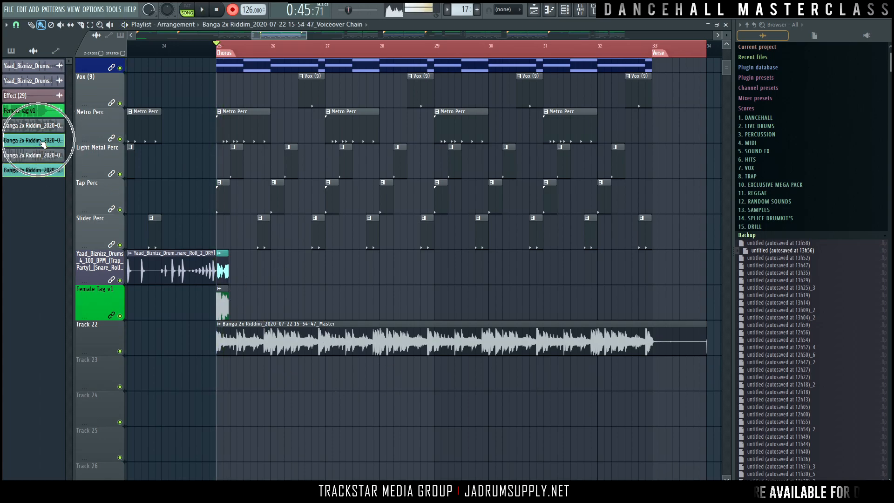
left_click(48, 155)
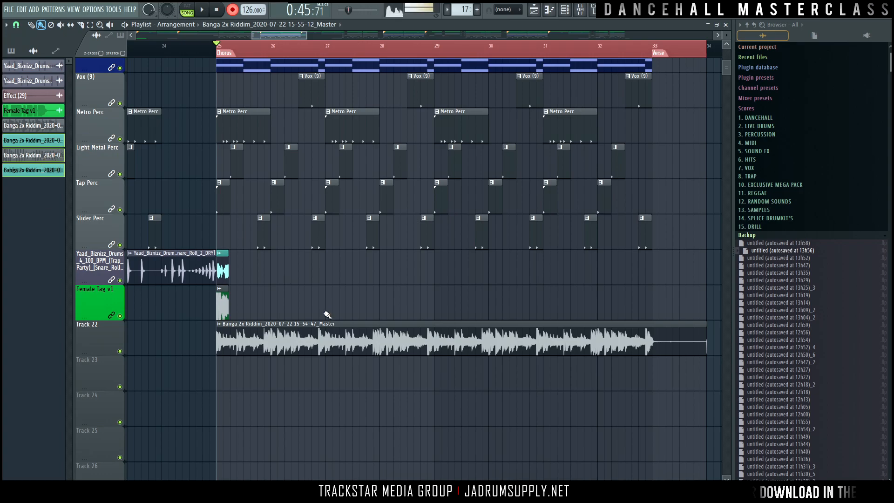
left_click(248, 333)
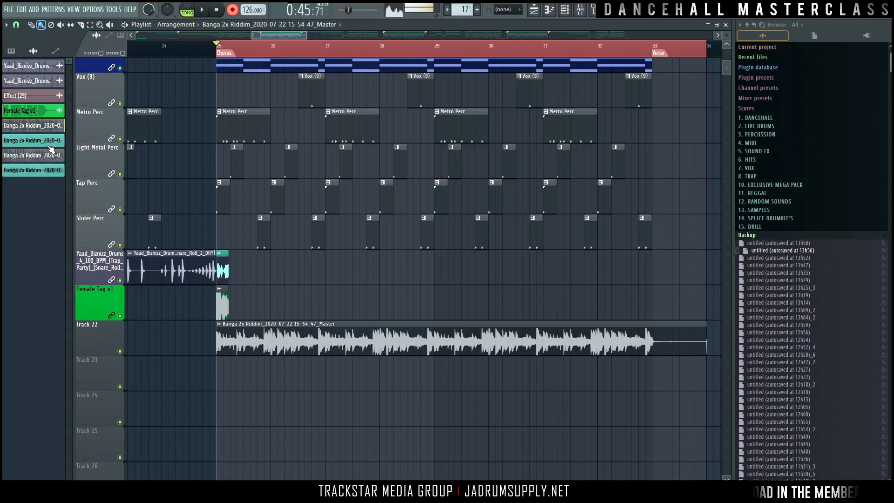
right_click(49, 170)
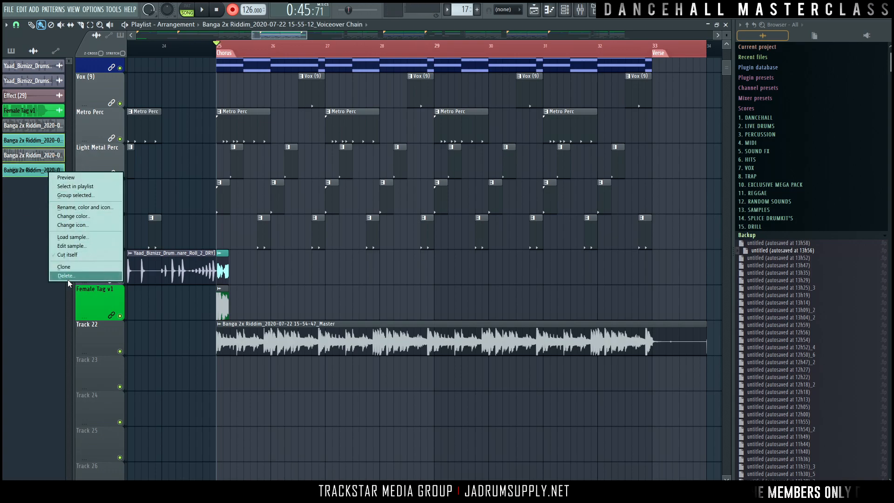
left_click(65, 275)
key("Return")
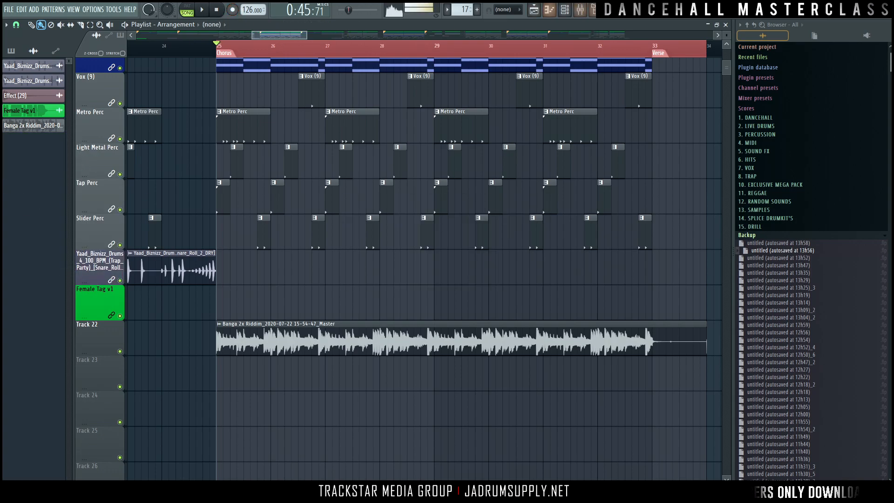
Disarm recording on the master mixer track and open its MAAT DRMeter MkII.
left_click(580, 9)
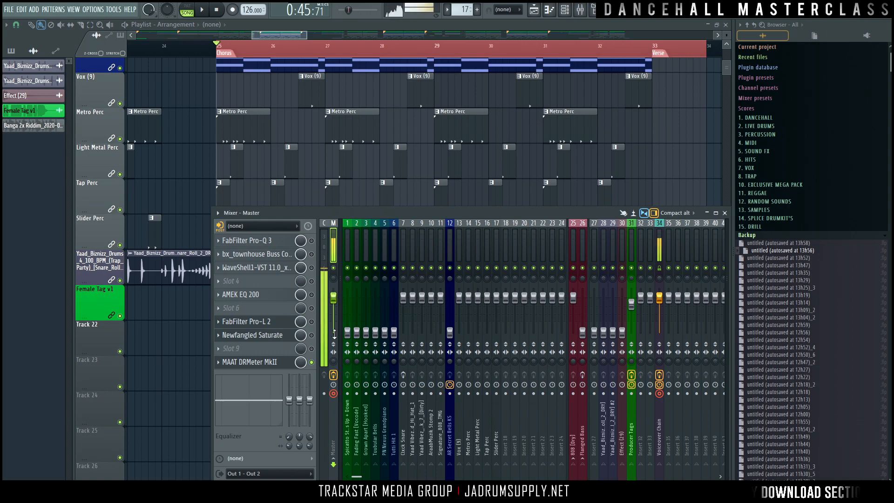
left_click(333, 394)
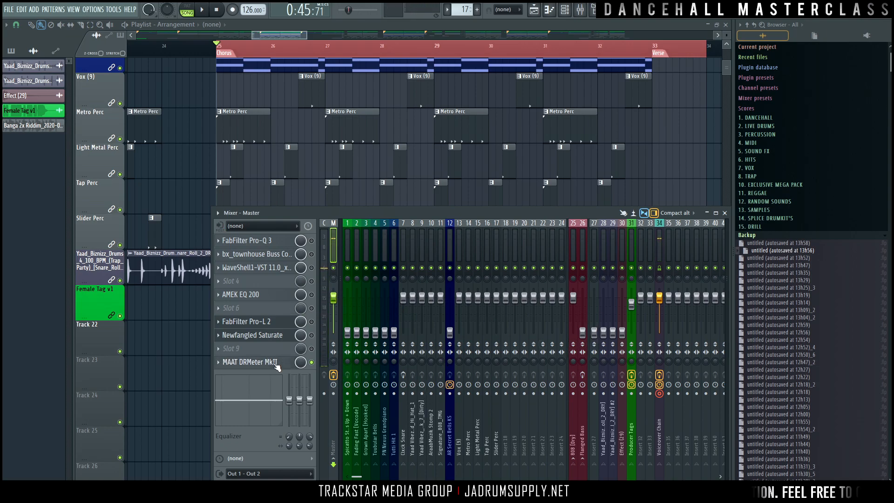
left_click(261, 362)
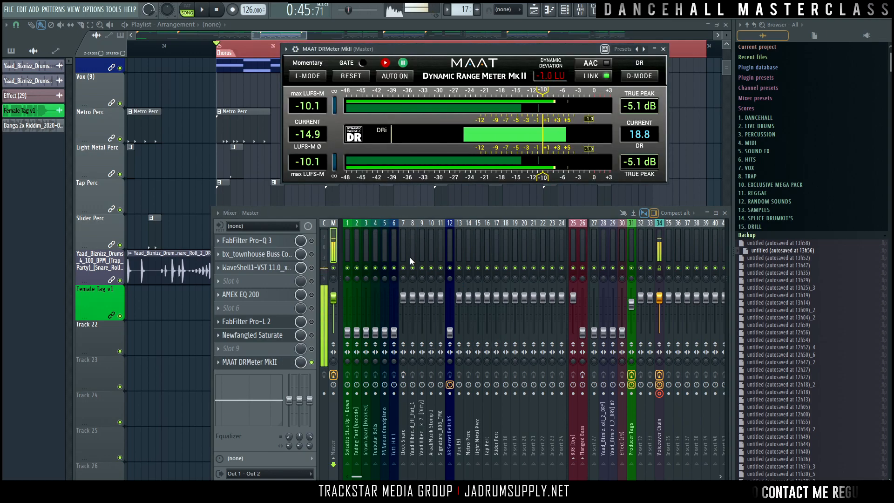
mouse_move(403, 256)
left_mouse_down()
mouse_move(440, 259)
mouse_move(356, 259)
mouse_move(401, 258)
left_mouse_up()
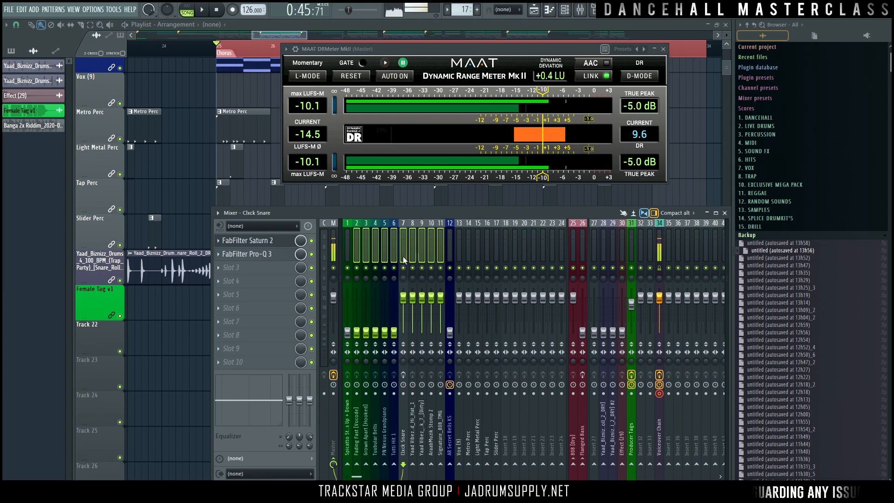
left_click(402, 255)
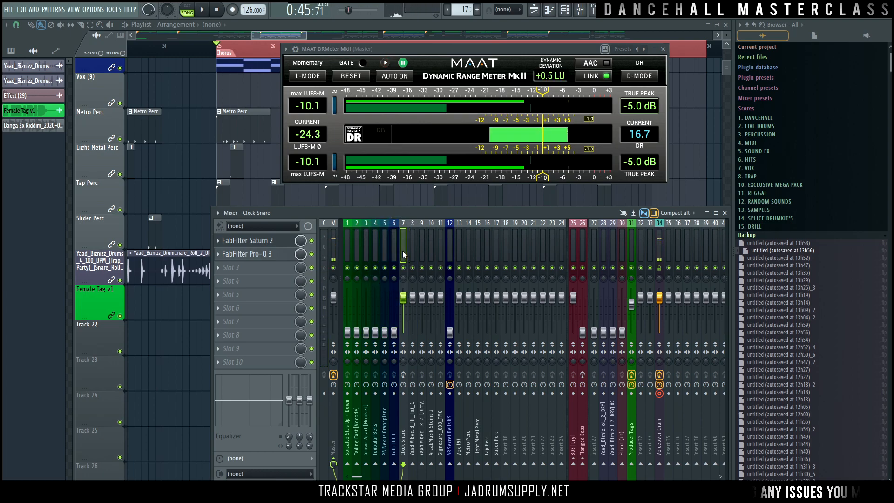
left_click_drag(403, 251, 441, 254)
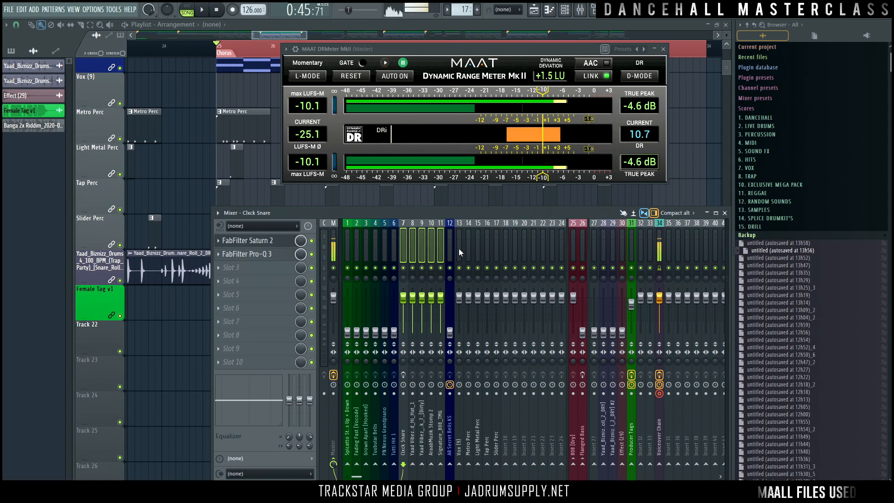
left_click_drag(459, 248, 503, 256)
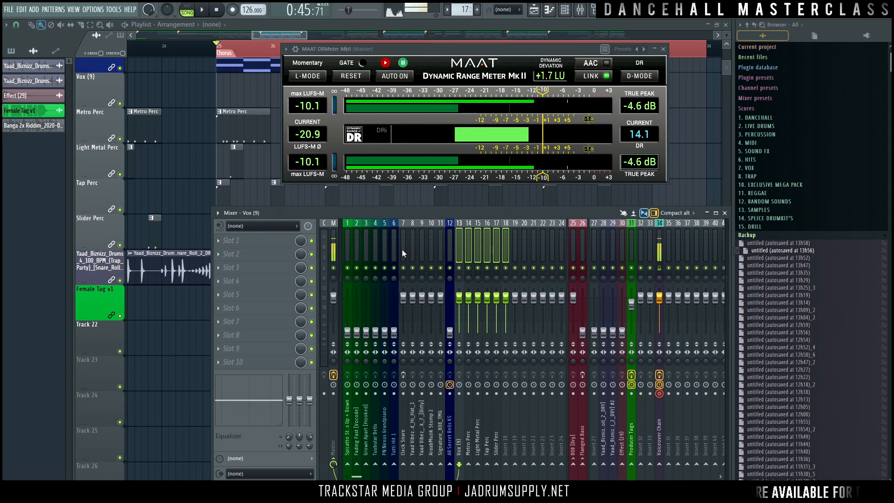
Select mixer tracks 7 to 11, 13 to 17 and 808 [Dry], and lower their faders together to the level of the melody tracks.
left_click_drag(401, 250, 442, 266)
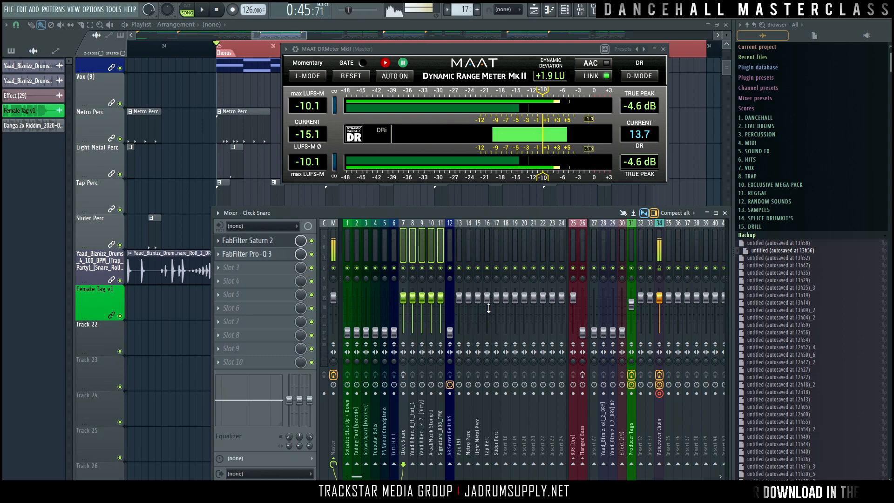
left_click_drag(459, 247, 496, 250)
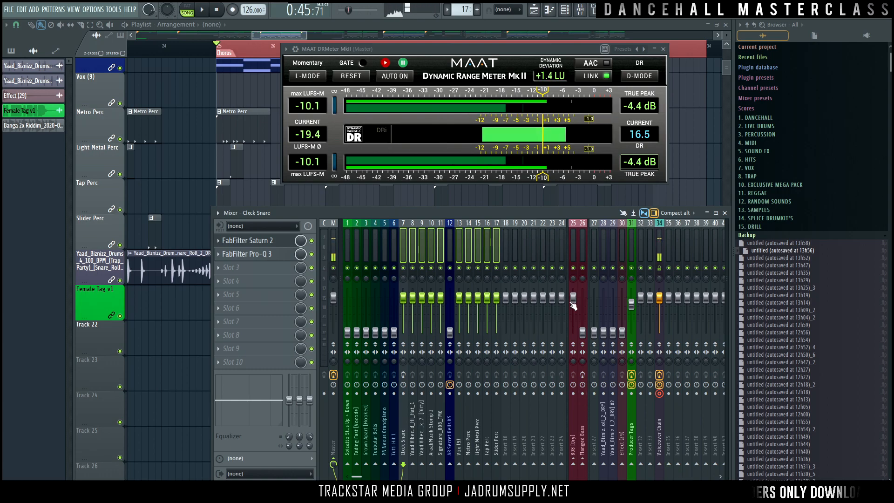
left_click(574, 245, "ctrl")
left_click_drag(573, 298, 573, 336)
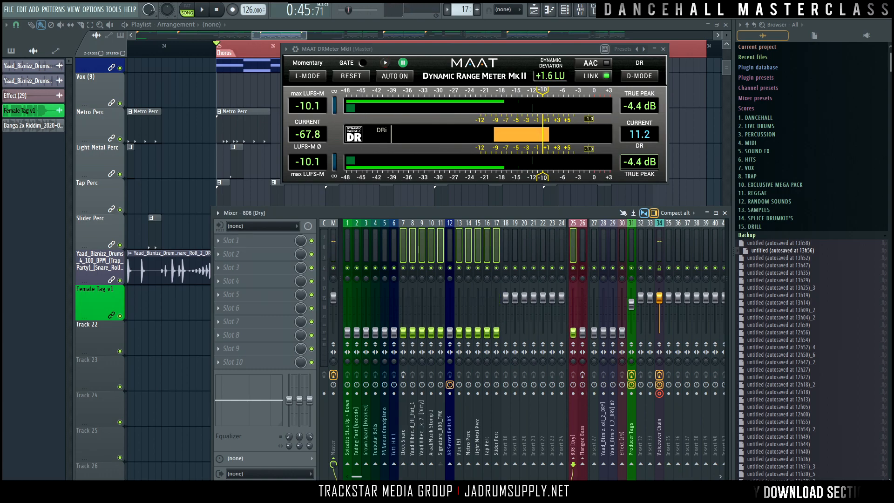
Reset the Click Snare mixer fader to its default level and mute playlist Track 22 holding the recorded master clip.
left_click(403, 249)
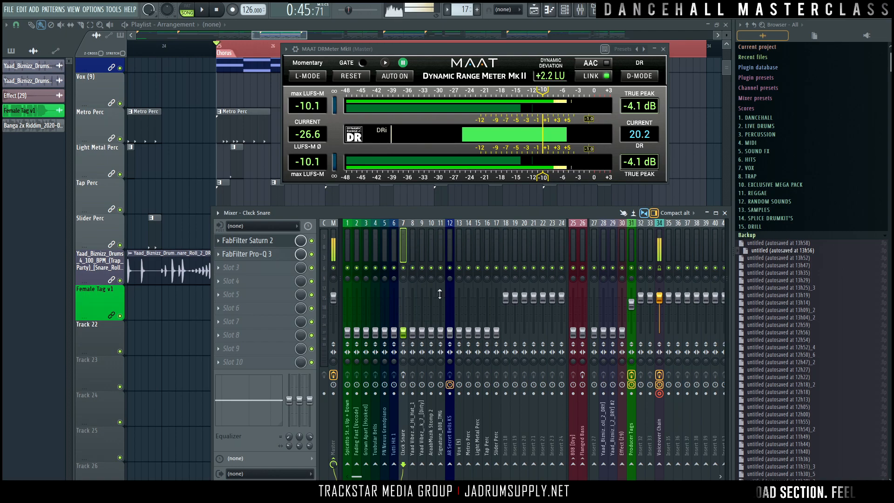
left_click(403, 334, "alt")
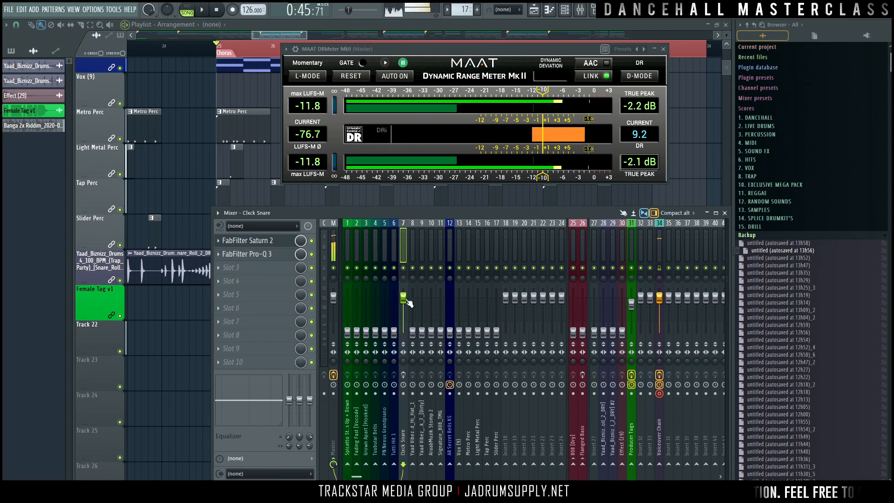
right_click(191, 345)
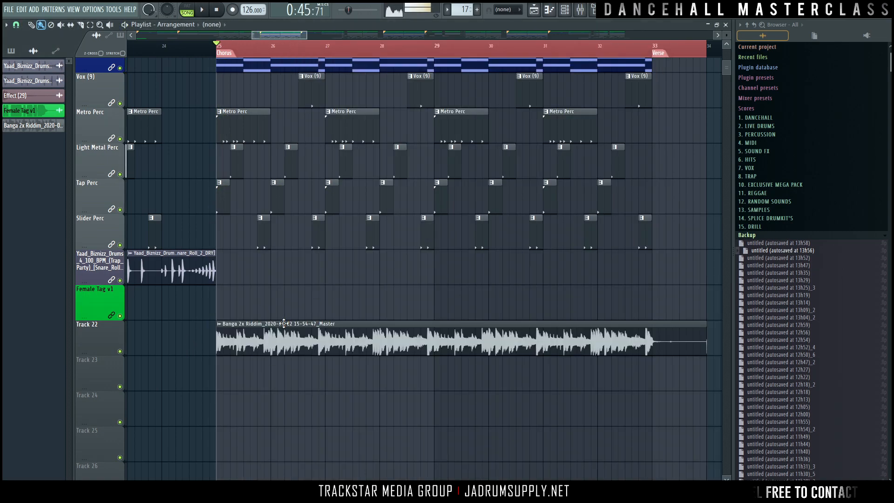
left_click(120, 352)
Play the chorus and check the Click Snare's level on its mixer meter.
key("space")
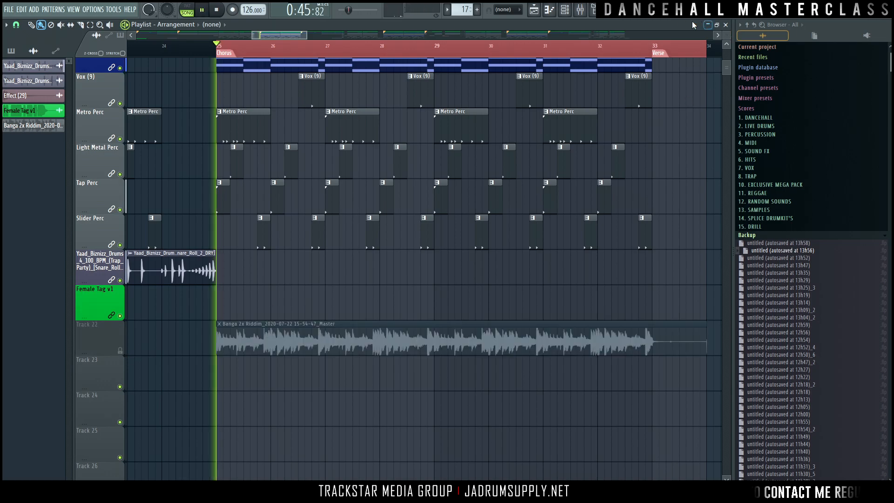
left_click(580, 11)
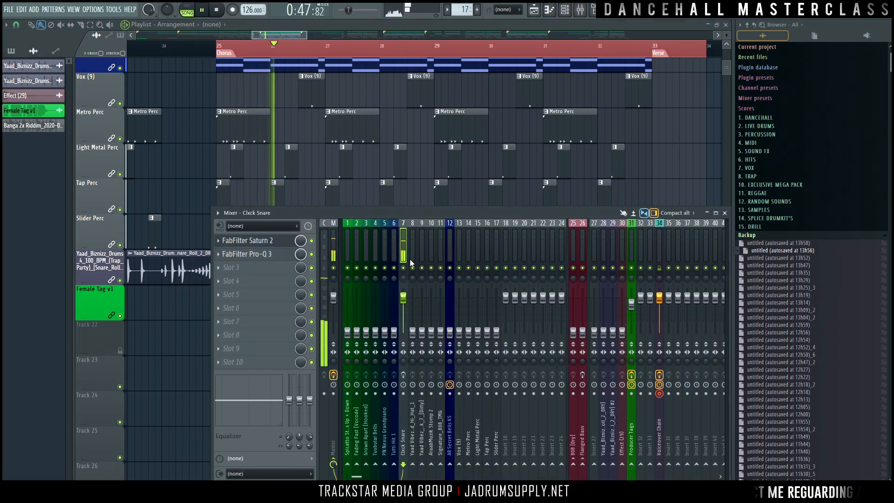
key("space")
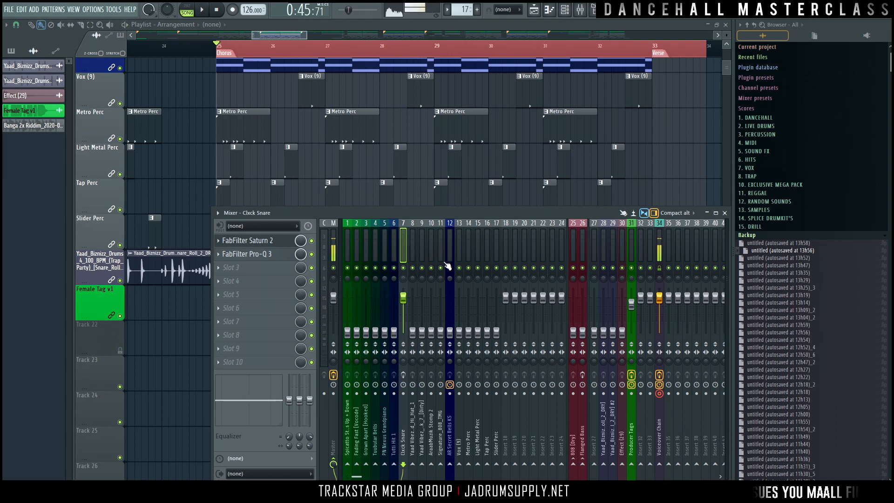
Open FabFilter Pro-Q 3 on the Click Snare track, switch the plugin on, and disable all three EQ bands together.
left_click(272, 254)
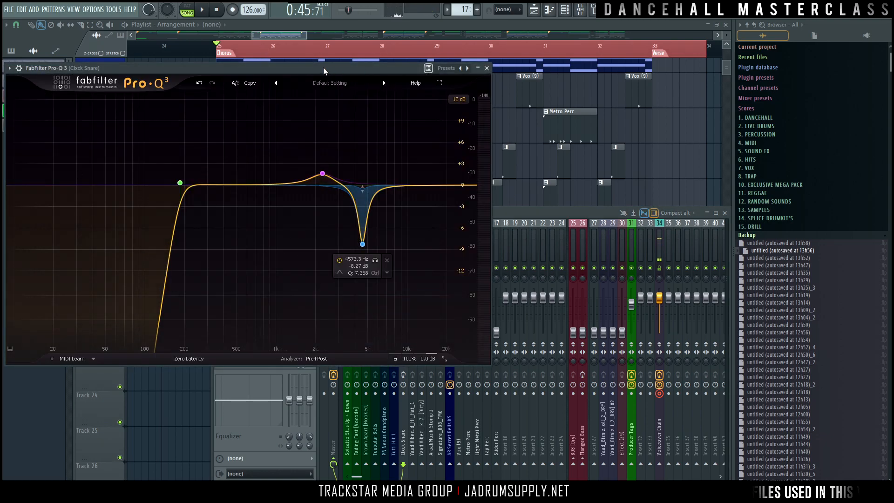
left_click_drag(330, 69, 495, 83)
left_click(185, 83)
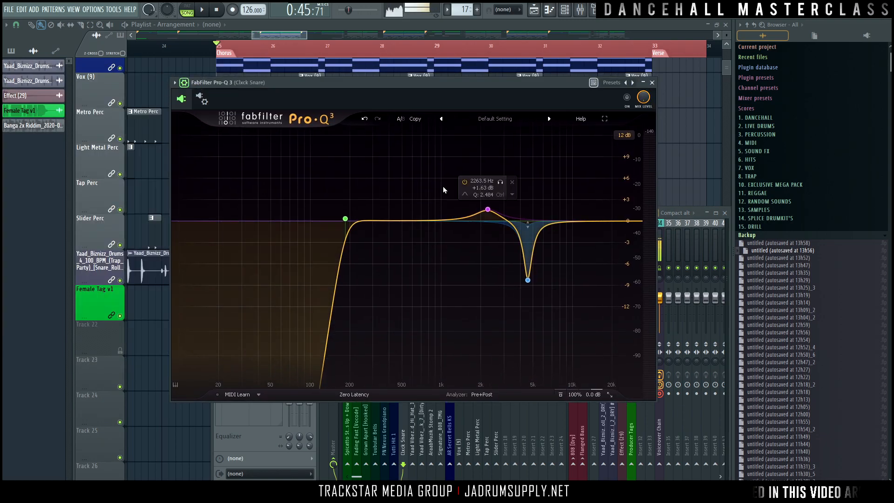
left_click(627, 98)
left_click_drag(280, 180, 644, 361)
right_click(528, 280)
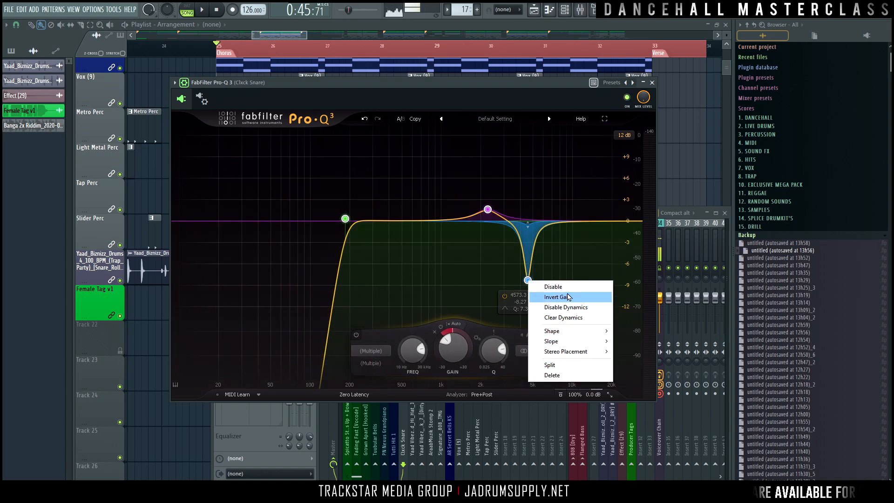
left_click(552, 291)
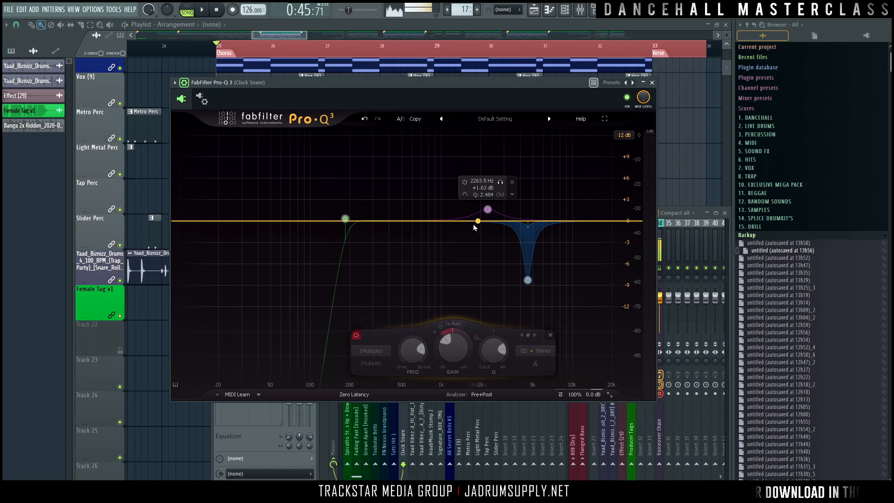
Bypass FabFilter Saturn 2 on the Click Snare and play the chorus to view the unprocessed snare's spectrum in Pro-Q 3.
key("space")
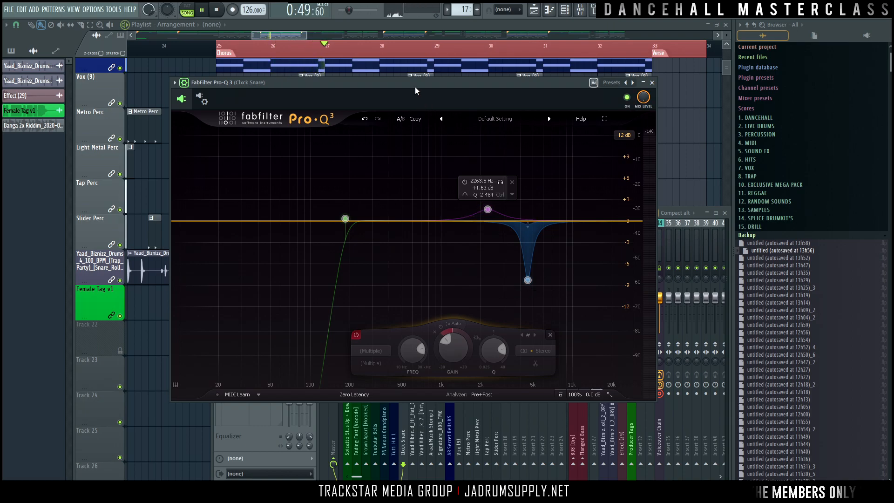
key("space")
left_click_drag(428, 84, 569, 19)
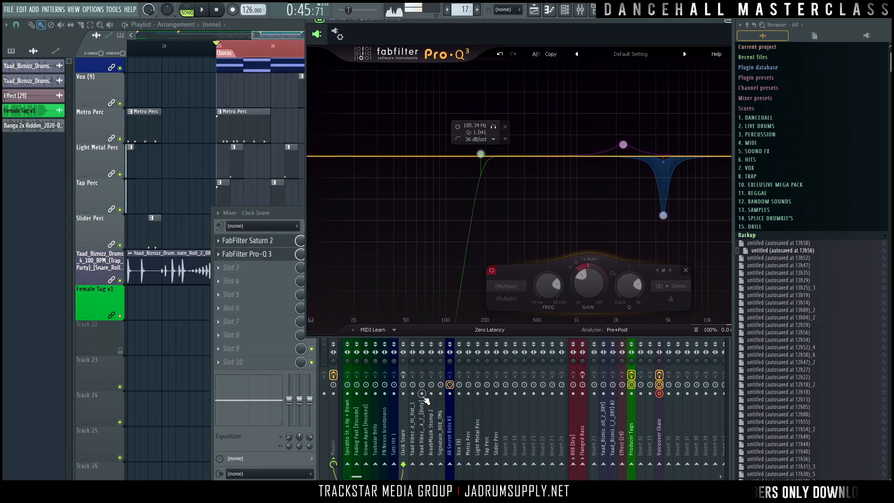
left_click(285, 218)
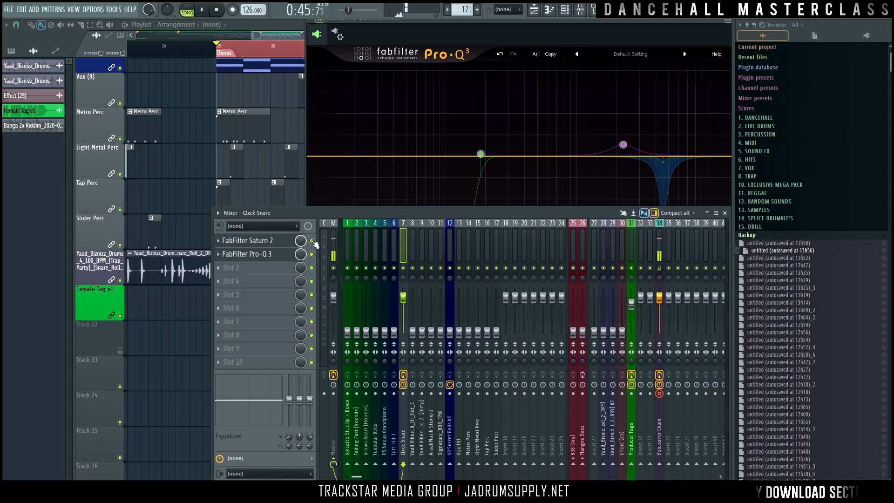
left_click(311, 240)
key("space")
left_click_drag(526, 22, 356, 65)
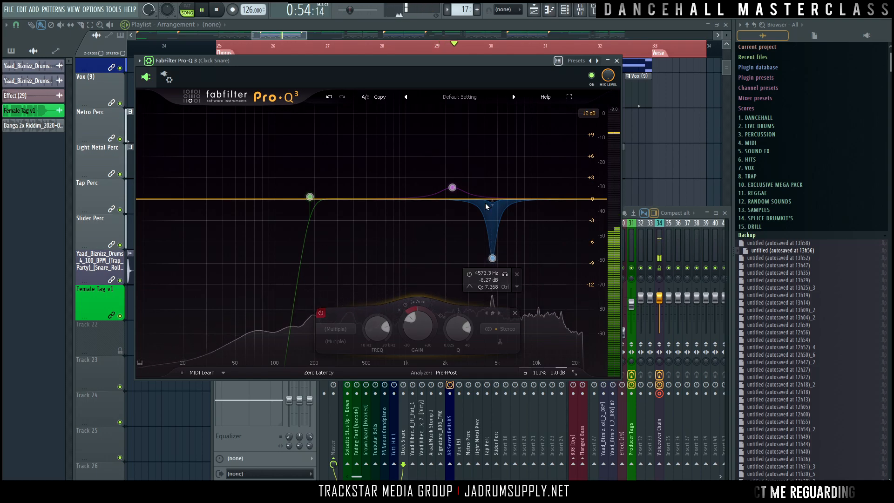
key("space")
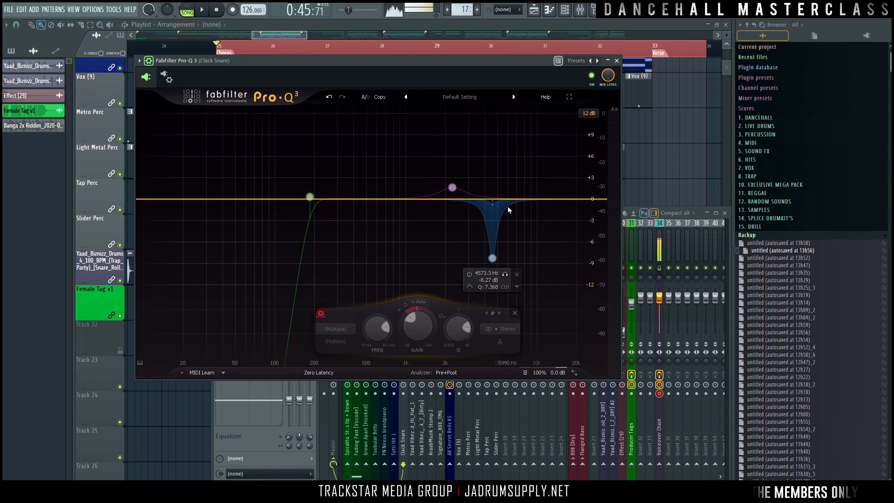
Add a narrow bell boost of about 10 dB near 4354 Hz and play the snare to expose the harsh resonance.
left_click_drag(357, 199, 356, 164)
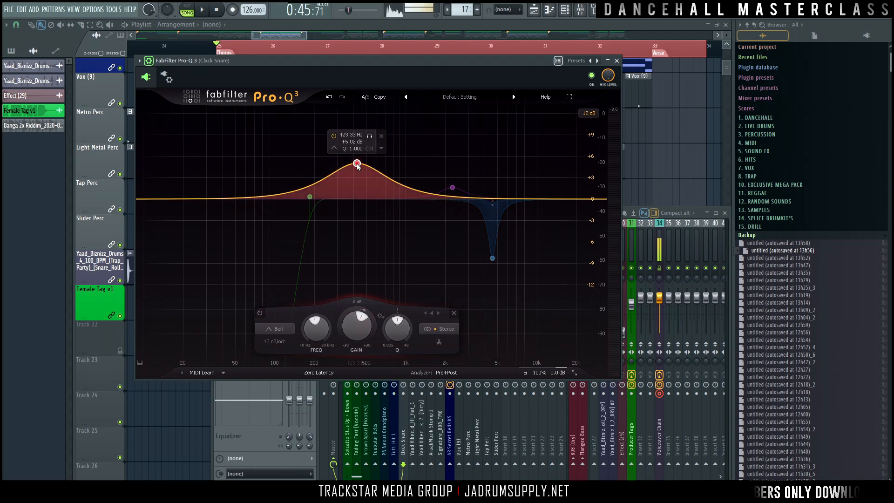
scroll(356, 166, "up", 5)
scroll(356, 166, "down", 2)
left_click_drag(356, 164, 489, 128)
key("space")
key("space")
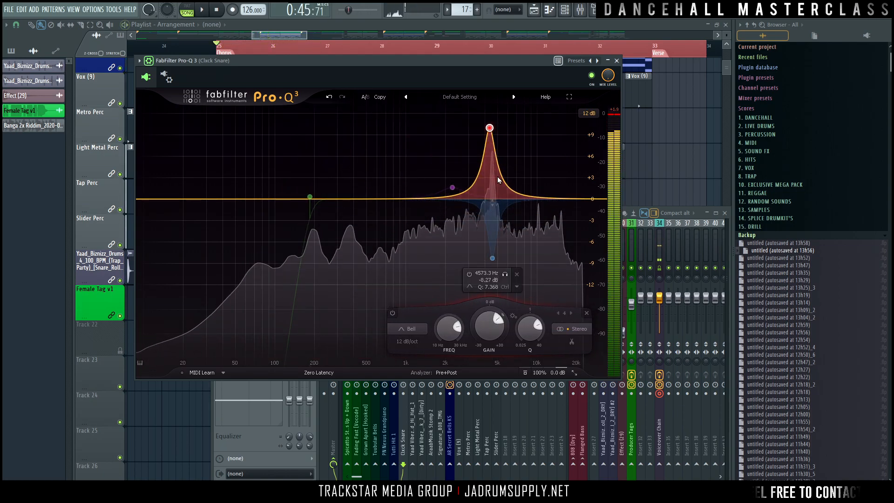
Disable and delete the temporary bell boost, and re-enable the 4573.3 Hz cut band.
mouse_move(493, 264)
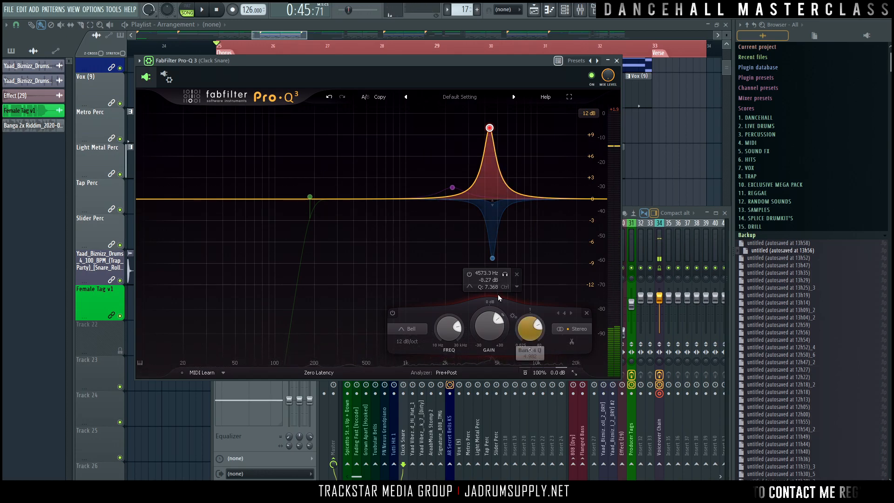
right_click(489, 128)
left_click(512, 130)
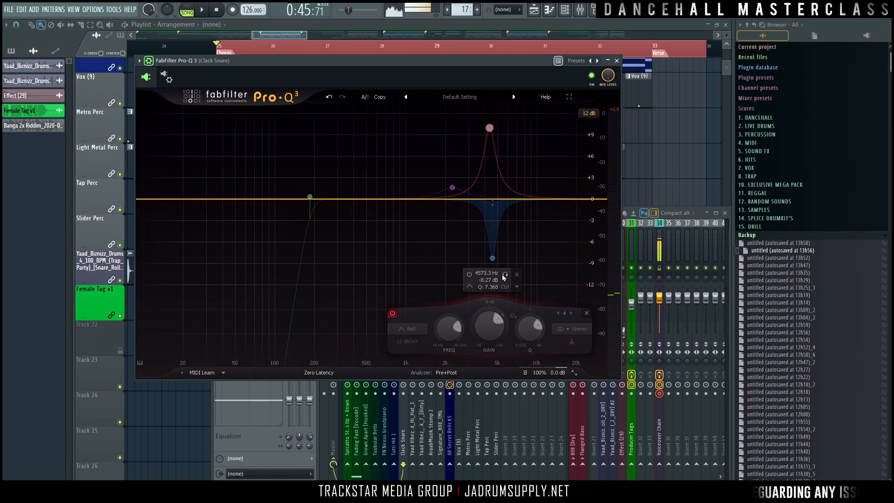
right_click(489, 128)
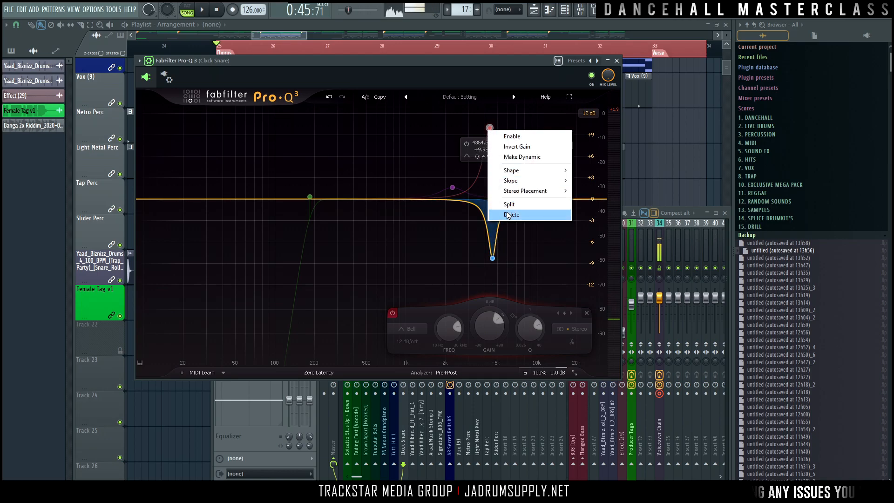
left_click(507, 215)
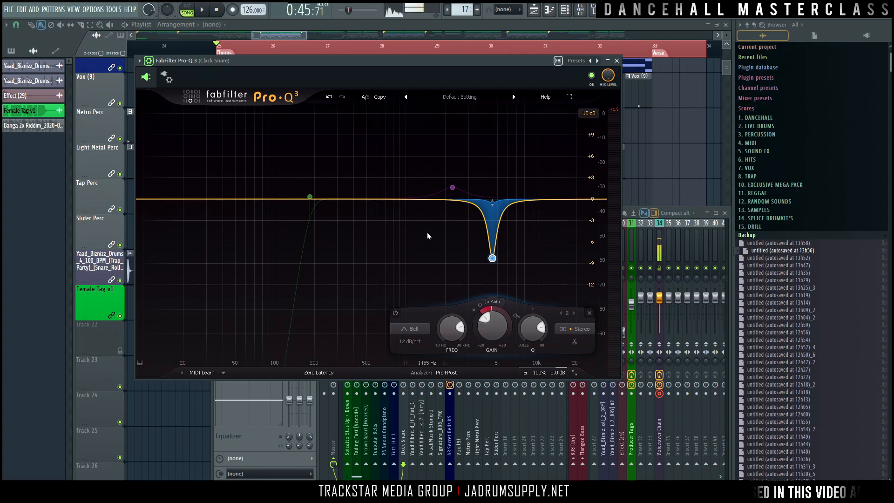
Re-enable the 2263.5 Hz boost and the 185.34 Hz low-cut band, and play the snare through the full EQ.
mouse_move(453, 188)
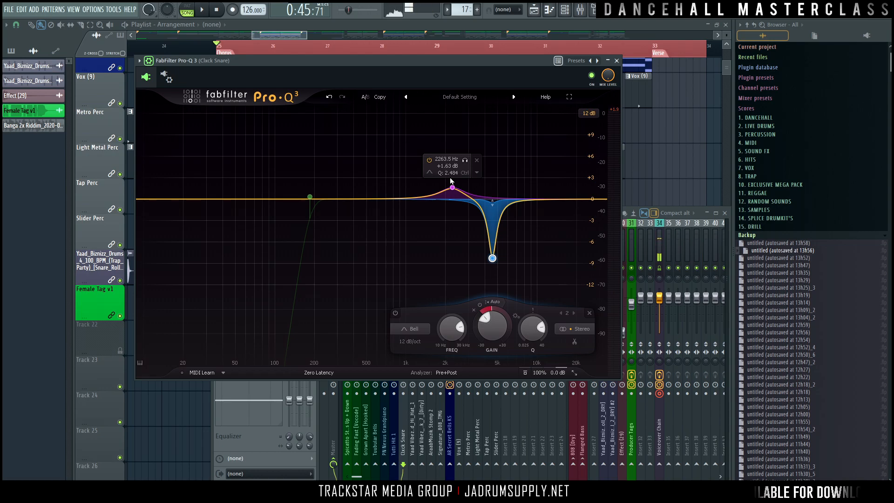
mouse_move(501, 234)
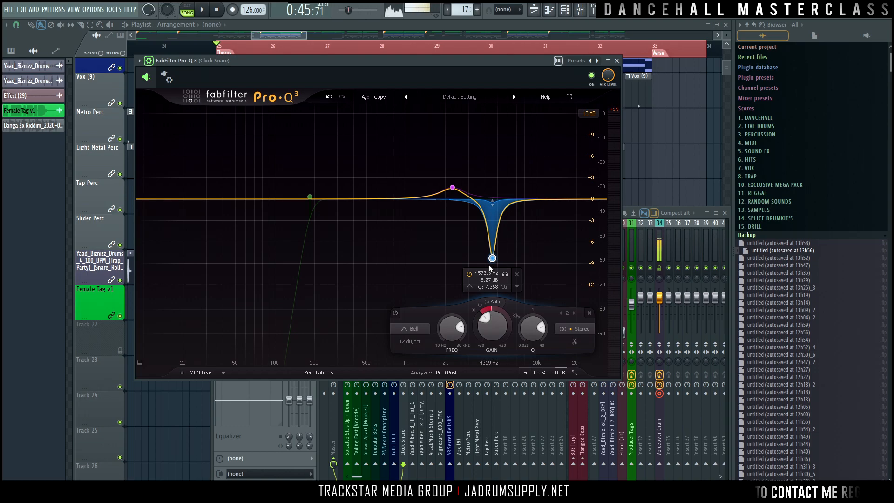
key("space")
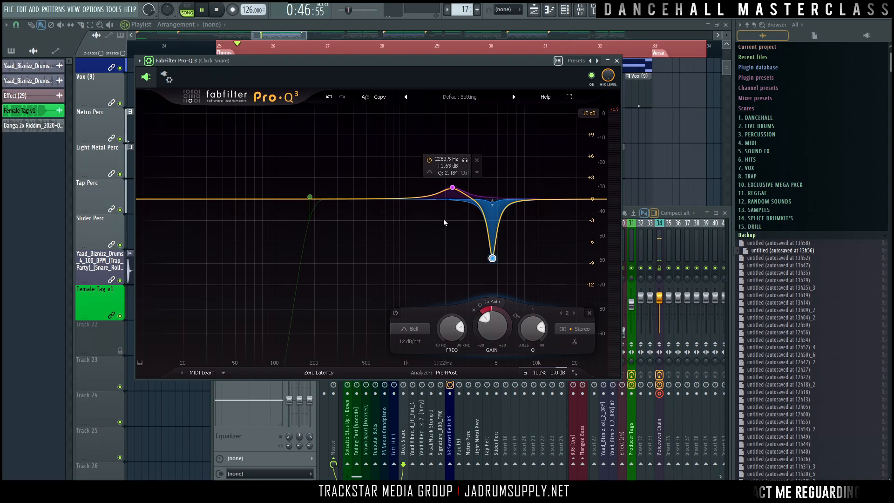
key("space")
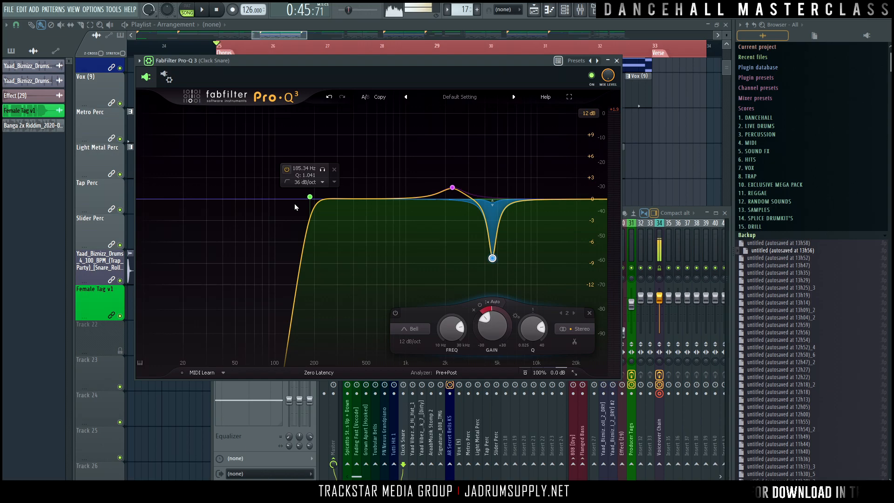
key("space")
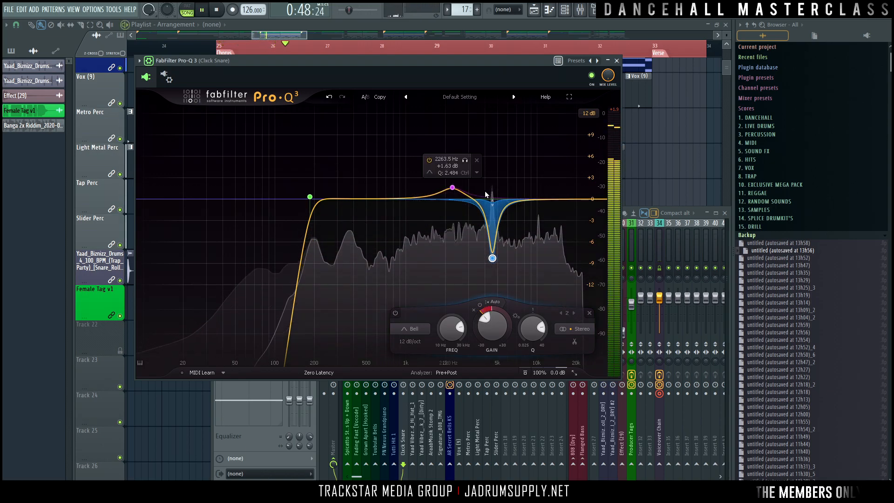
key("space")
key("Escape")
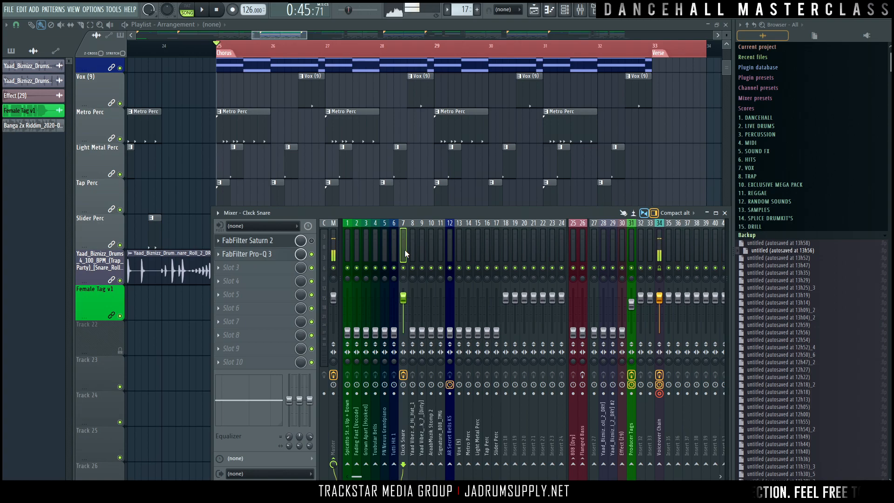
Adjust the Click Snare's stereo separation while playing the chorus, and lower its fader slightly.
key("space")
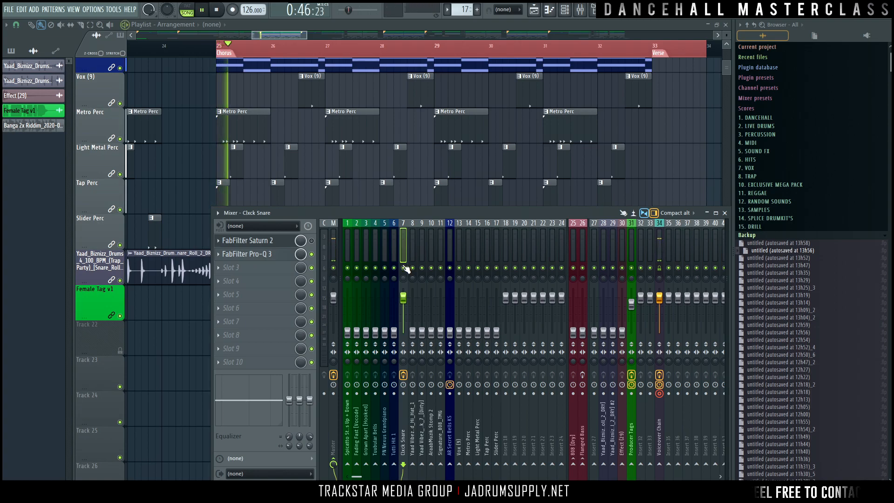
key("space")
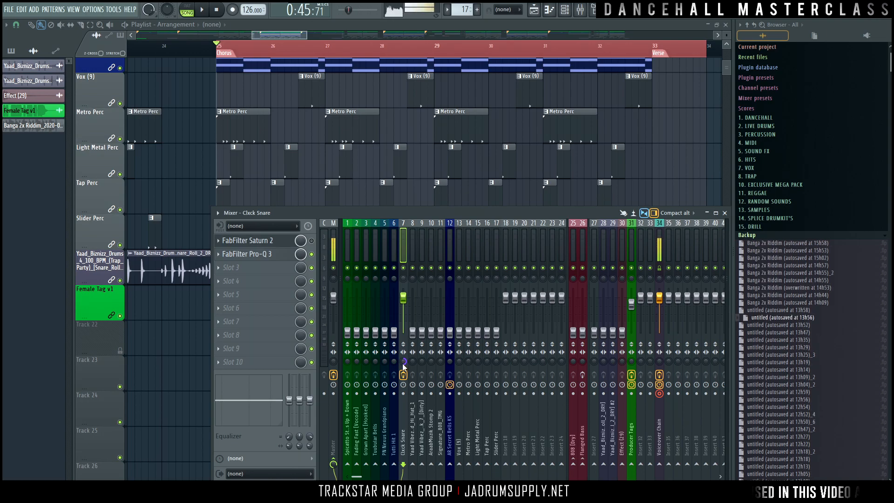
key("space")
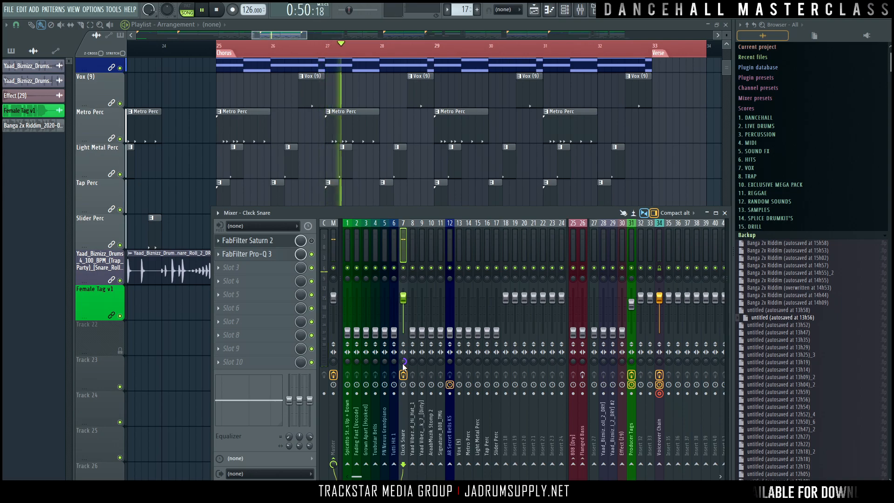
key("space")
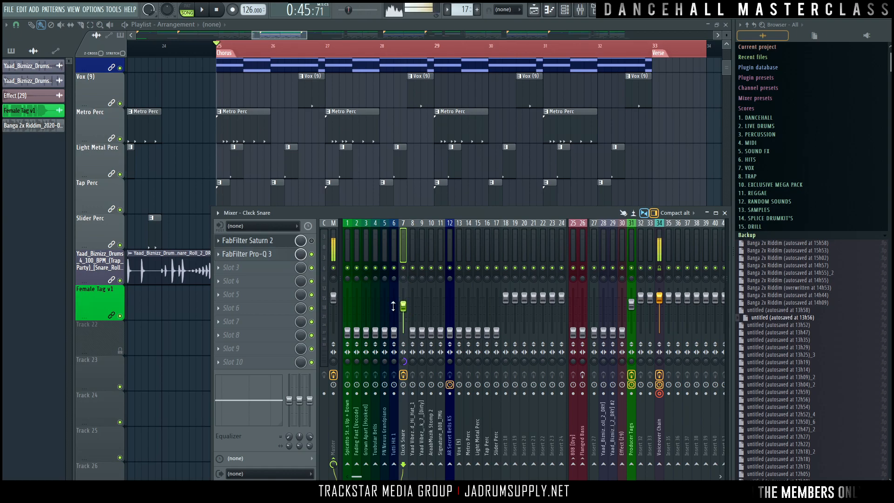
Open MAAT DRMeter MkII on the master track, detach its window, and move it clear of the mixer.
left_click(336, 250)
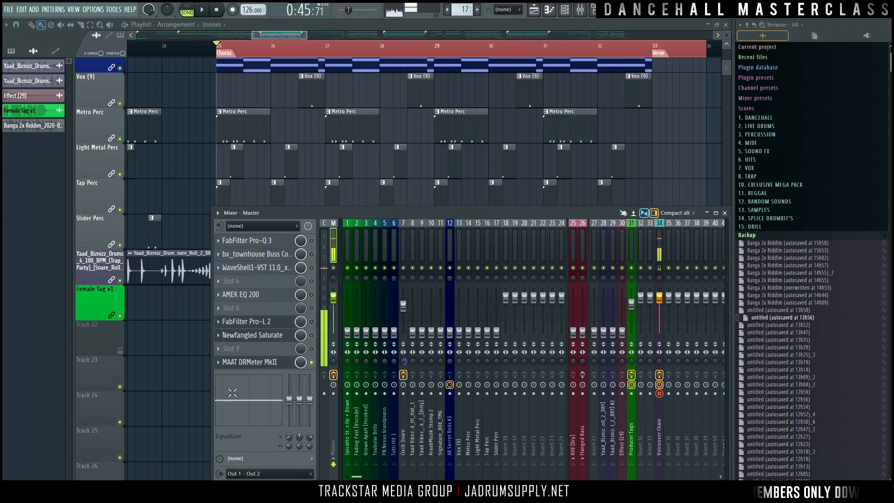
left_click(274, 362)
left_click(285, 49)
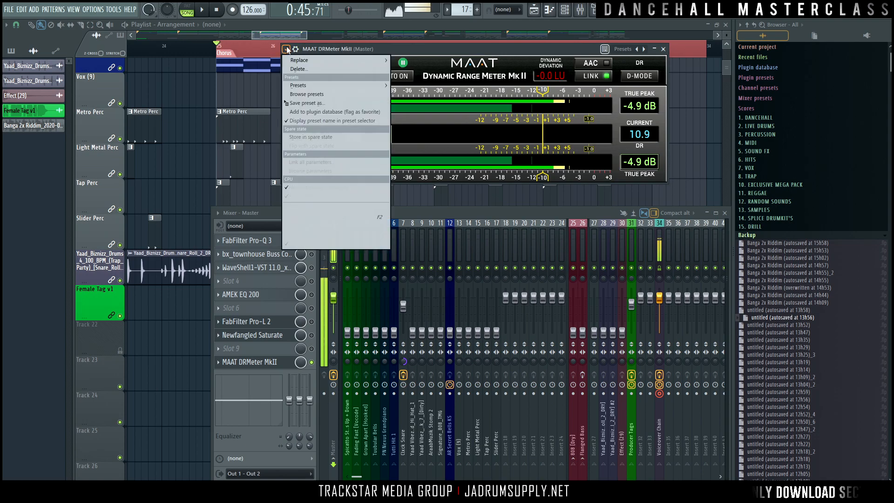
left_click(302, 244)
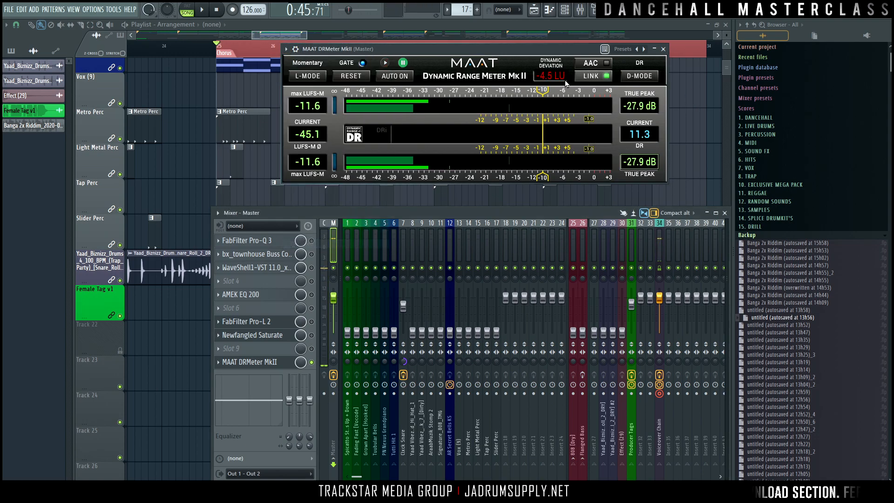
left_click_drag(546, 53, 395, 44)
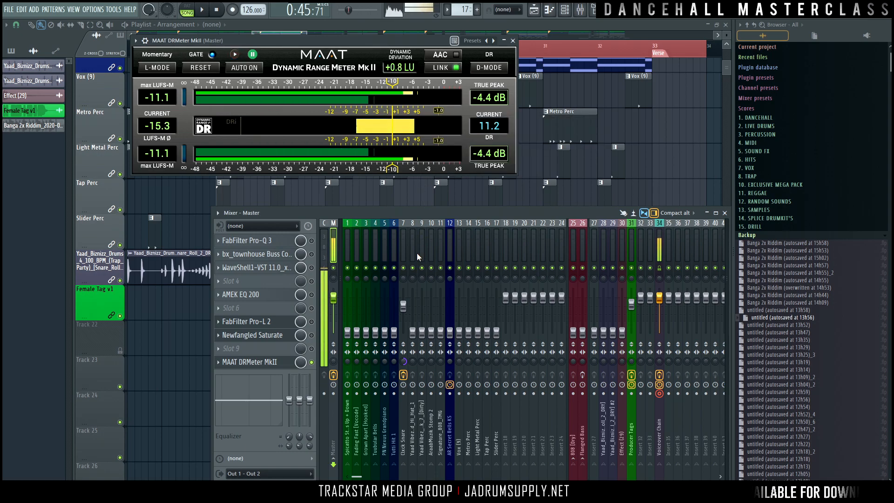
Fine-tune the Click Snare's fader in small moves, auditioning the chorus between adjustments.
left_click_drag(409, 316, 411, 323)
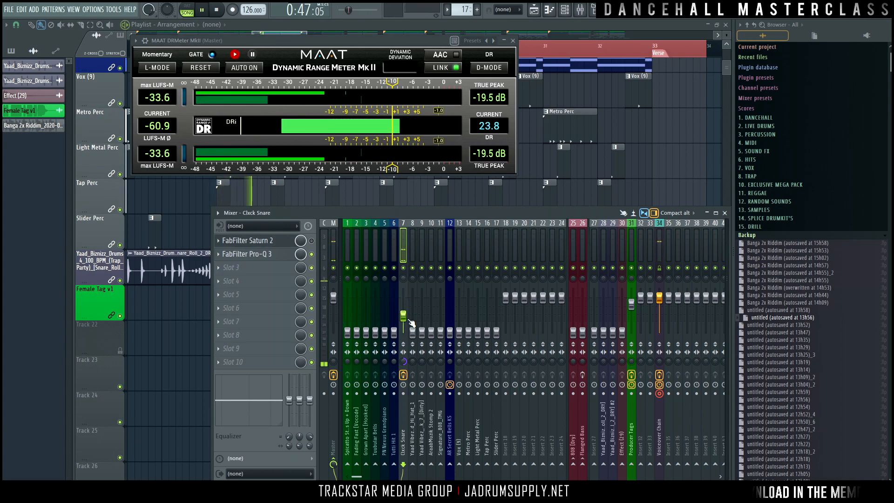
key("space")
key("space")
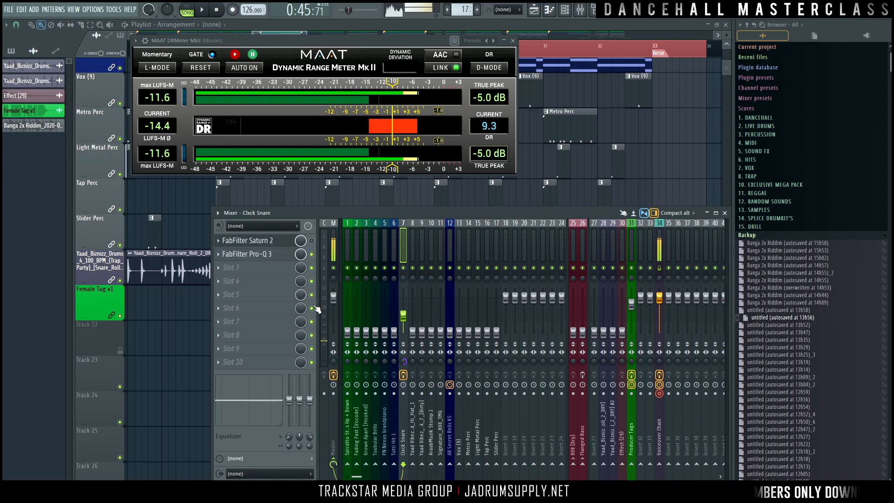
left_click_drag(403, 316, 404, 309)
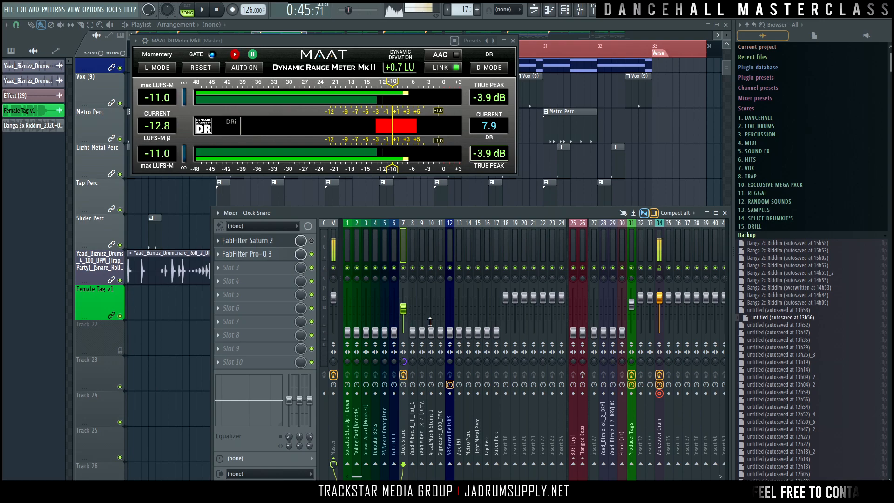
Raise the closed hi-hat's fader to just below the Click Snare's during playback, and nudge the snare's fader slightly up.
key("space")
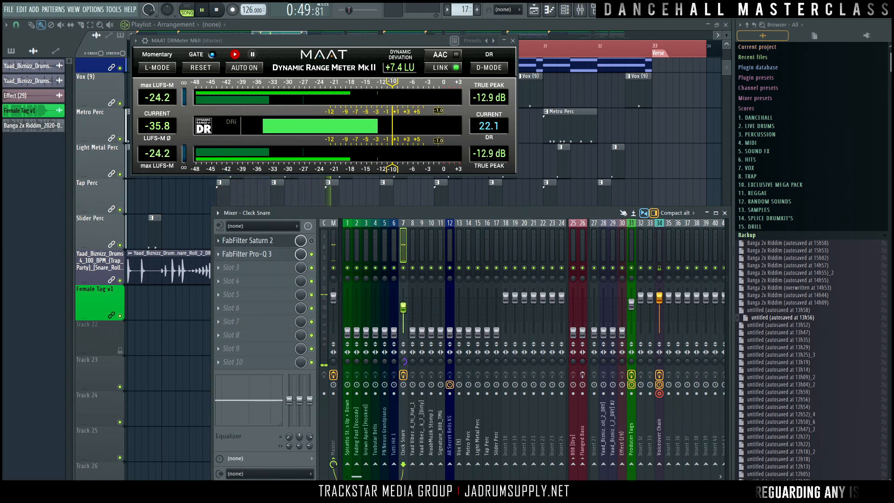
left_click_drag(414, 332, 412, 321)
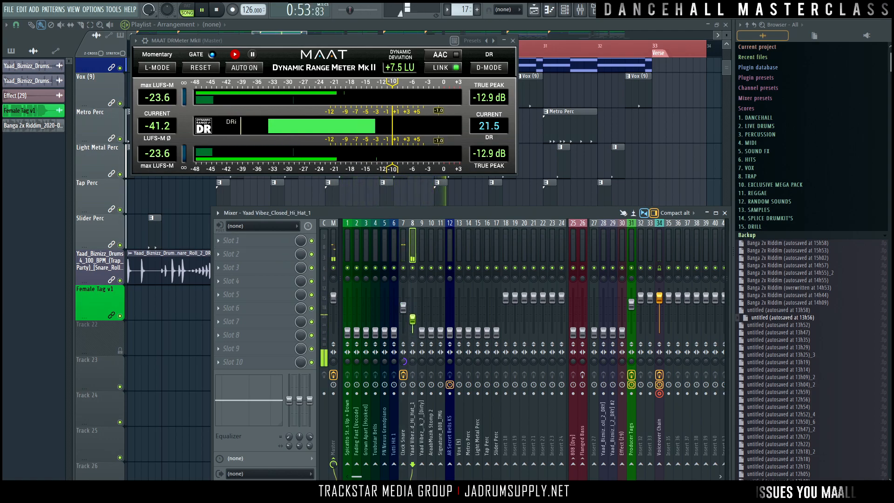
left_click_drag(413, 321, 412, 312)
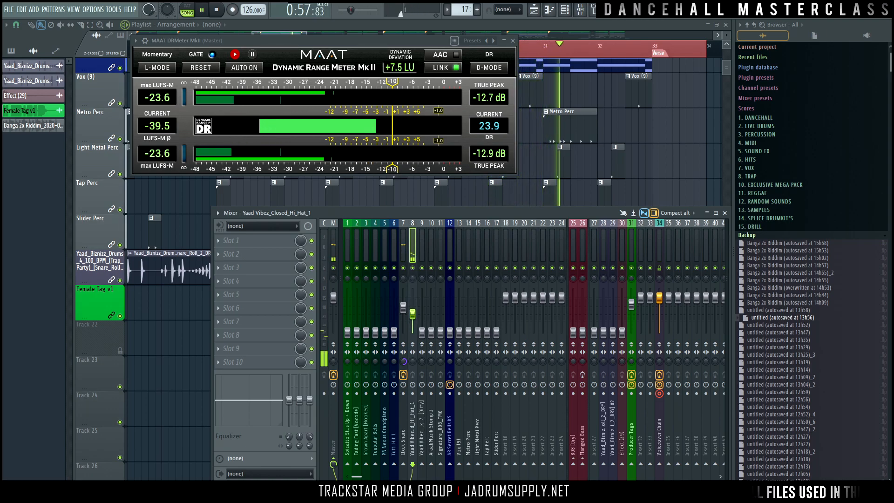
left_click(404, 306)
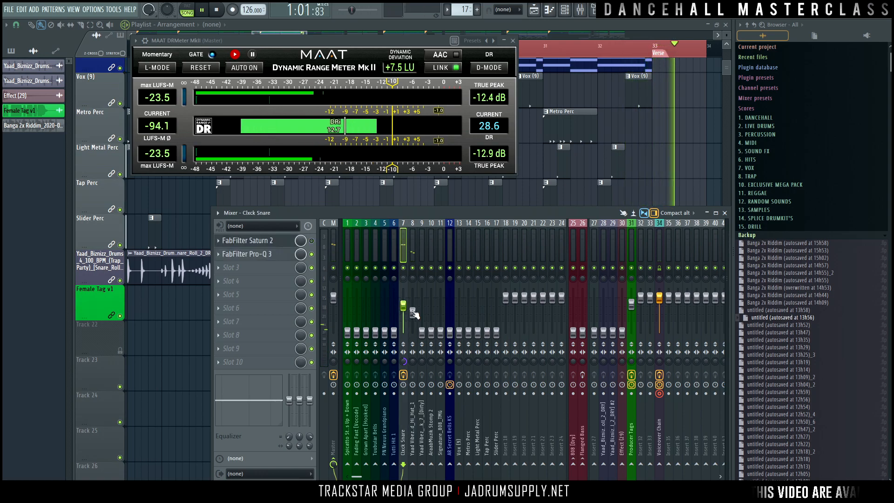
Set the playlist's loop selection to end at the Verse marker, and solo the closed hi-hat.
left_click_drag(704, 46, 653, 45)
left_click(580, 10)
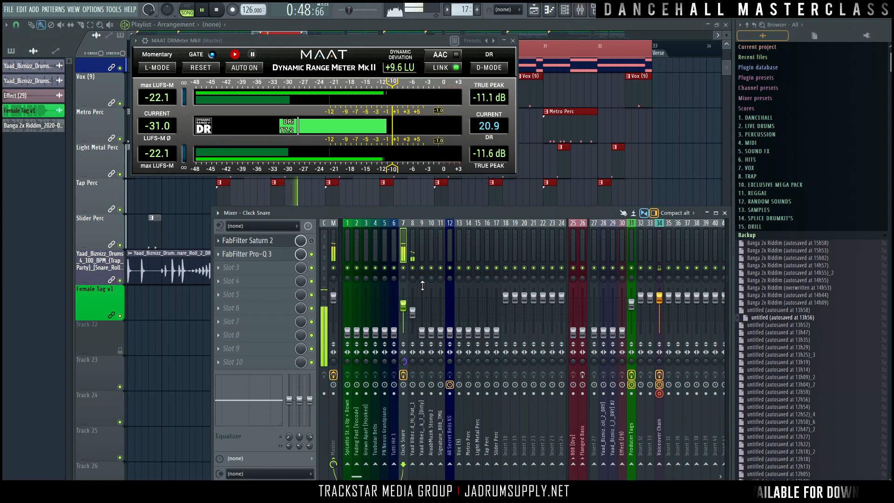
left_click(413, 273)
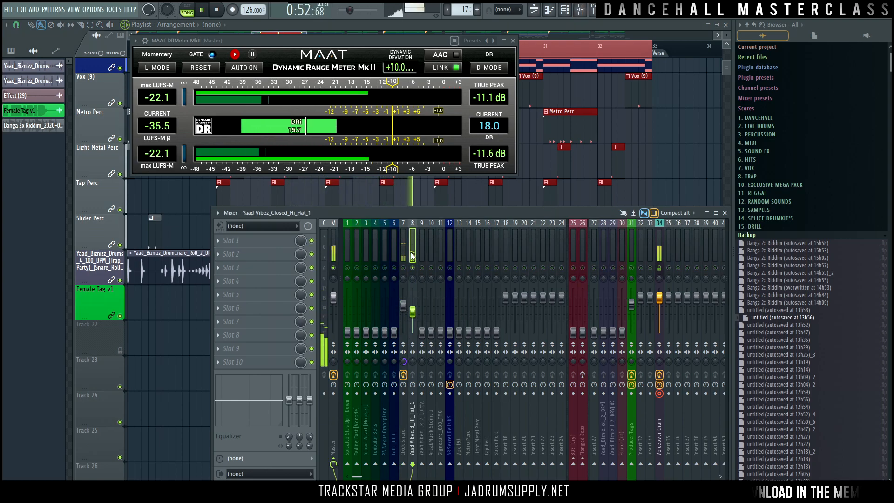
key("space")
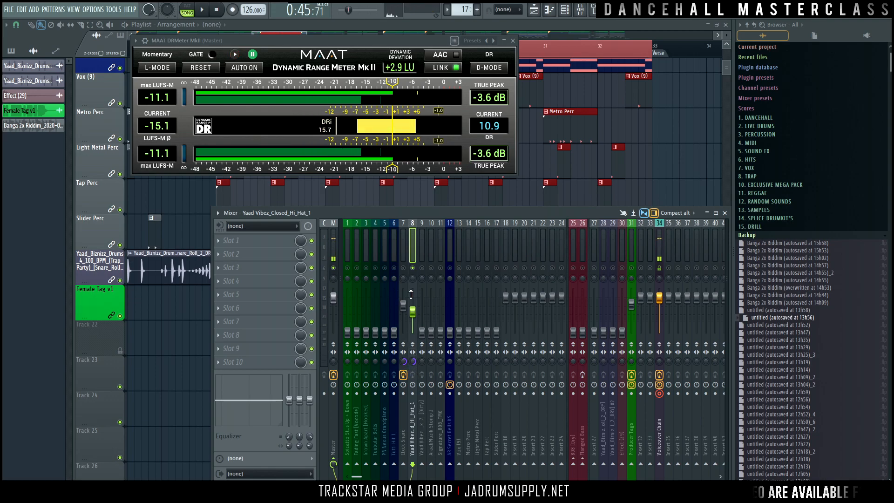
Compare the soloed closed hi-hat with and without stereo separation, and keep the separation applied.
key("space")
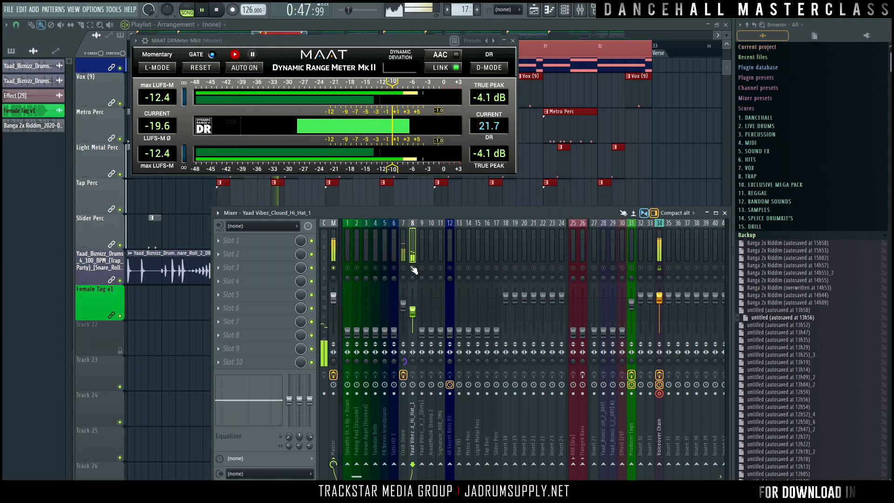
key("space")
key("space")
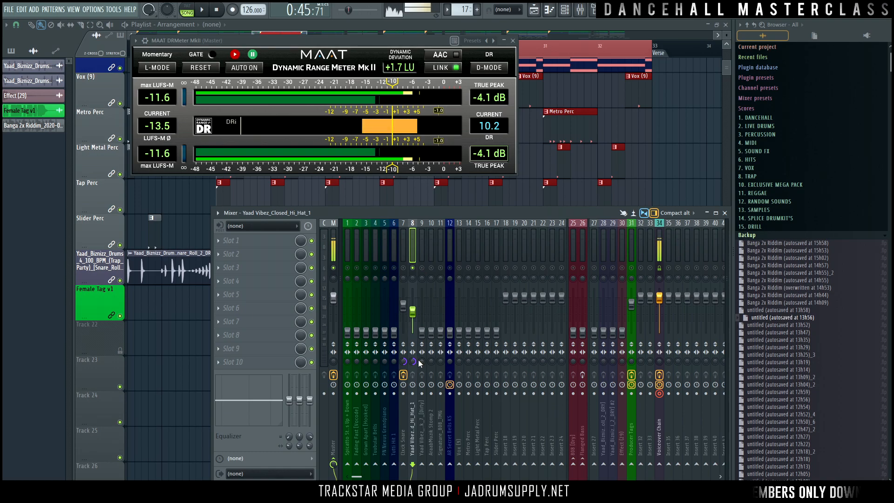
key("space")
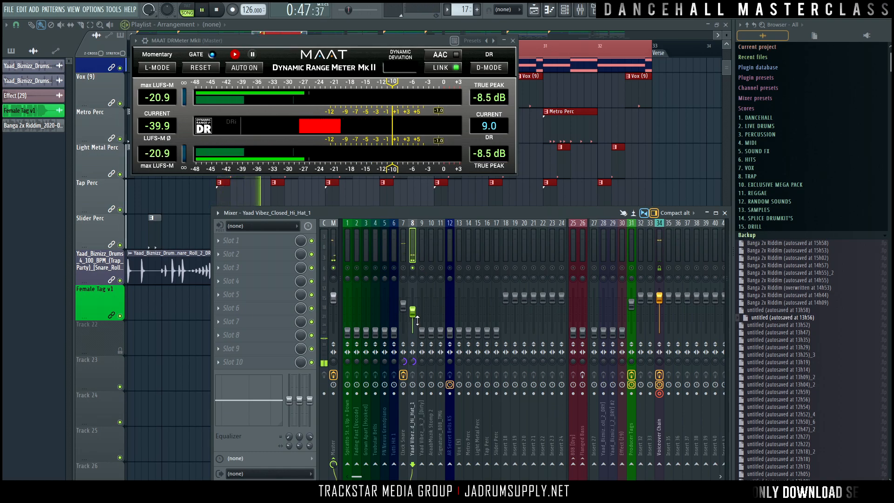
key("space")
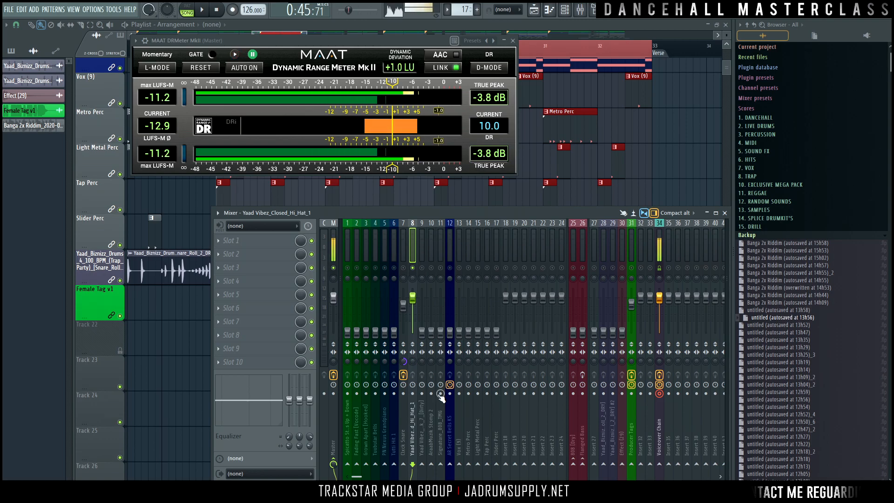
key("space")
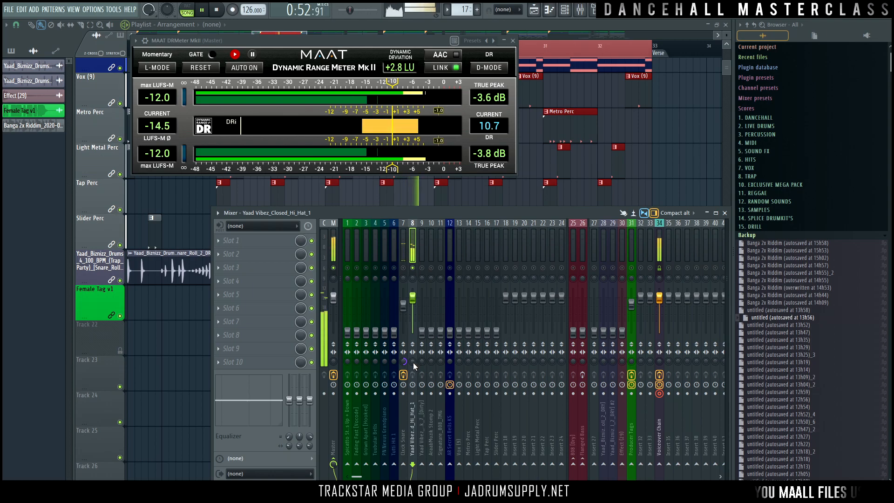
left_click_drag(413, 362, 412, 345)
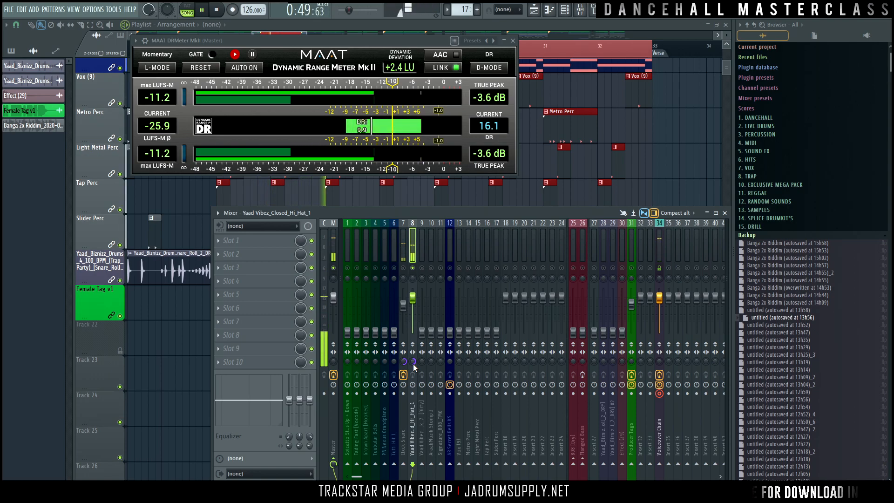
Unmute the Click Snare alongside the hi-hat, and lower the closed hi-hat's fader to about the snare's position.
left_click(403, 268)
left_click_drag(413, 297, 413, 306)
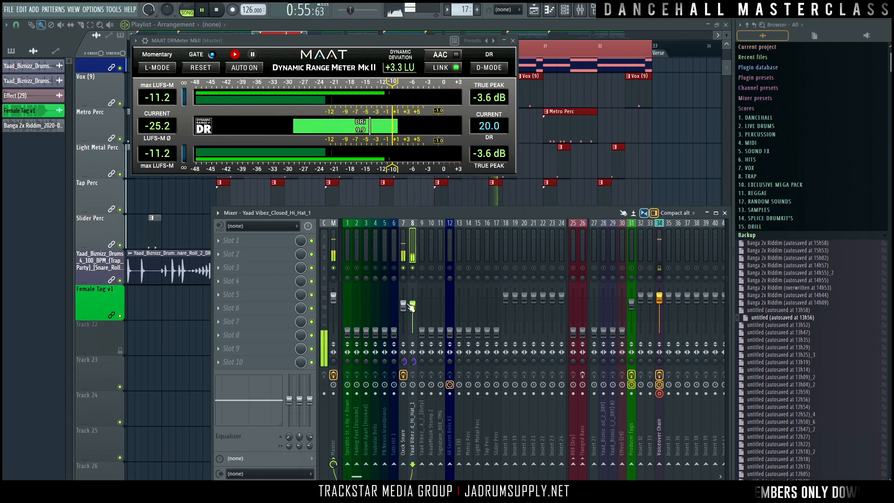
left_click(403, 306)
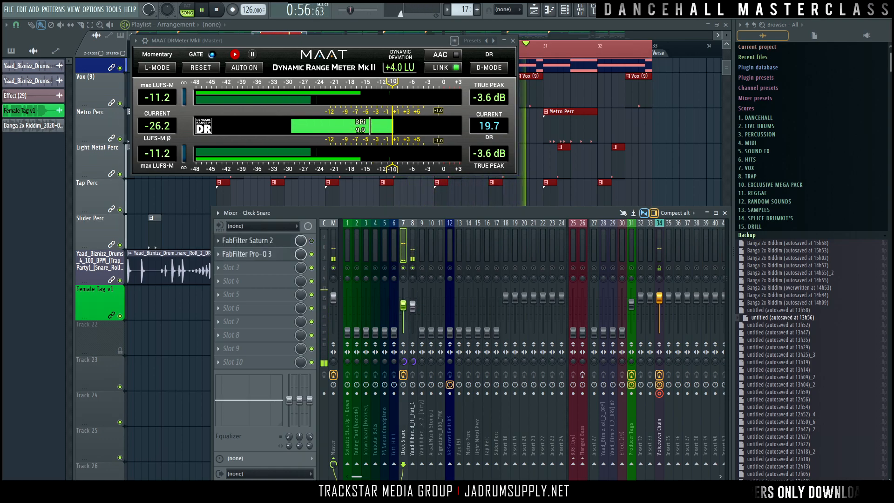
left_click(412, 305)
left_click(403, 306)
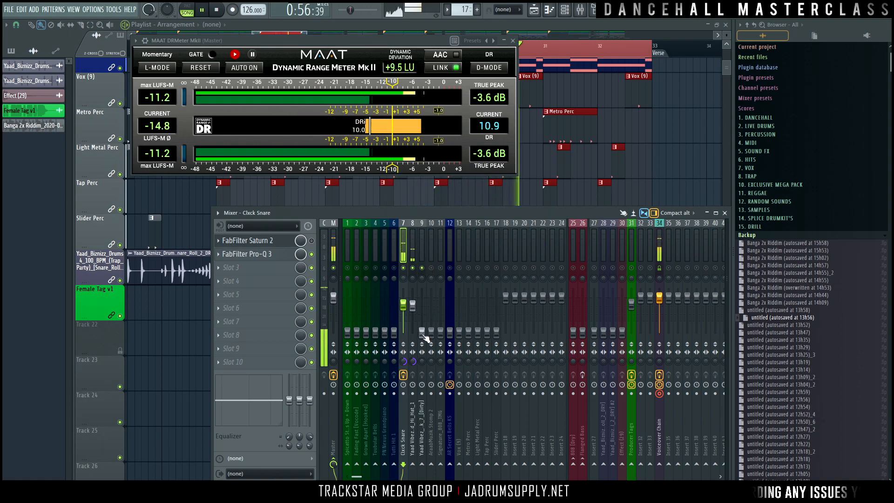
Raise the dirty kick's fader to about the snare and hi-hat faders' height, and check the combined level on the master.
left_click_drag(422, 331, 421, 307)
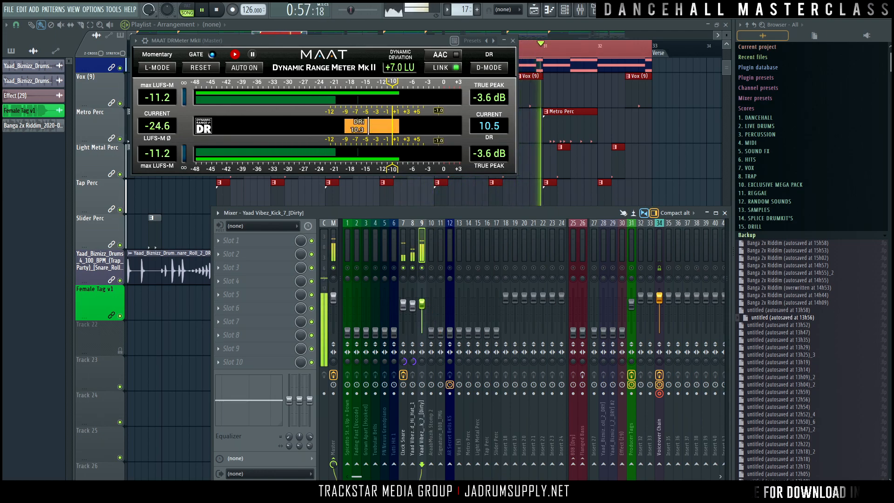
left_click(426, 307)
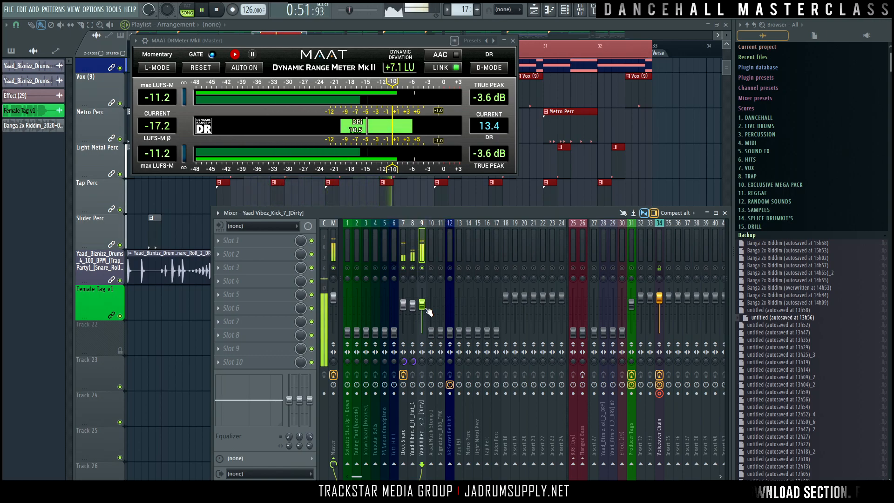
left_click(334, 258)
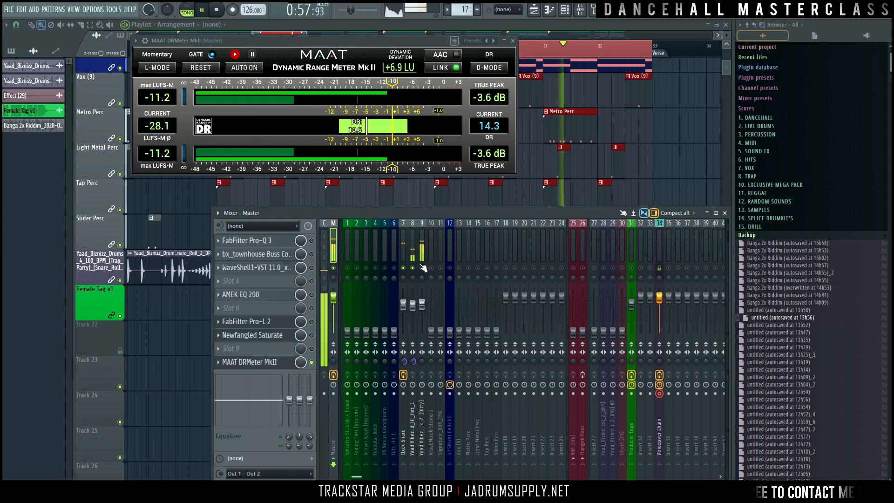
key("space")
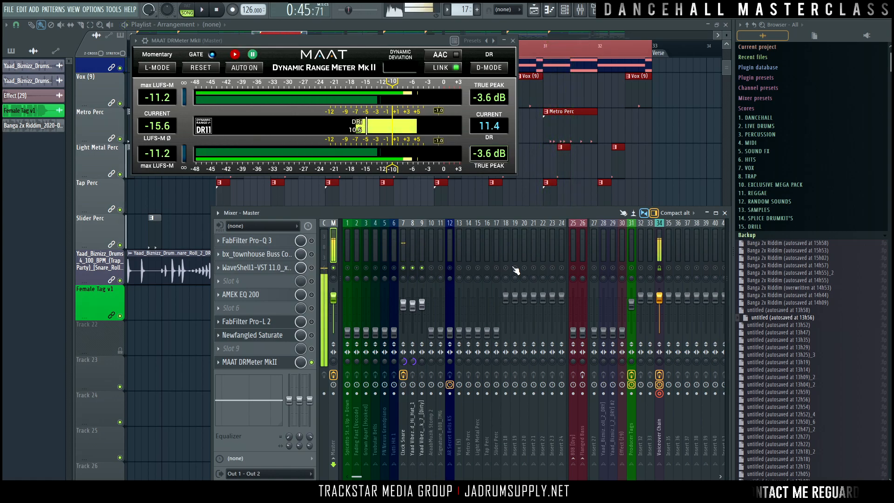
left_click(423, 242)
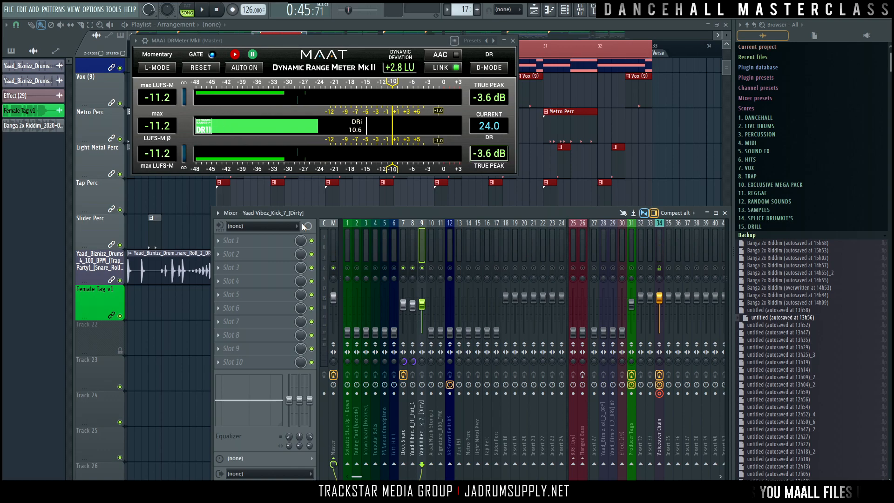
key("space")
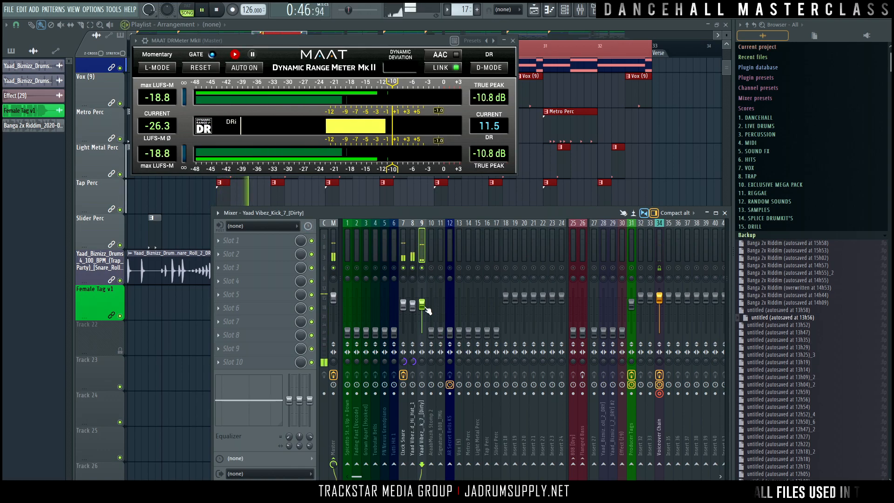
Unmute AraabMuzik Stomp 2 and Signature_808_TMG, and raise the Stomp 2 fader to slightly below the kick's during playback.
left_click(432, 268)
key("space")
left_click(440, 268)
key("space")
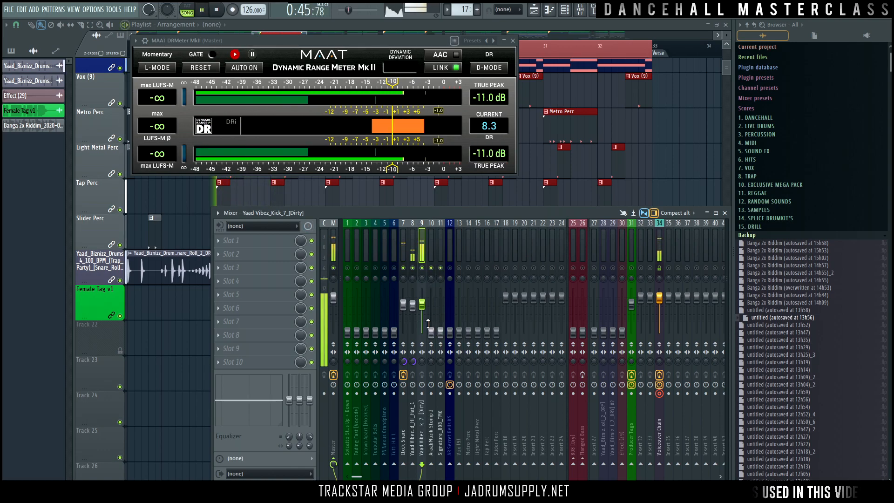
left_click(432, 332)
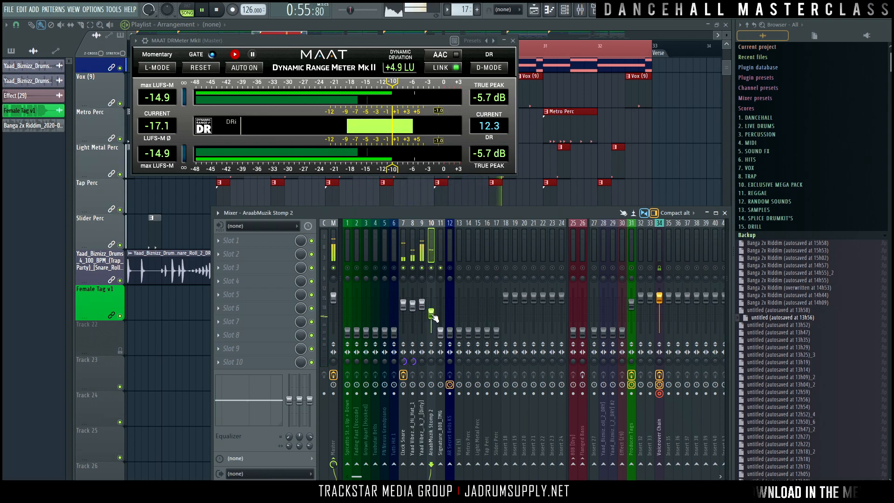
key("space")
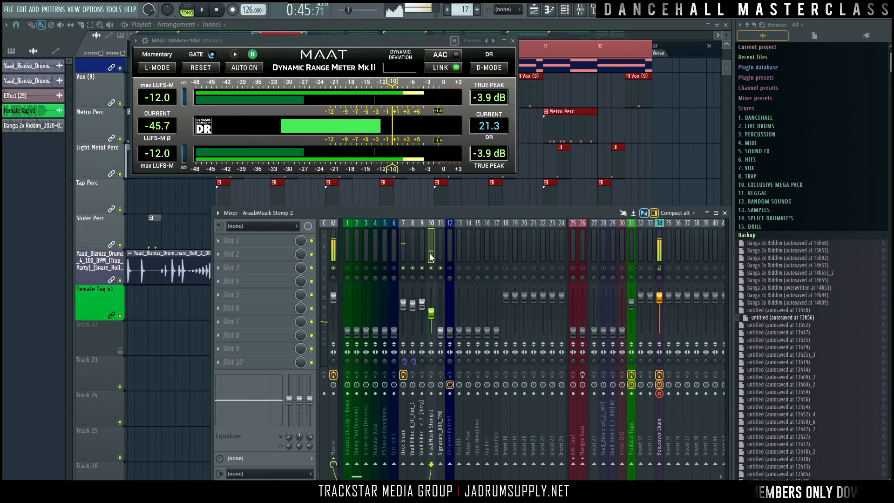
Load the stereo FabFilter Pro-Q 3 into the first effect slot of AraabMuzik Stomp 2.
left_click(281, 240)
mouse_move(363, 428)
mouse_move(423, 435)
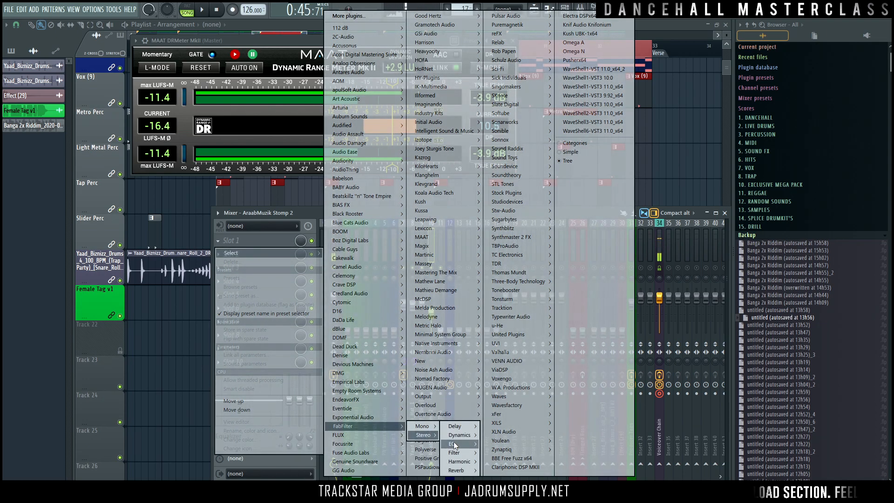
mouse_move(454, 444)
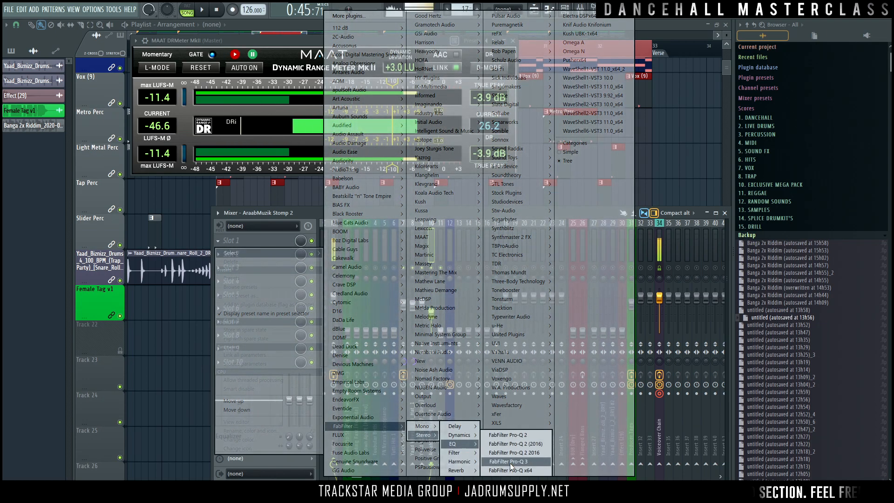
left_click(510, 462)
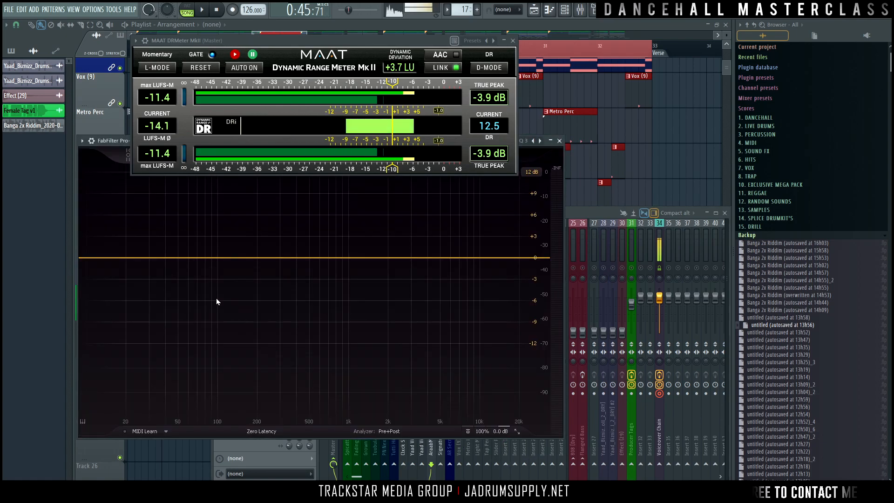
Arrange the DR meter and the Stomp 2 EQ windows so both are fully visible, and play the chorus loop.
left_click_drag(113, 145, 336, 144)
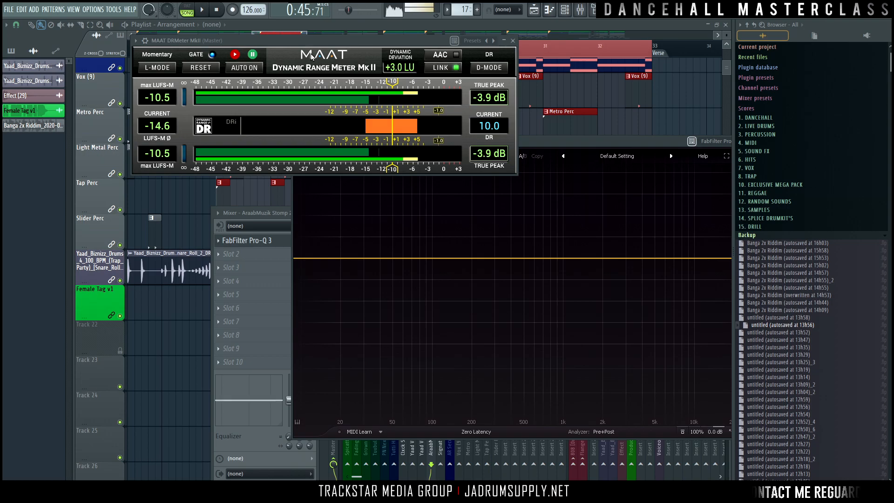
left_click_drag(317, 42, 193, 19)
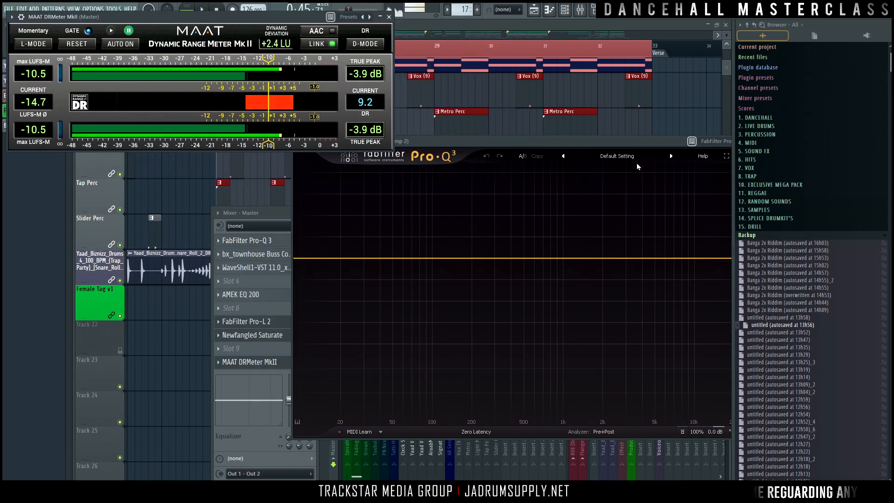
left_click_drag(552, 139, 485, 170)
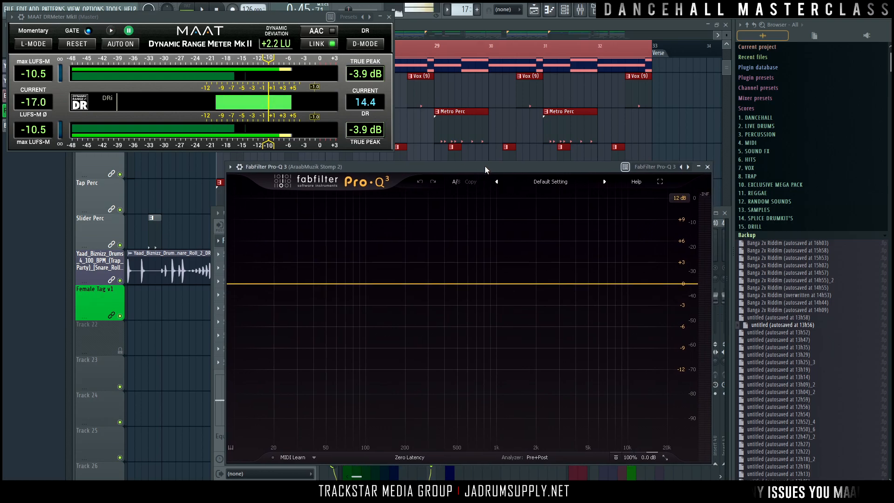
key("space")
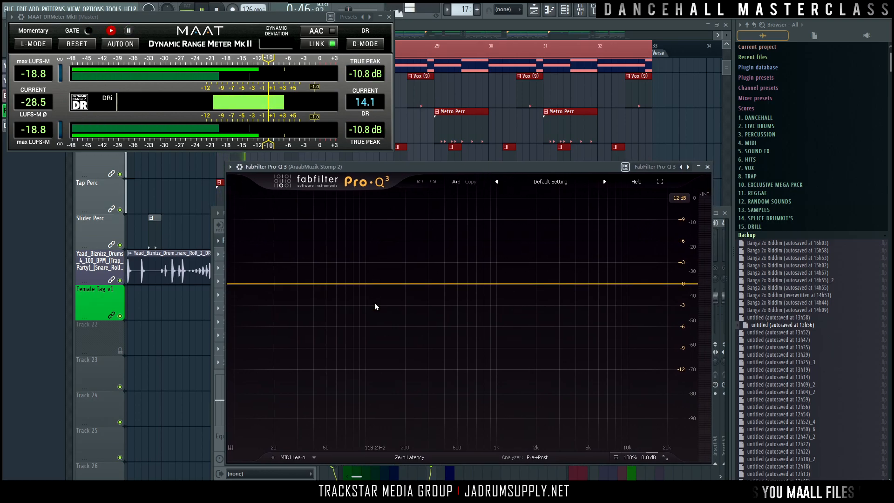
Audition the chorus loop and give the Stomp 2 EQ a 24 dB/oct low cut at about 152 Hz with a Q of 1.
key("space")
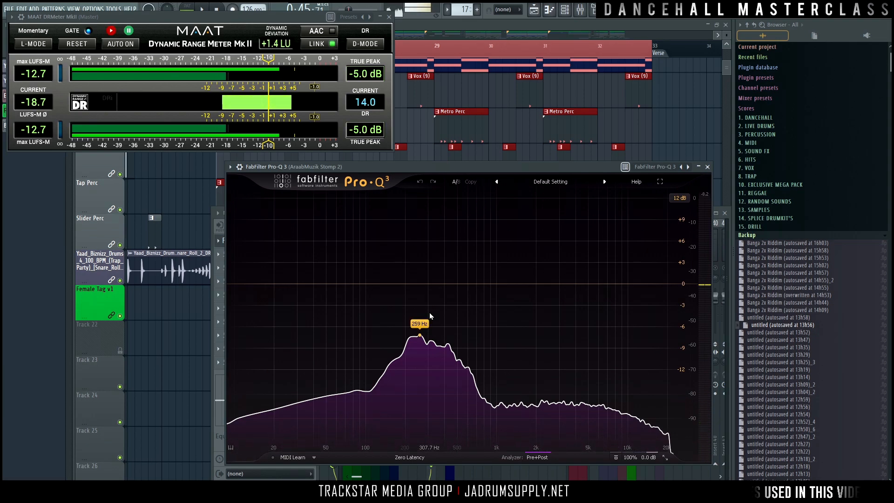
key("space")
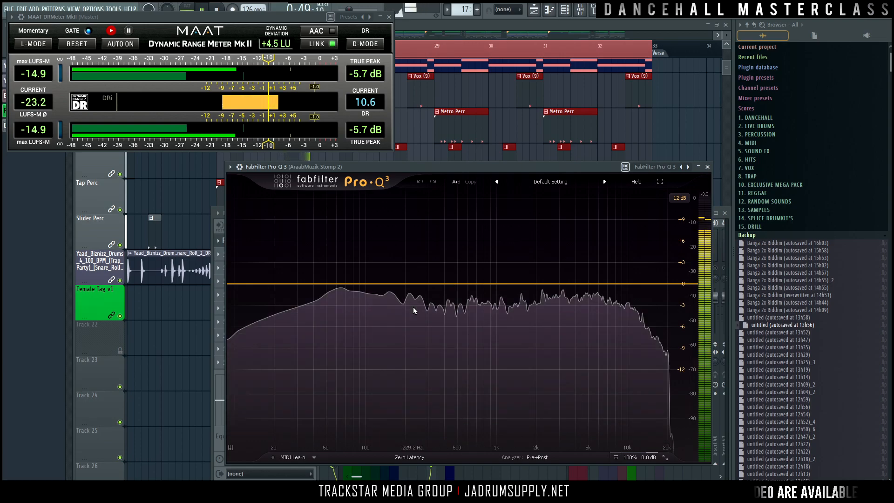
key("space")
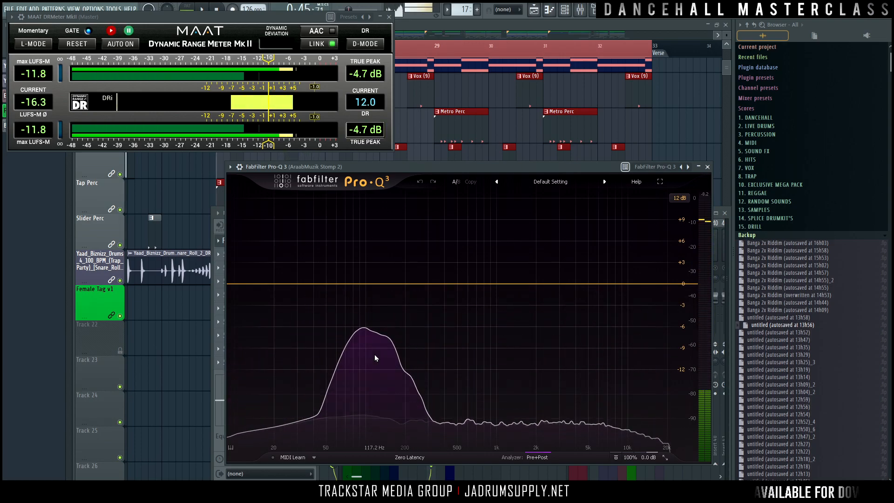
key("space")
key("space")
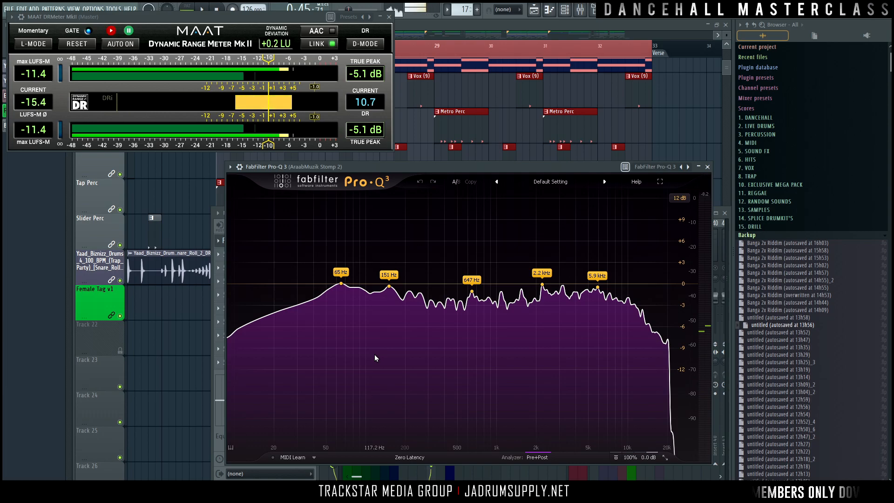
double_click(250, 284)
left_click_drag(250, 284, 390, 287)
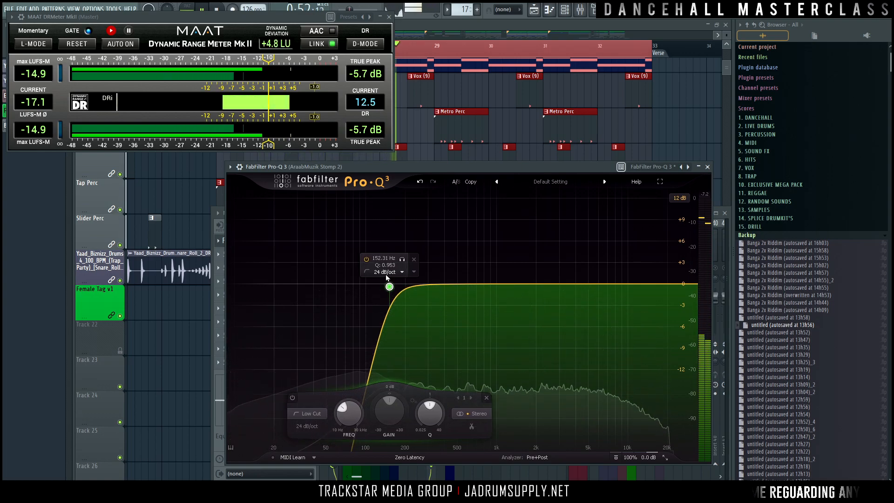
double_click(385, 265)
type("1")
key("Return")
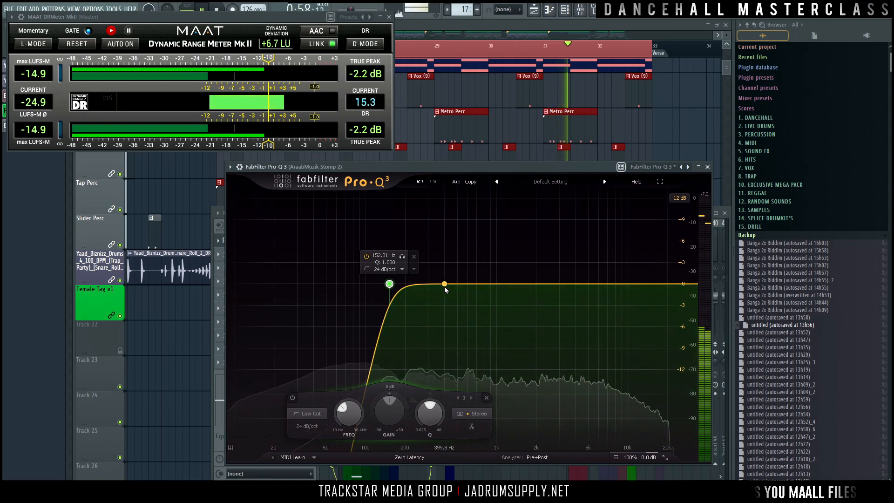
Add a bell band at about 7.9 kHz with about -0.72 dB gain, make it dynamic, and close the Stomp 2 EQ.
left_click(616, 284)
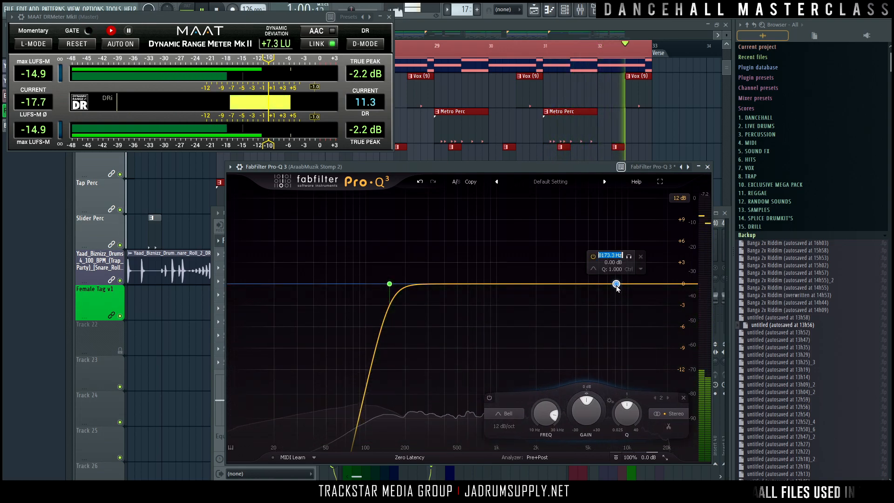
left_click_drag(615, 283, 615, 289)
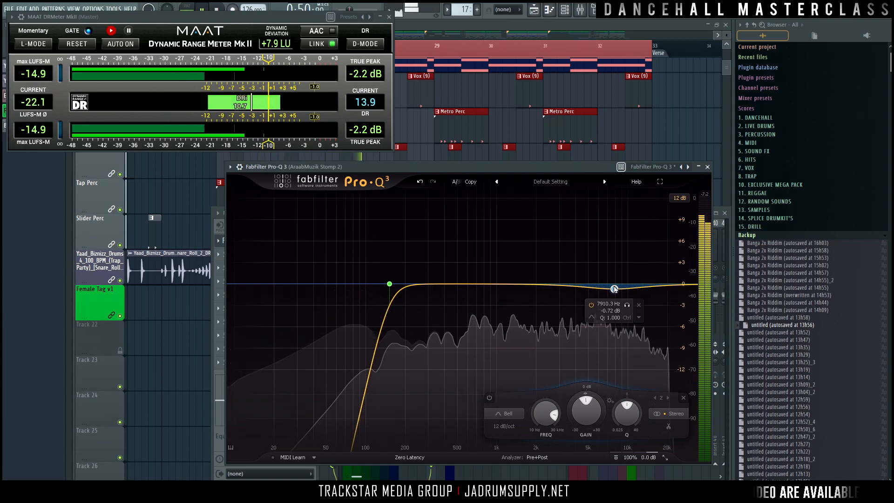
right_click(615, 289)
left_click(657, 313)
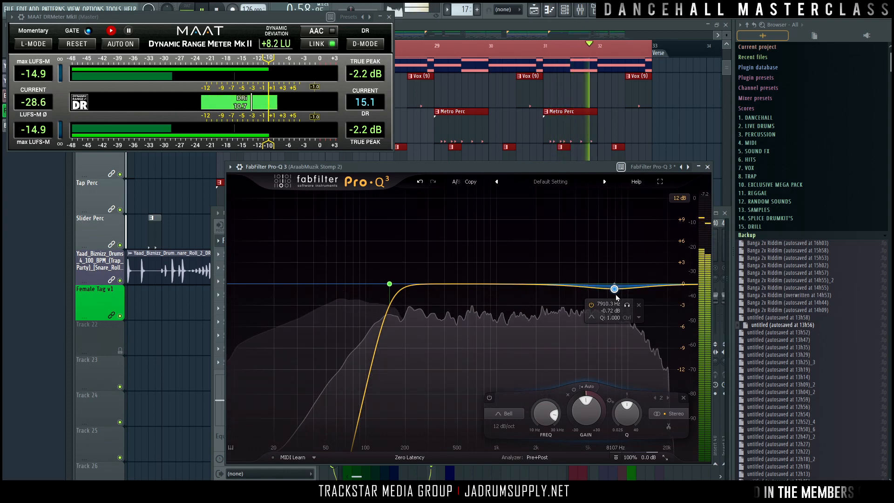
key("space")
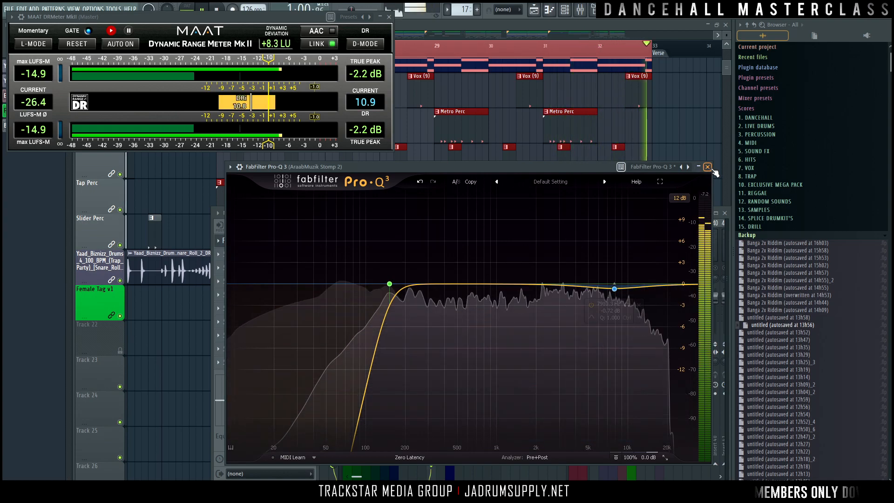
left_click(707, 167)
Solo AraabMuzik Stomp 2, pan it slightly right during playback, and restore the other tracks.
key("space")
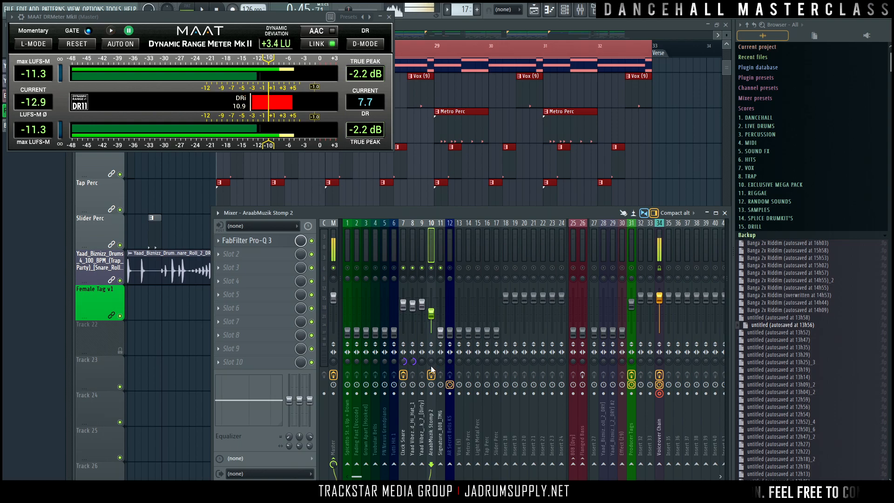
key("space")
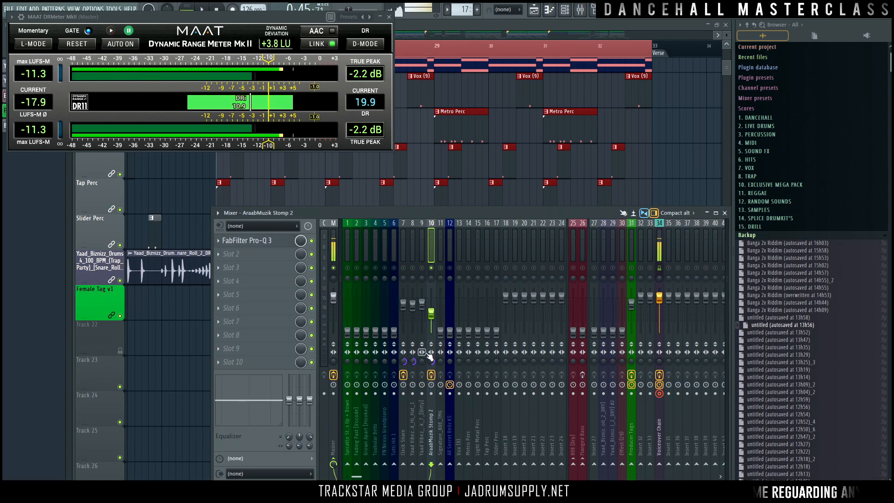
key("space")
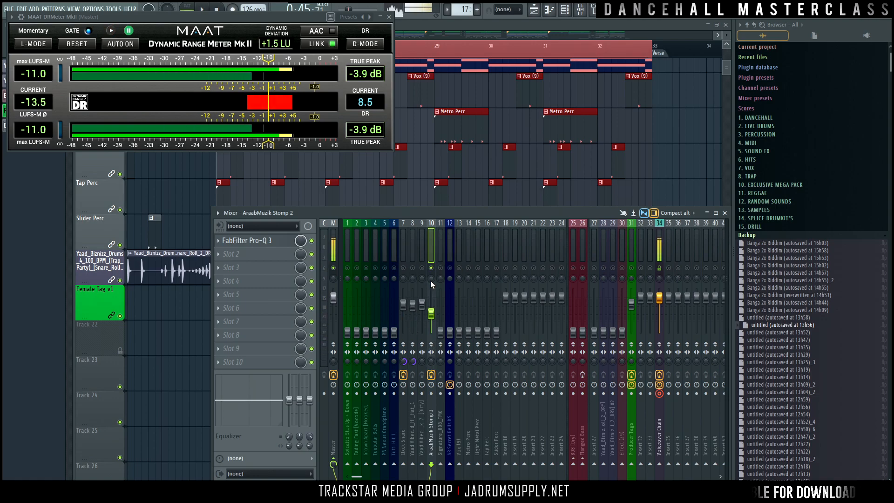
left_click_drag(431, 277, 431, 283)
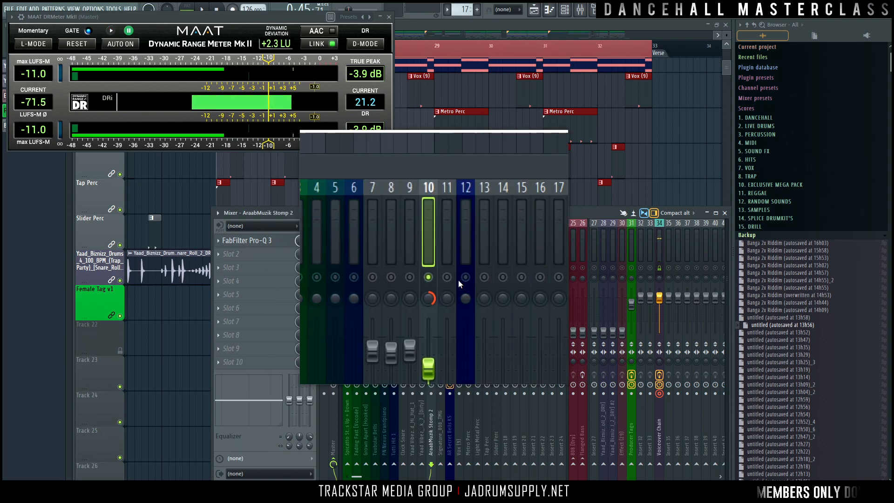
left_click_drag(432, 280, 428, 321)
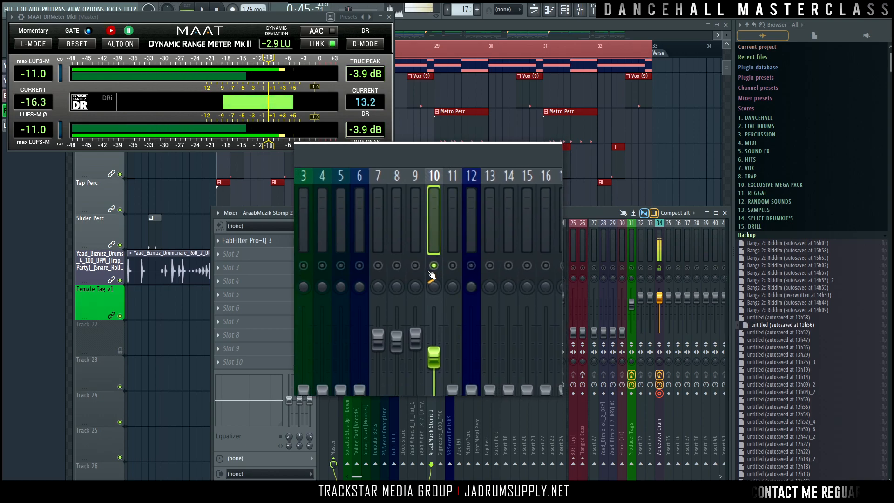
mouse_move(431, 279)
left_mouse_down()
mouse_move(429, 260)
mouse_move(428, 276)
left_mouse_up()
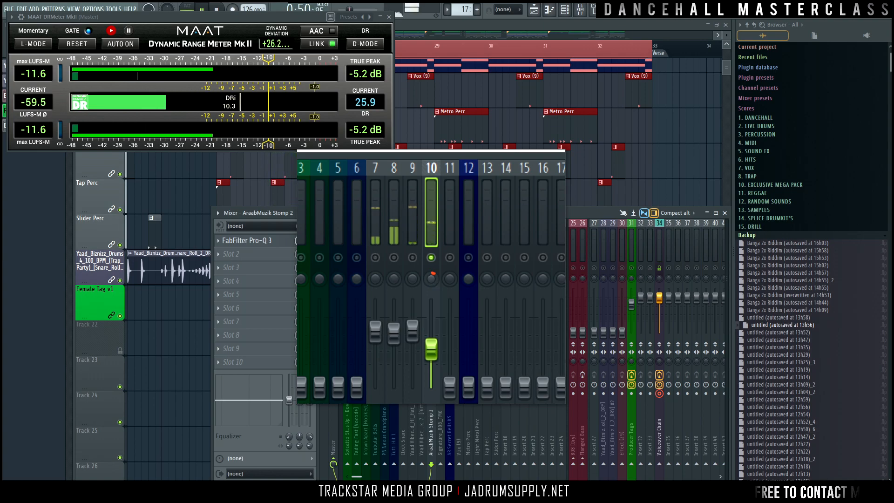
left_click(431, 278)
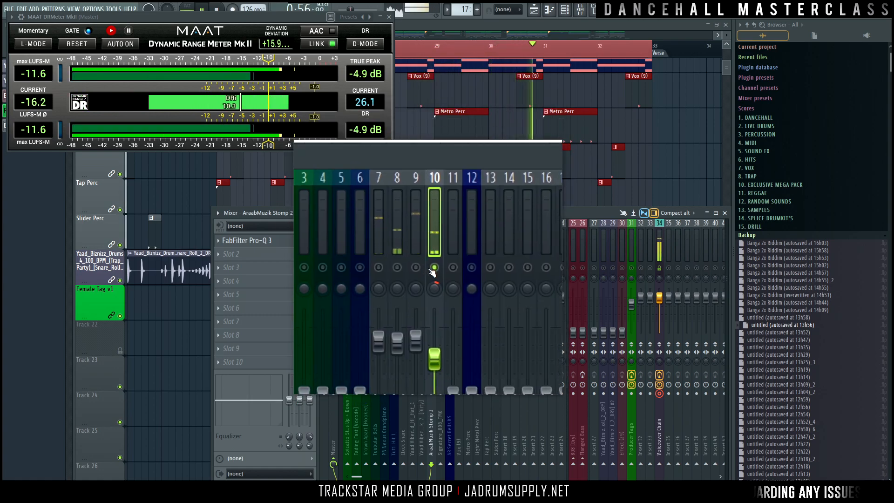
key("space")
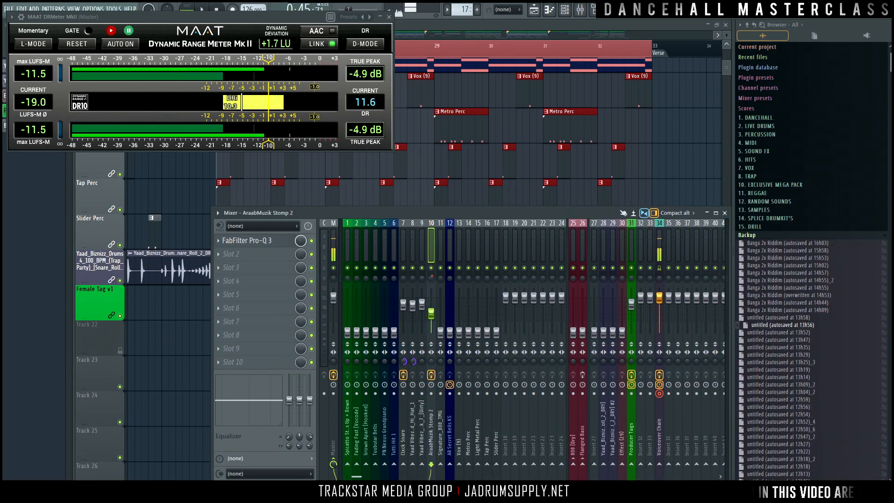
Sidechain the dirty kick's mixer track to the Signature_808_TMG track.
key("space")
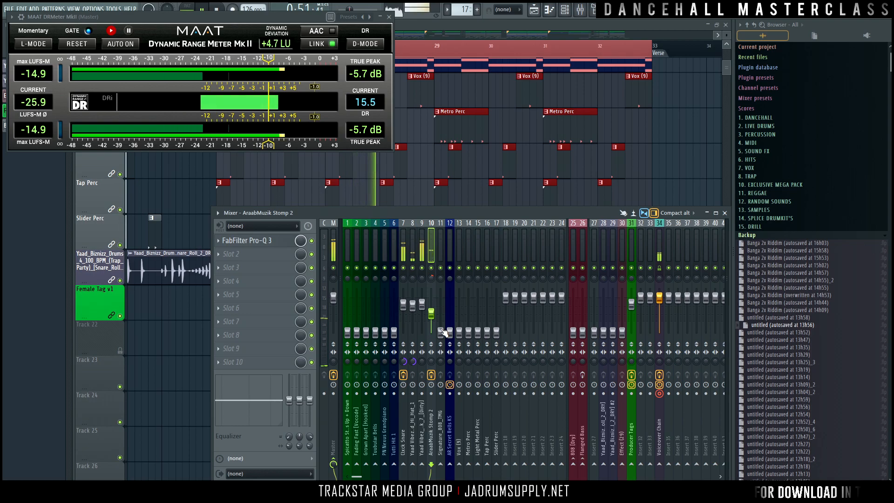
key("space")
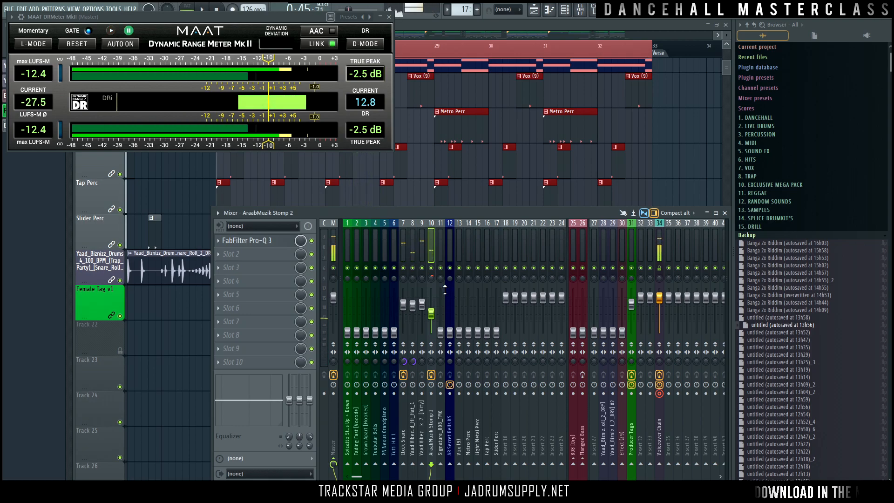
left_click(421, 251)
key("space")
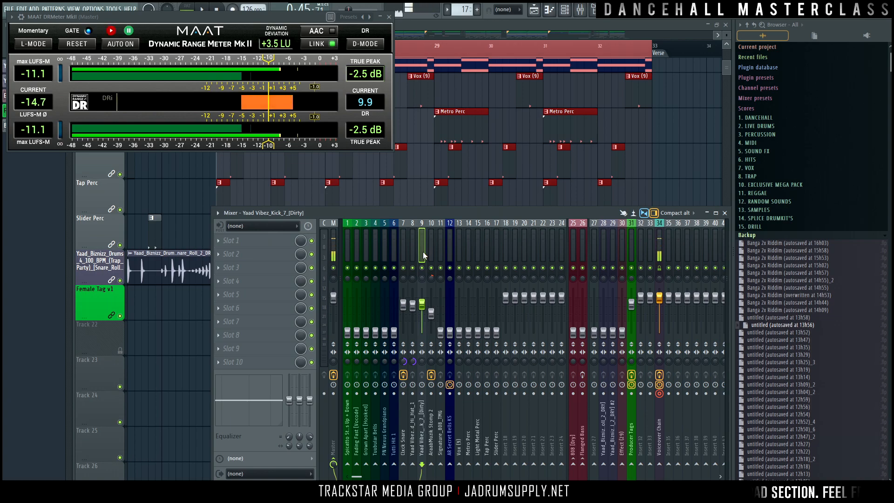
right_click(441, 465)
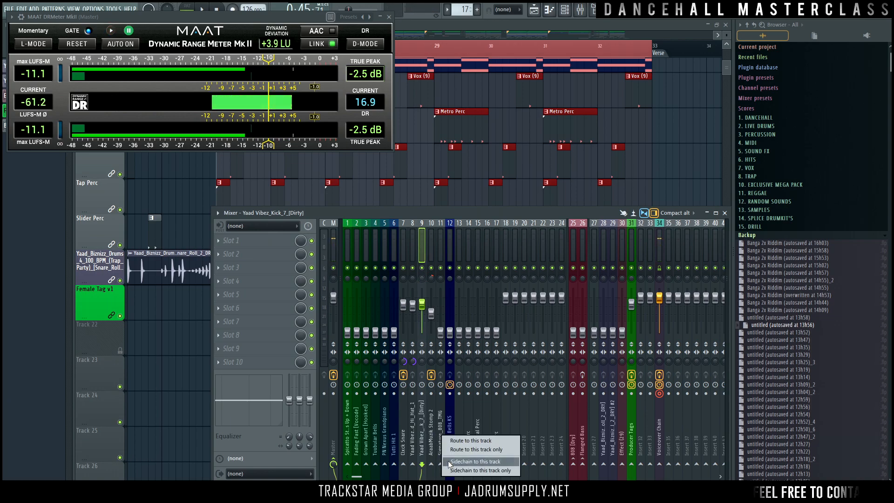
left_click(474, 461)
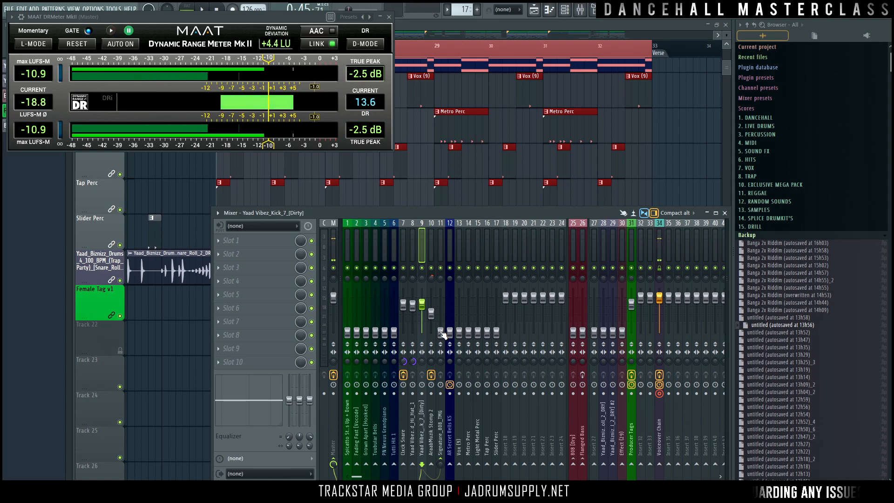
Raise the Signature_808_TMG fader level with the master fader and load the stereo FabFilter Pro-C 2 into its first effect slot.
left_click_drag(441, 332, 441, 297)
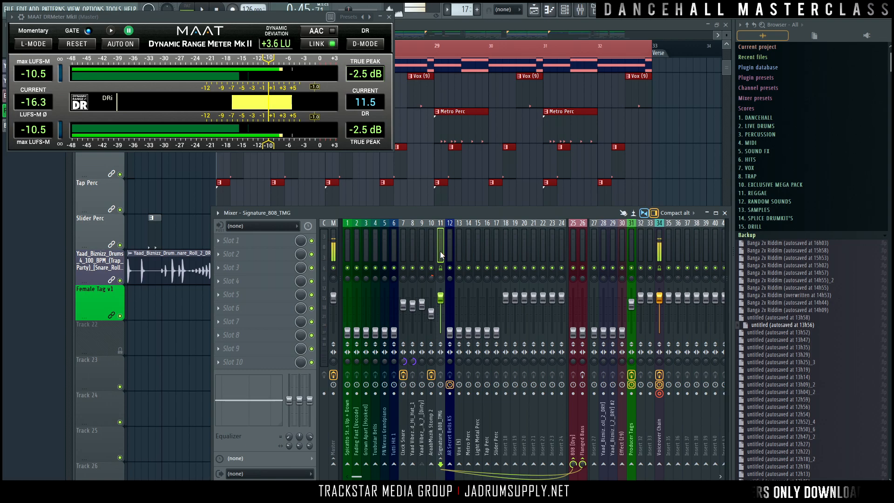
left_click(257, 247)
mouse_move(393, 427)
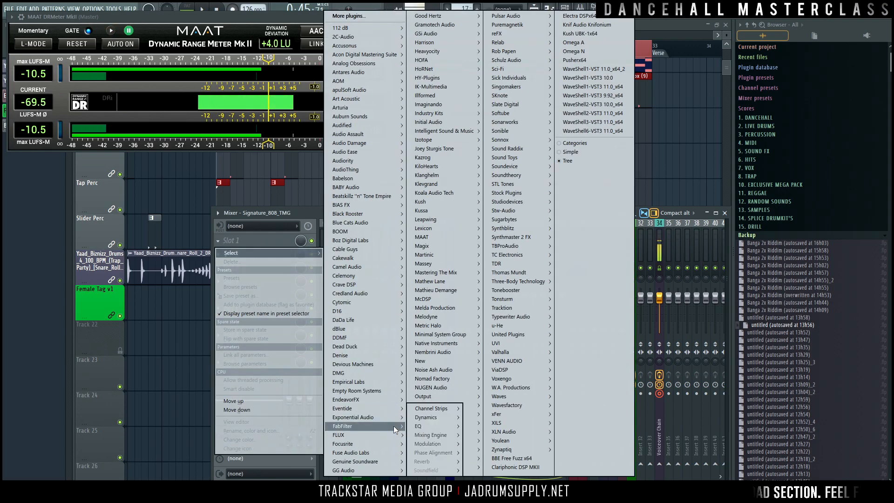
mouse_move(423, 435)
mouse_move(466, 440)
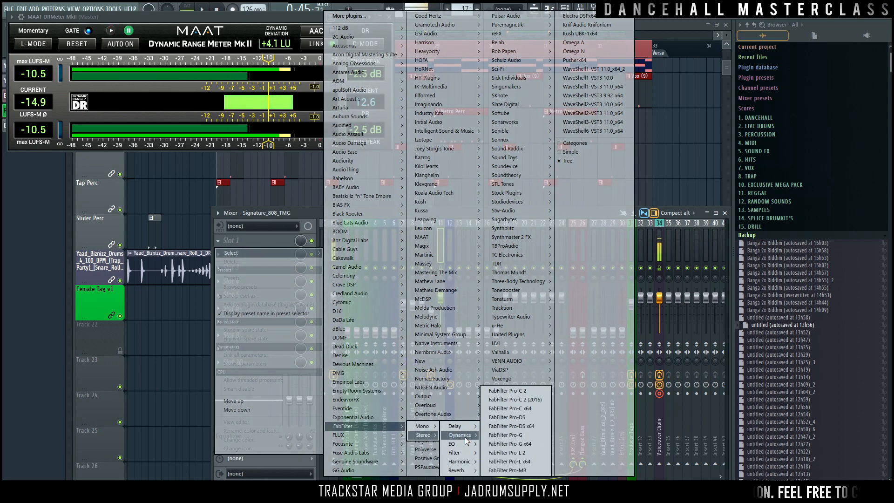
left_click(524, 392)
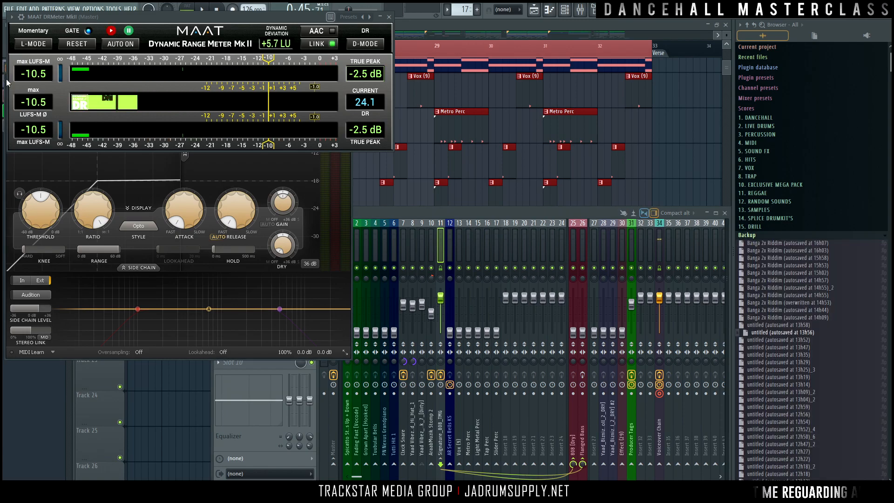
Bring the Pro-C 2 window fully into view and set its Stereo Side Chain input to Yaad Vibez_Kick_7_[Dirty].
left_click_drag(7, 85, 385, 175)
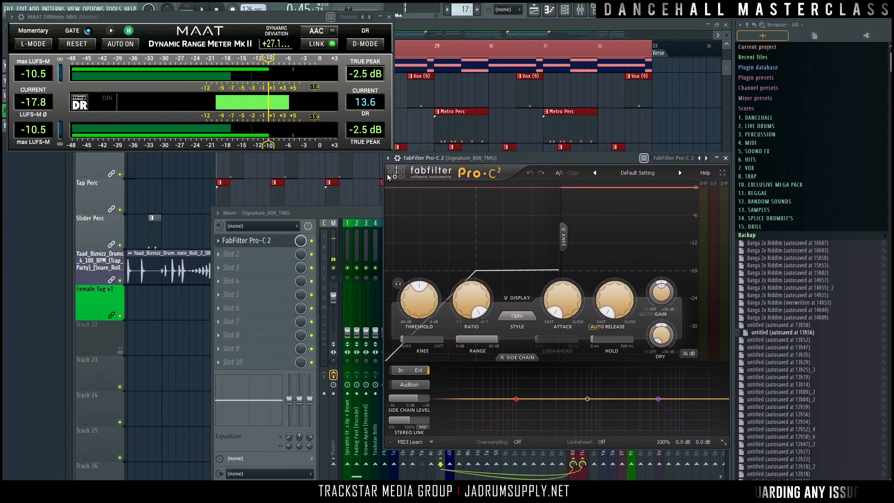
left_click_drag(486, 159, 461, 169)
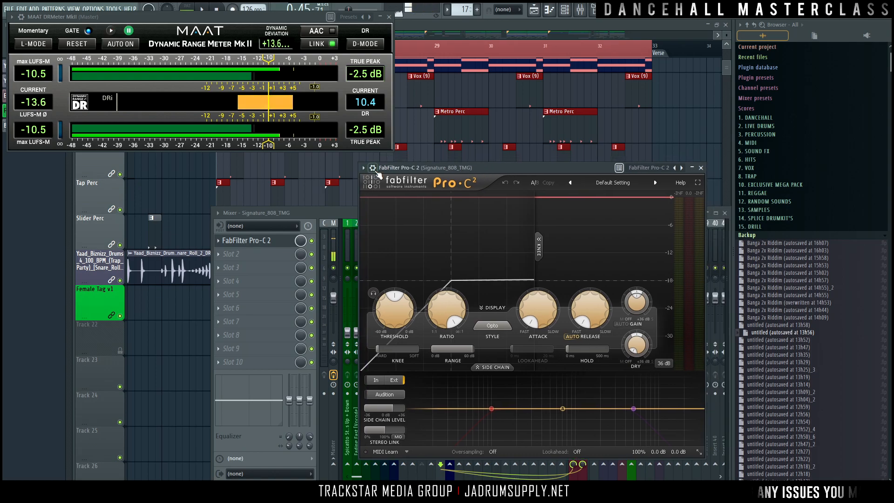
left_click(373, 169)
left_click(396, 186)
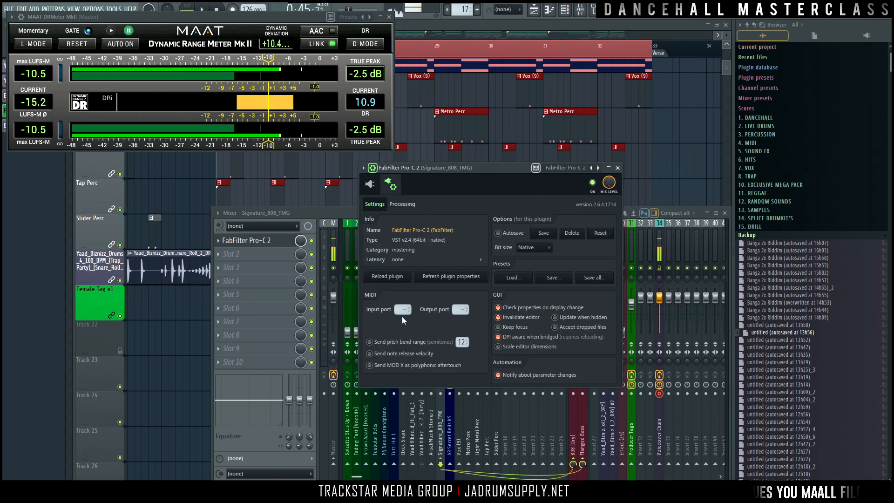
left_click(412, 207)
left_click(384, 316)
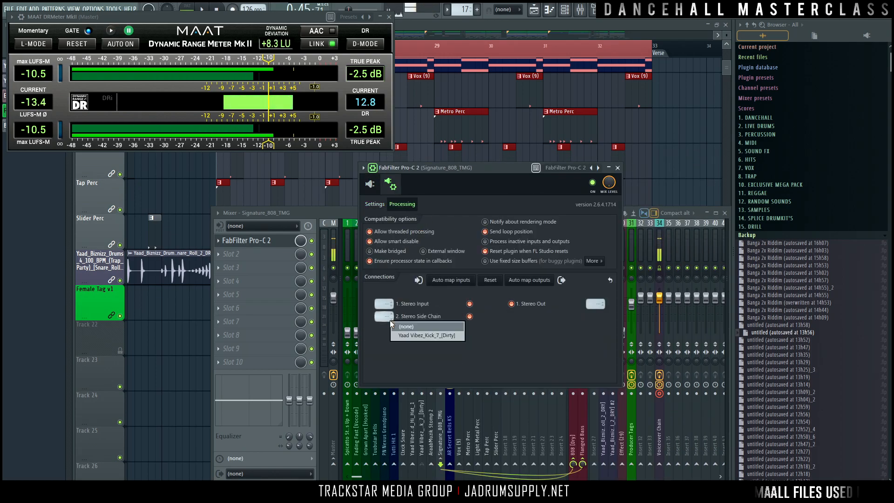
left_click(440, 336)
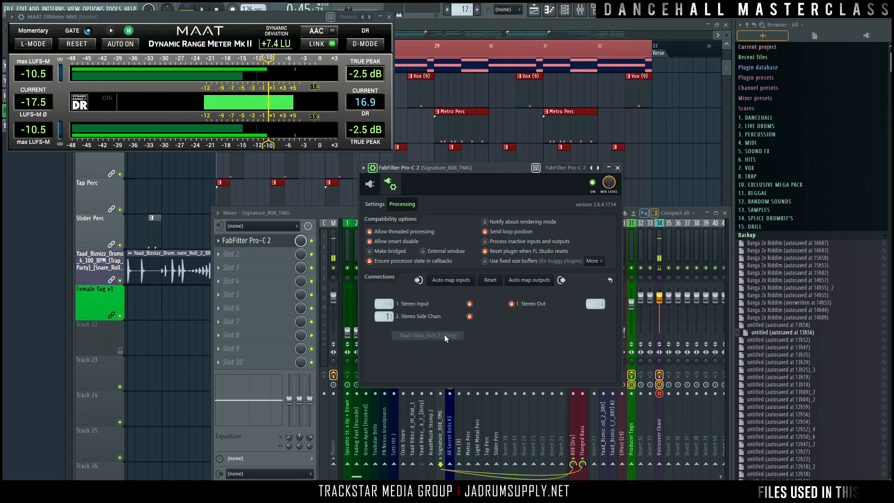
left_click(371, 185)
Play the loop, move the compressor window clear of the mixer tracks, and raise the 808 [Dry] fader to Signature_808_TMG's height.
left_click_drag(562, 168, 578, 118)
key("space")
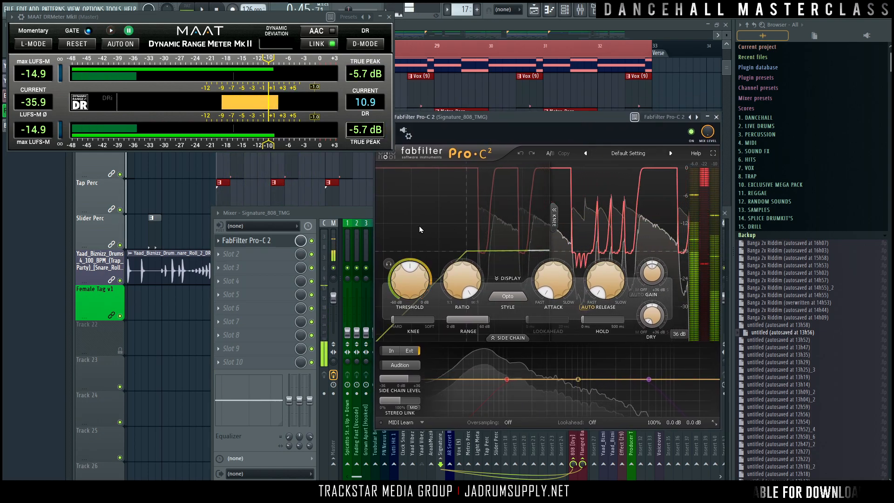
left_click_drag(516, 121, 117, 158)
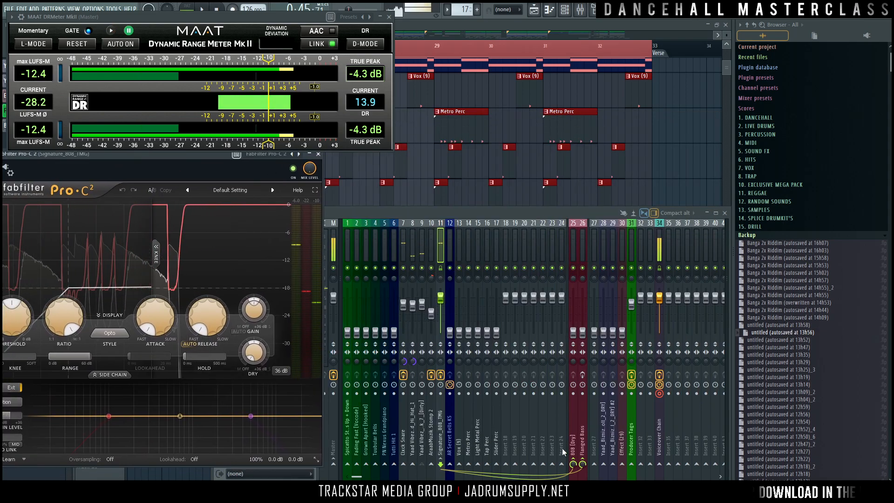
left_click(570, 255)
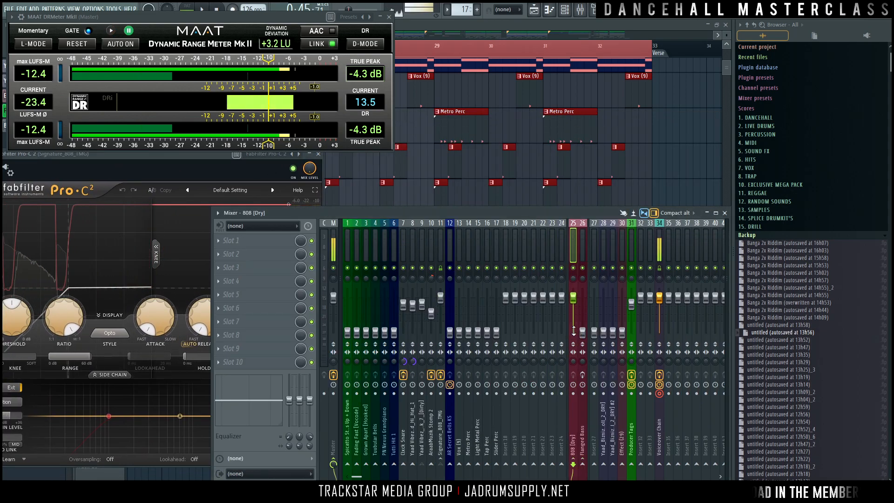
Bring the Signature_808_TMG compressor window fully into view, set its Side Chain Level to 0 dB and play the loop.
left_click_drag(58, 155, 293, 160)
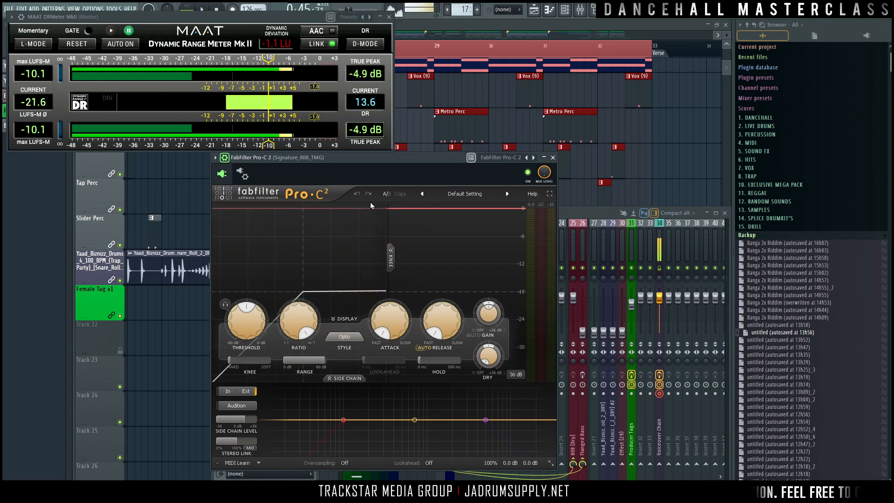
left_click_drag(415, 160, 600, 37)
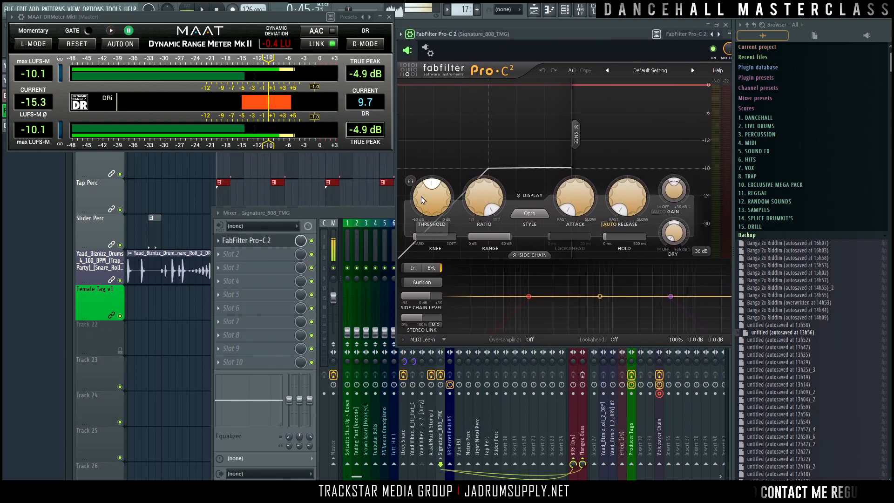
double_click(426, 302)
type("0")
key("Return")
key("space")
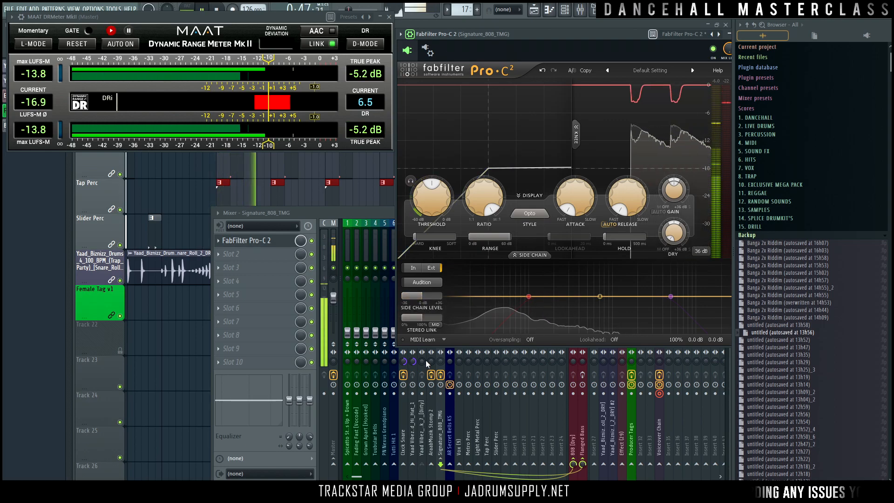
Set the compressor's Side Chain Level to 5 dB, refine it to 5.6 dB while the loop plays, and stop playback.
double_click(422, 296)
type("5")
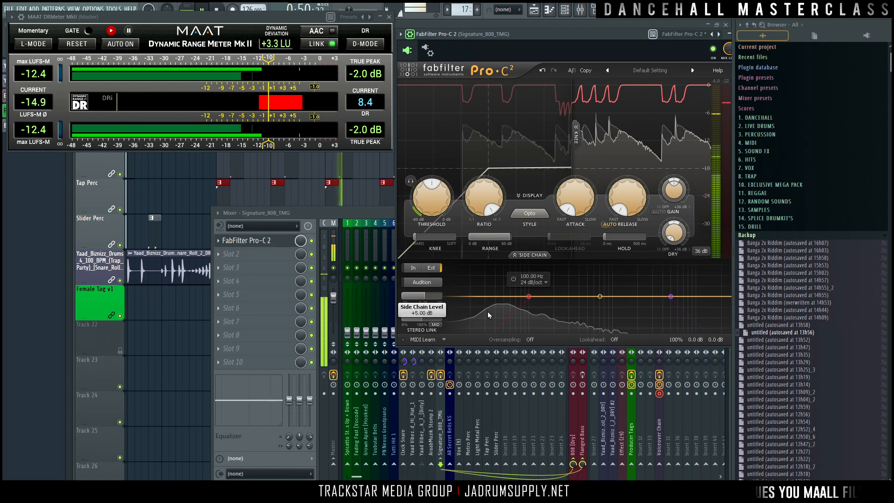
key("Return")
mouse_move(488, 311)
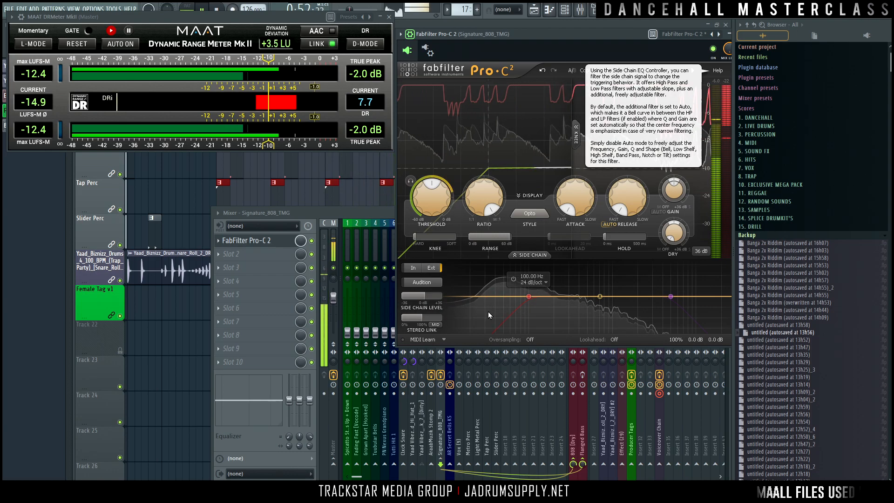
double_click(424, 299)
type("5.6")
key("Return")
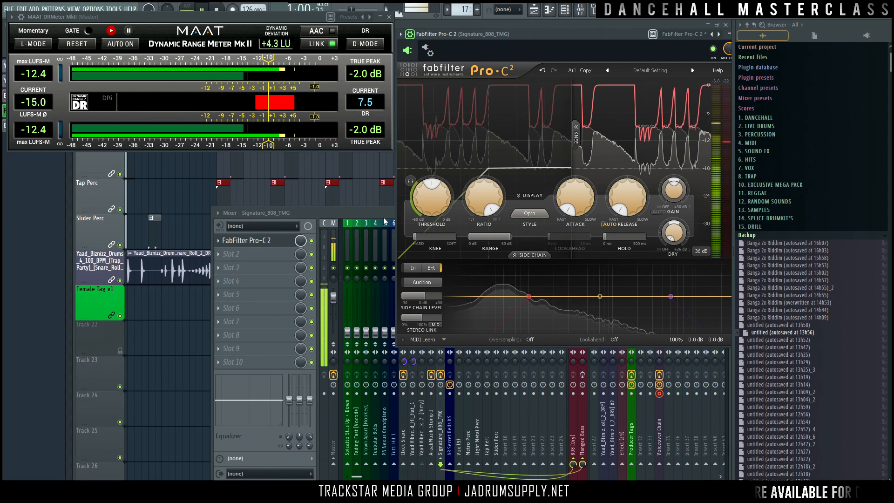
key("space")
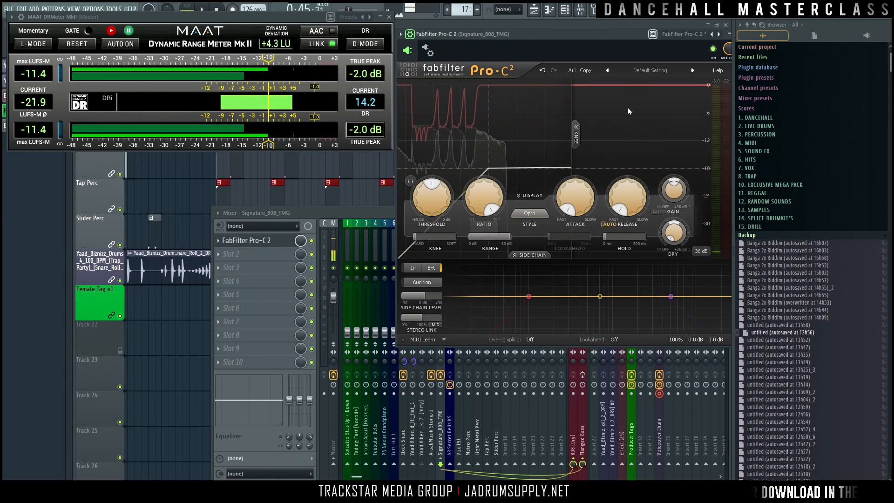
Close the compressor window, play the loop briefly, and lower the 808 [Dry] fader below Signature_808_TMG's height.
left_click_drag(620, 32, 576, 44)
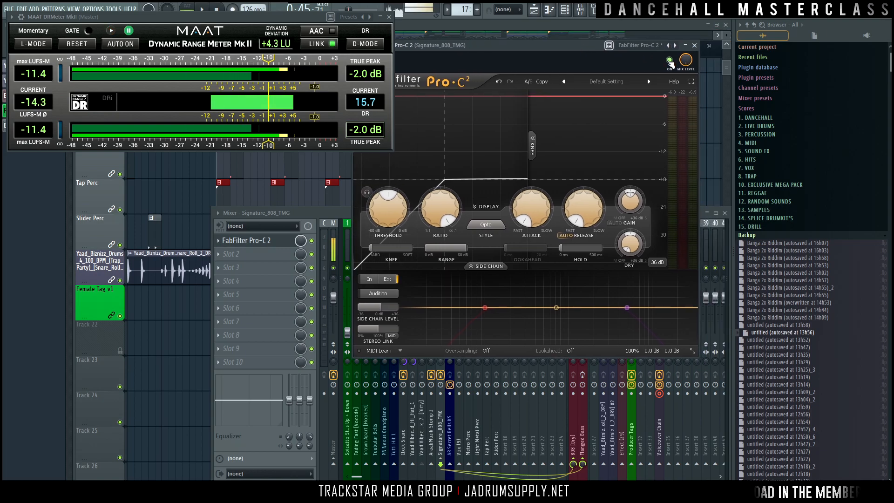
left_click(694, 45)
key("space")
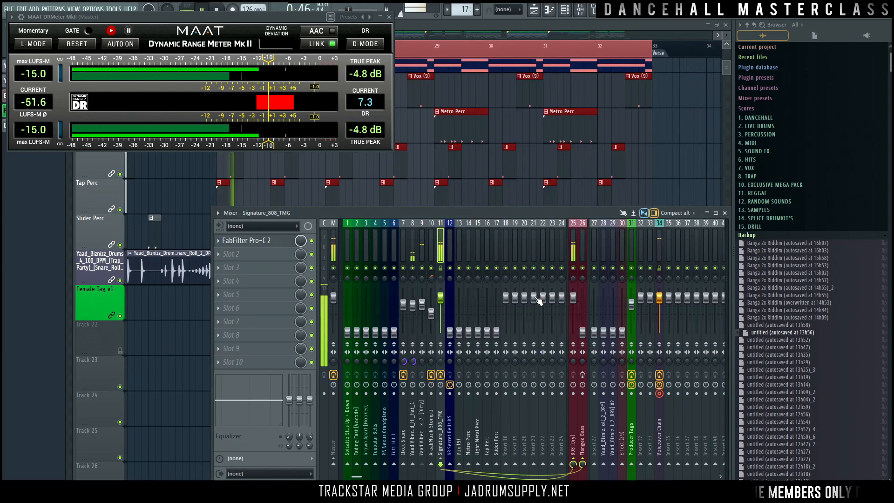
key("space")
left_click_drag(573, 298, 573, 330)
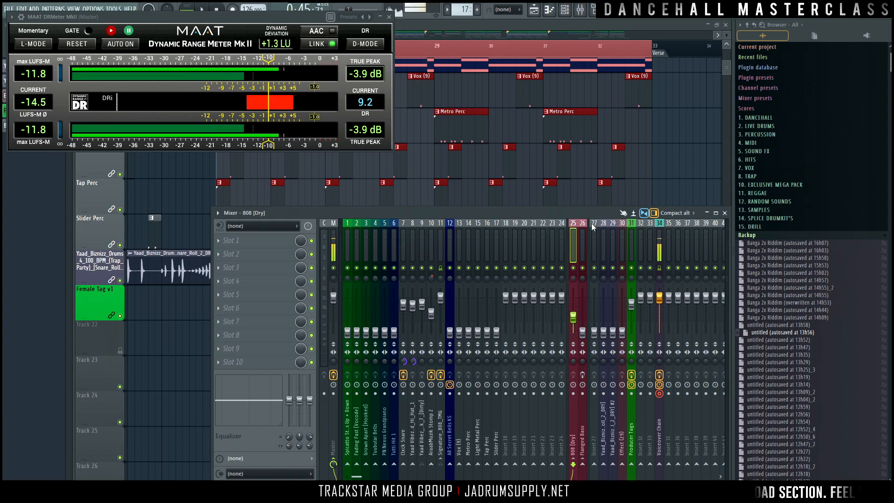
Raise the 808 [Dry] fader slightly and fine-tune it against Signature_808_TMG while the loop plays.
left_click(442, 247)
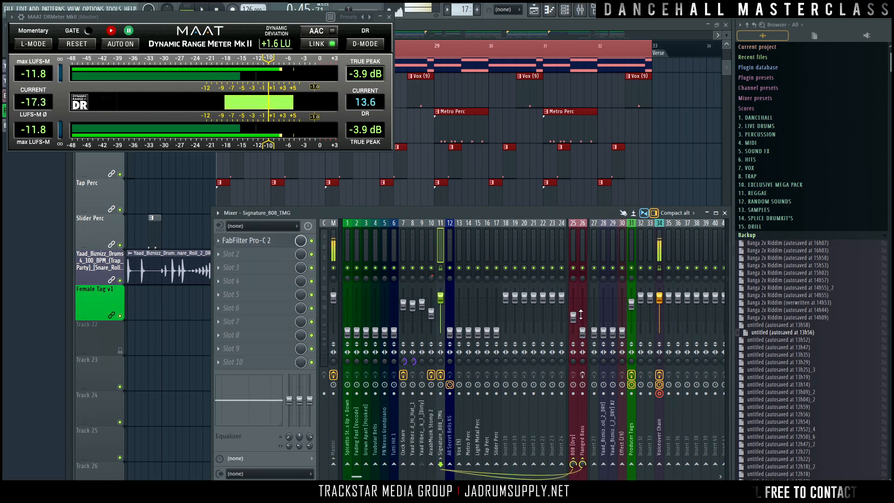
left_click_drag(574, 316, 574, 304)
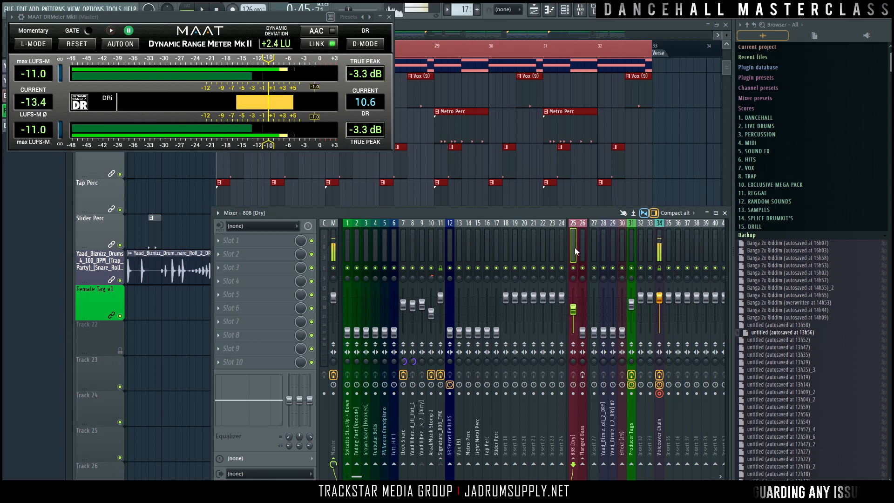
left_click(442, 241)
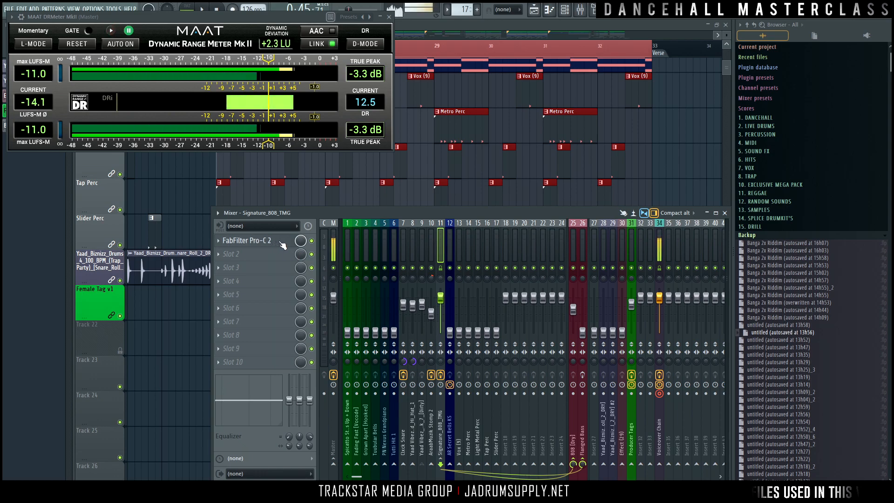
left_click(571, 317)
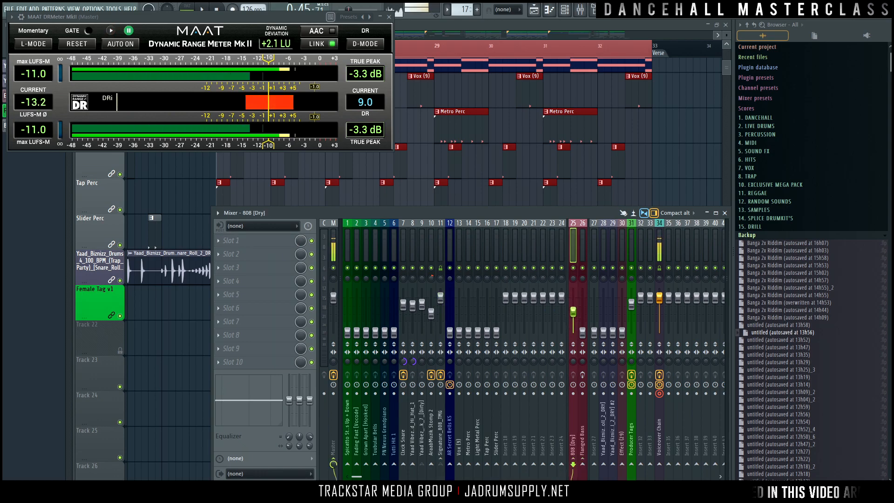
key("space")
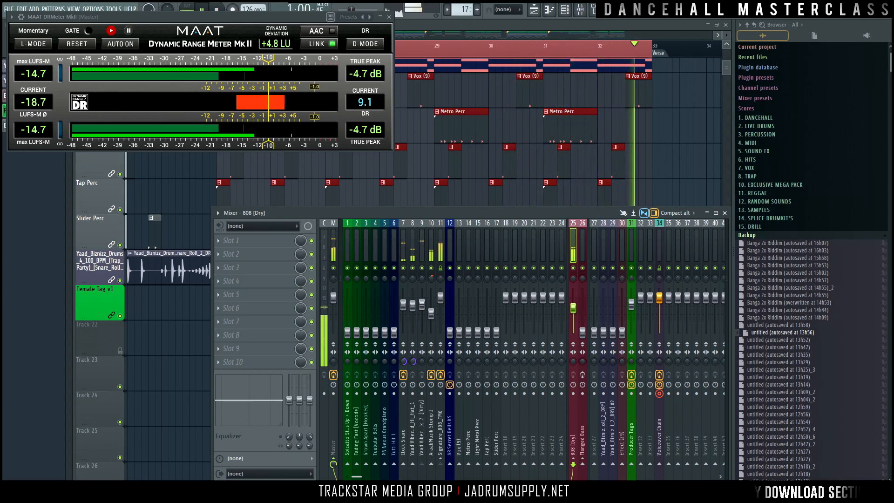
left_click_drag(573, 307, 574, 307)
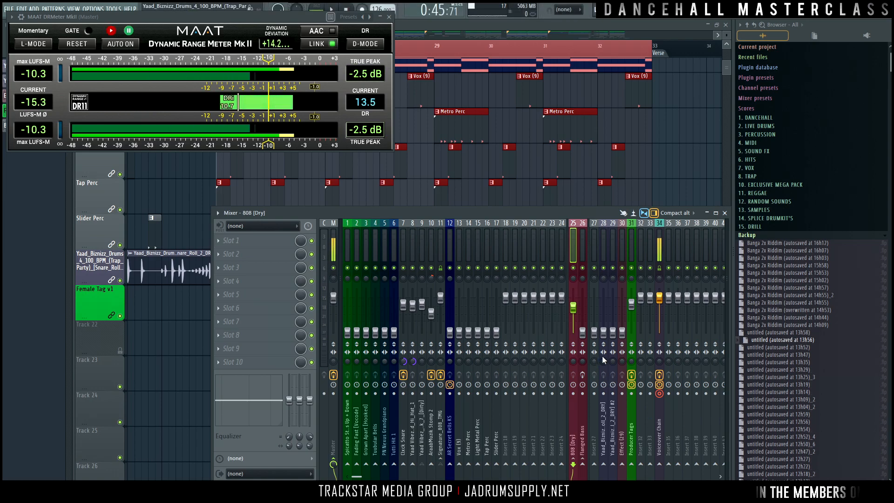
Raise the Flanged Bass fader and match it to 808 [Dry] by copying and pasting that track's fader value.
left_click(582, 332)
left_click_drag(582, 318, 582, 297)
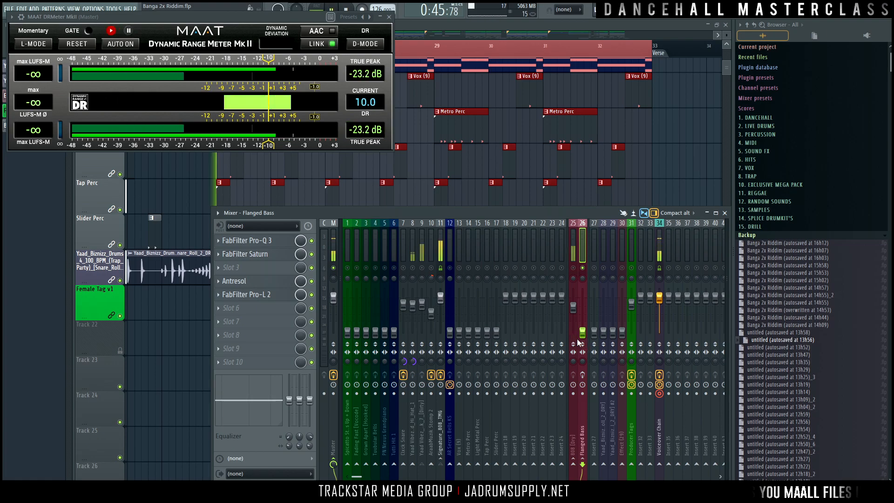
left_click_drag(582, 332, 577, 310)
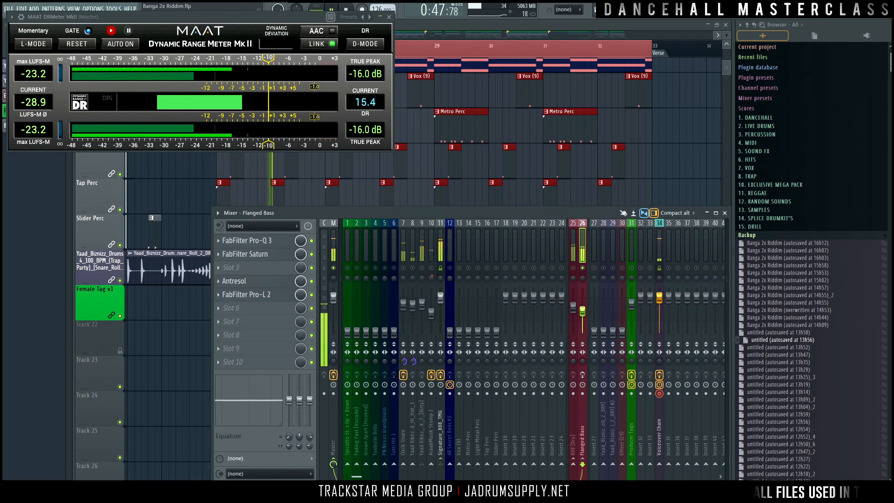
right_click(577, 309)
left_click(602, 406)
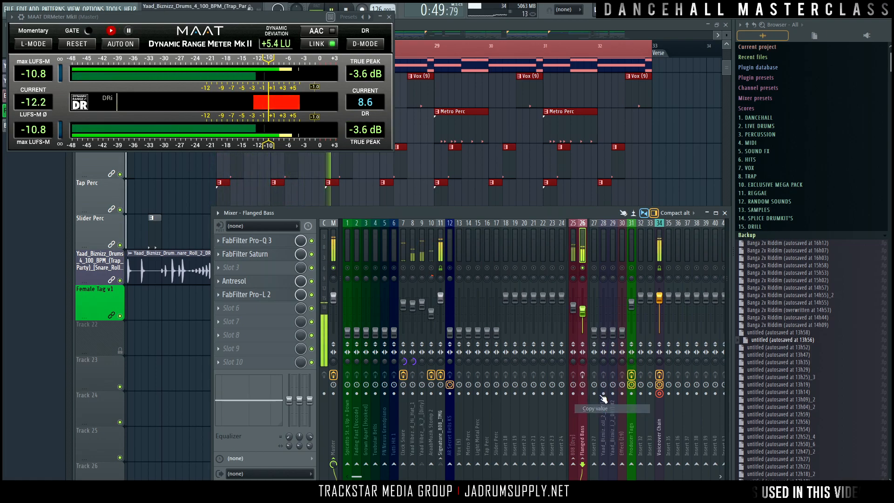
right_click(582, 310)
left_click(616, 419)
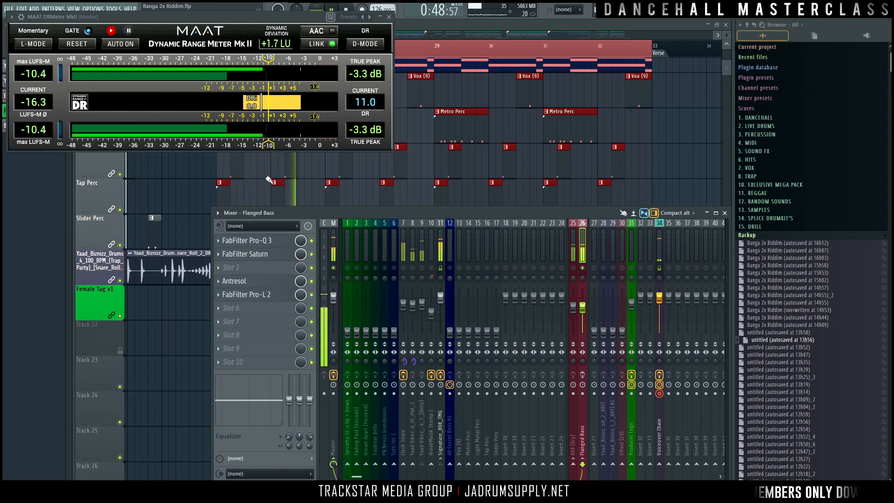
Review the low-cut filter in Flanged Bass's FabFilter Pro-Q 3, with its window moved clear of the meter, and close it.
left_click(258, 240)
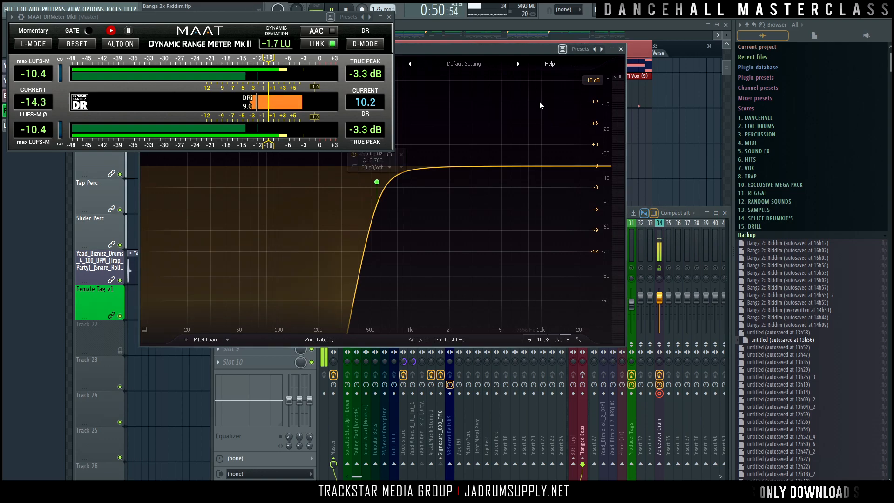
left_click_drag(522, 49, 593, 170)
mouse_move(431, 298)
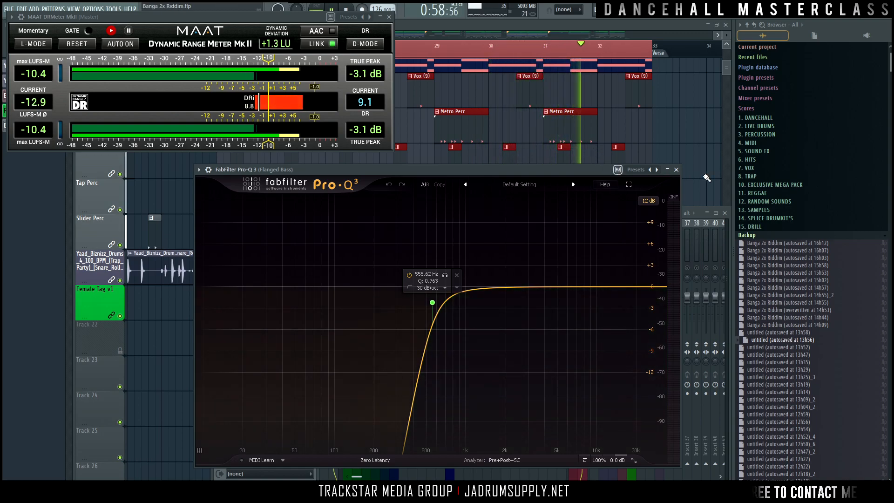
left_click(676, 169)
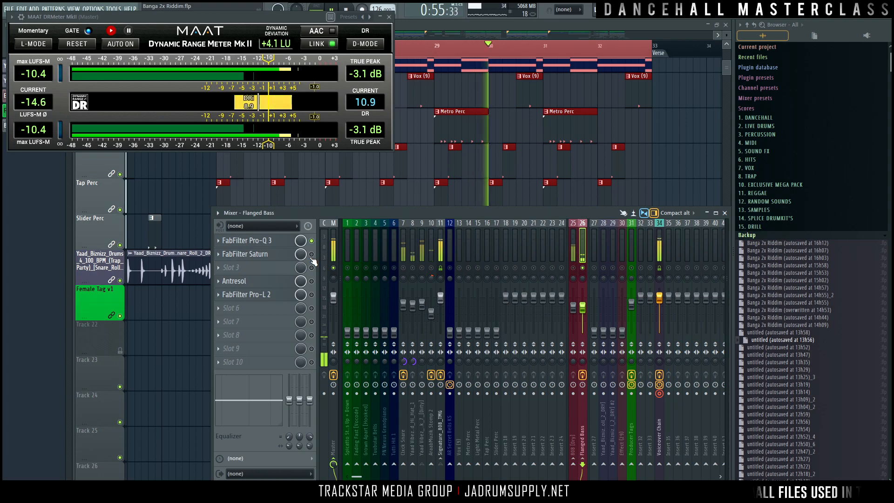
Review the FabFilter Saturn settings on Flanged Bass and Saturn 2 on Click Snare, and close both effect windows.
left_click(269, 255)
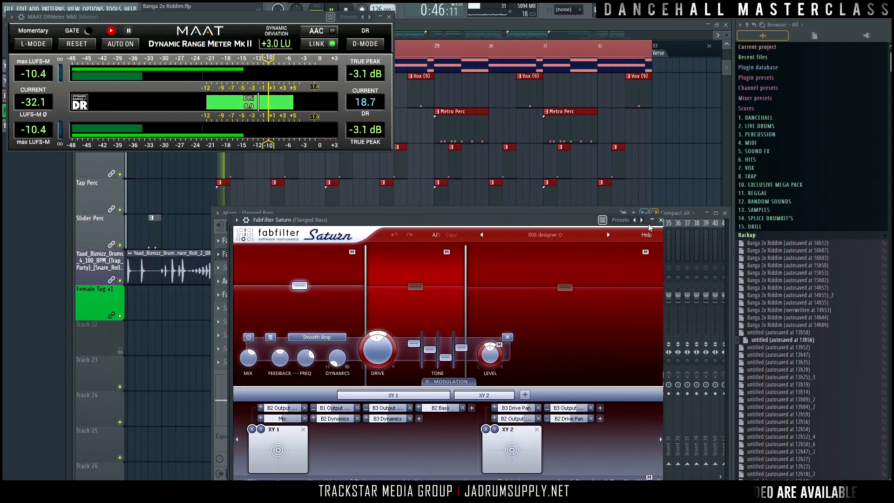
left_click(377, 216)
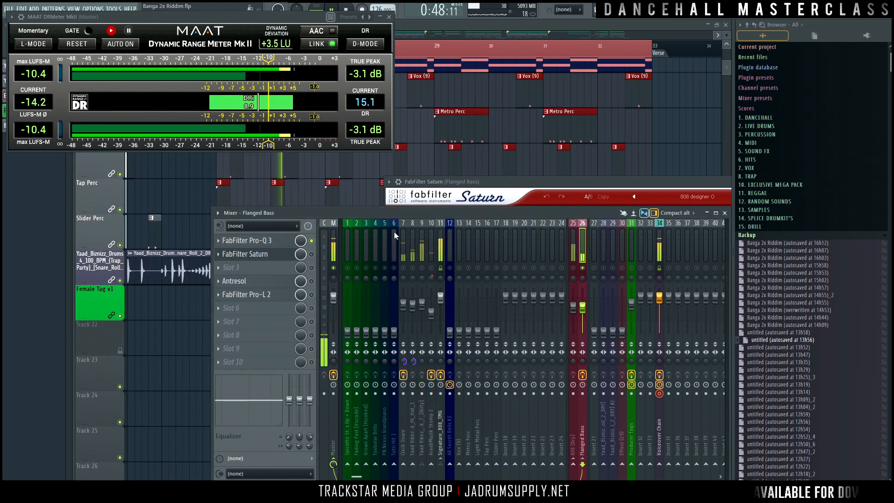
left_click(403, 256)
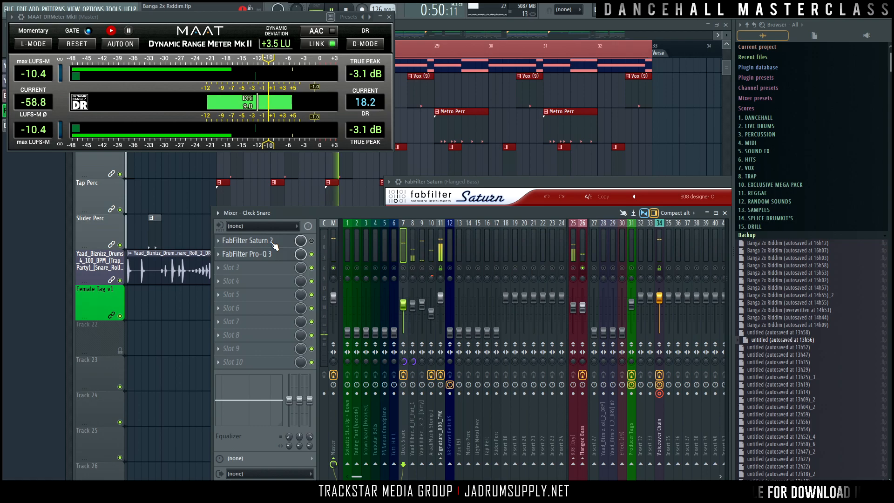
left_click(247, 240)
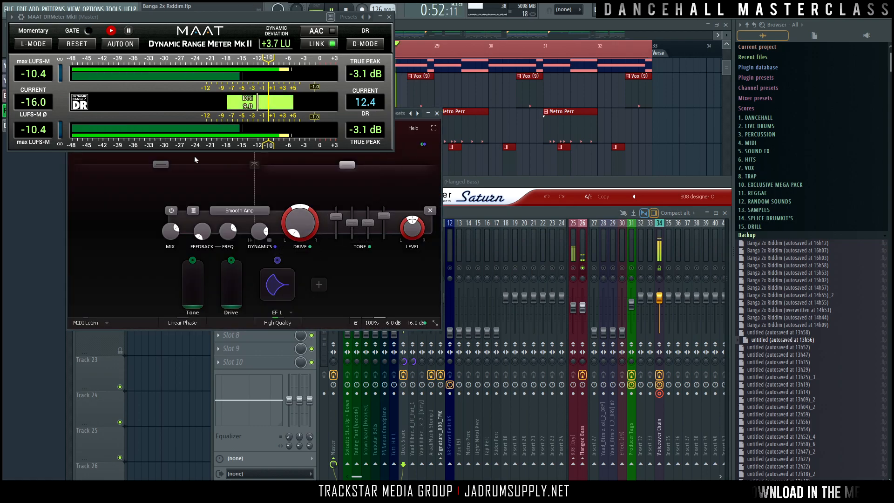
left_click_drag(444, 119, 441, 203)
left_click(432, 198)
left_click_drag(514, 182, 336, 176)
left_click(321, 257)
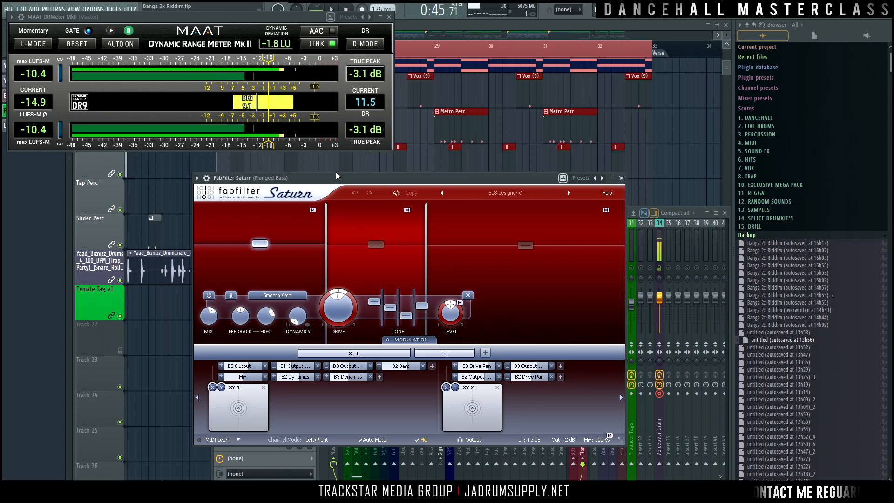
left_click(622, 178)
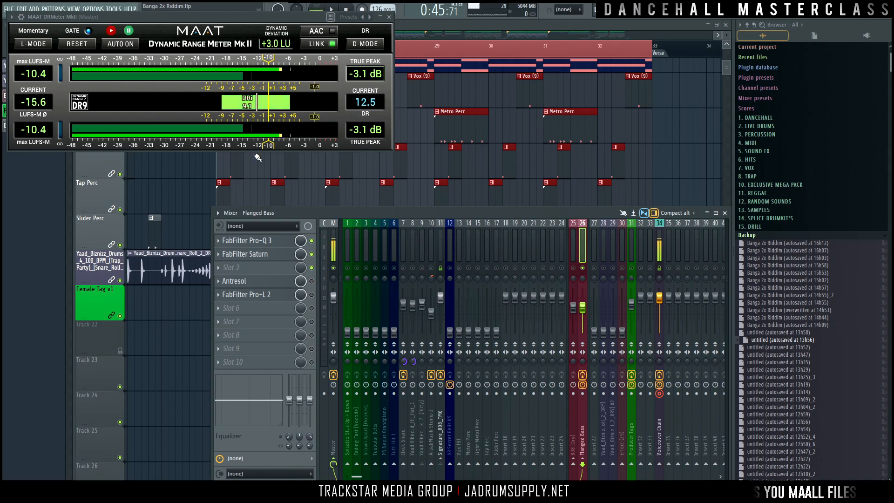
Enable the Antresol flanger on Flanged Bass, compare it bypassed and active during playback, leave it on and close its window.
left_click(275, 280)
left_click_drag(474, 57, 419, 213)
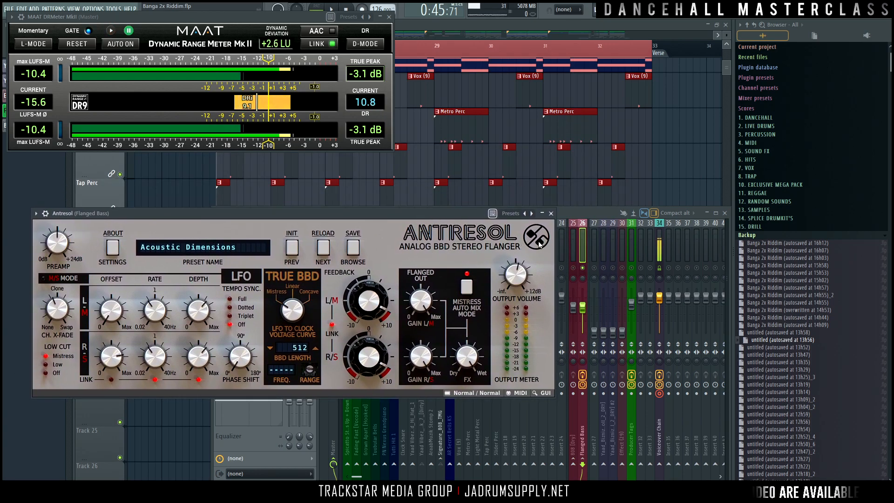
left_click(45, 213)
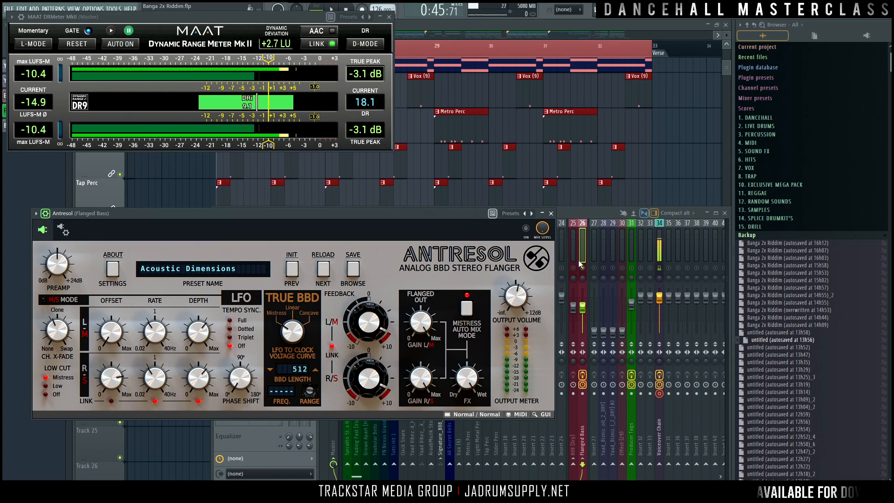
left_click(531, 230)
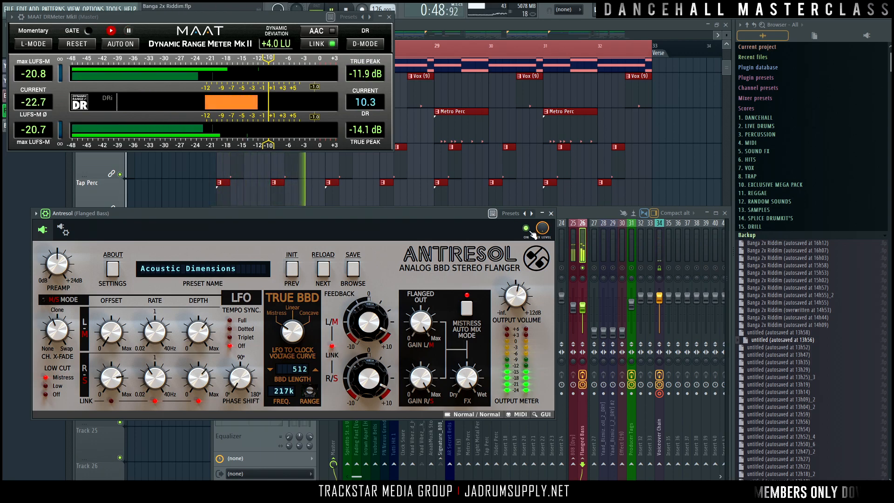
left_click(531, 231)
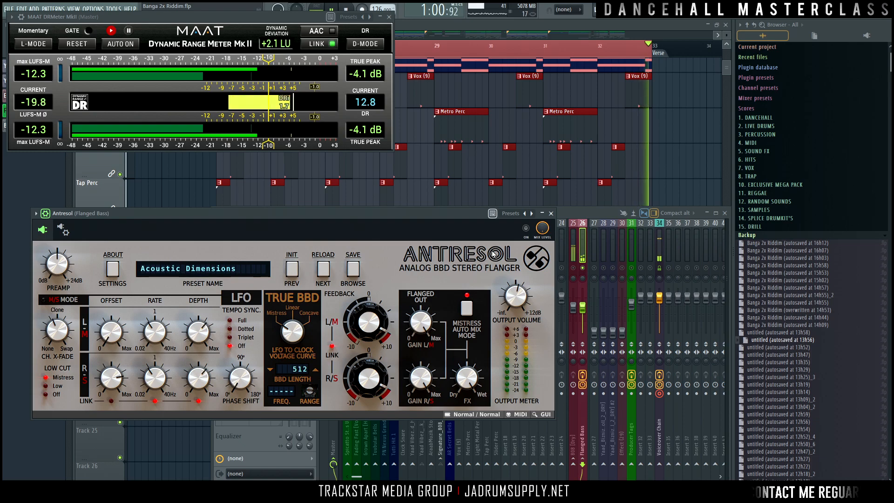
left_click(526, 228)
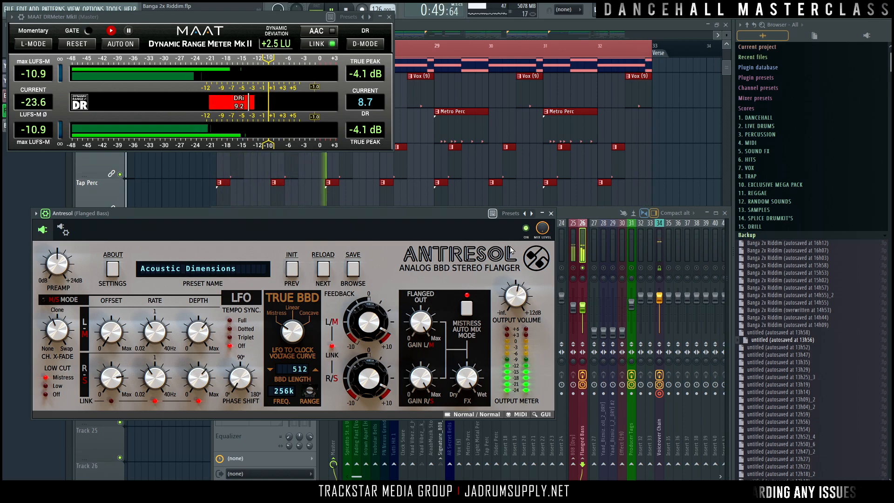
left_click(551, 213)
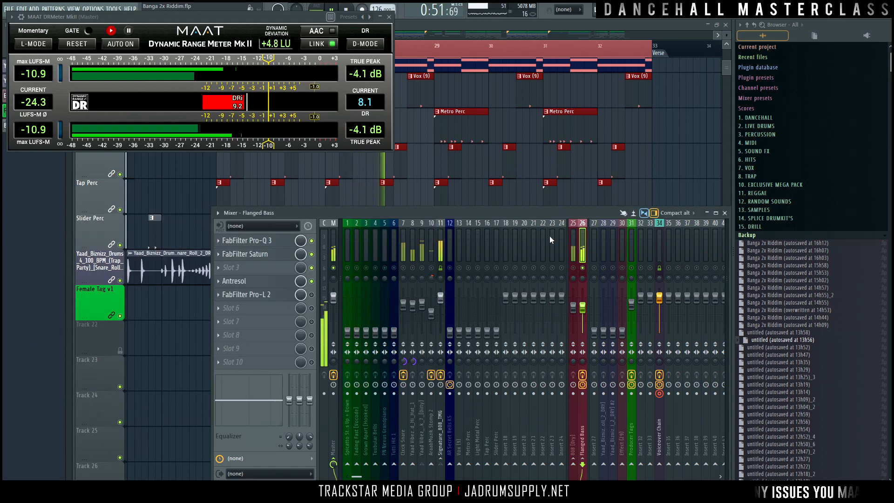
Examine Flanged Bass's FabFilter Pro-L 2 limiting during playback, with its window moved clear of the mixer meters, and close it.
left_click(269, 295)
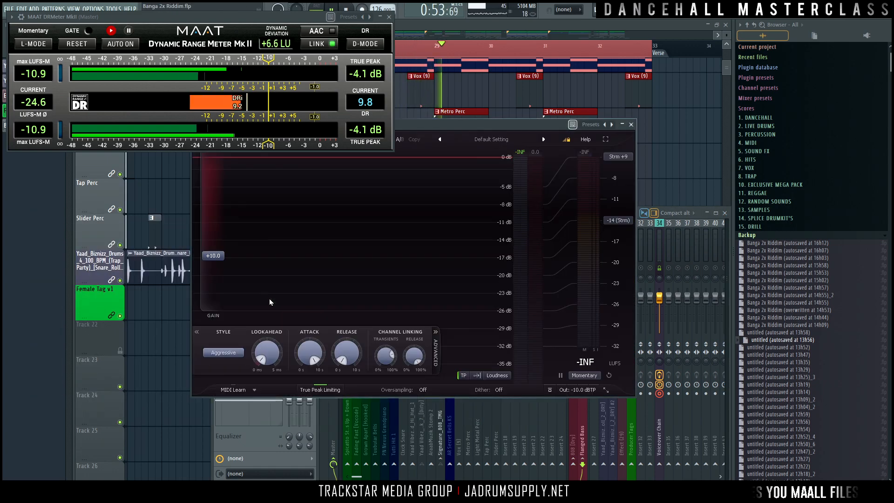
key("space")
left_click_drag(533, 124, 516, 167)
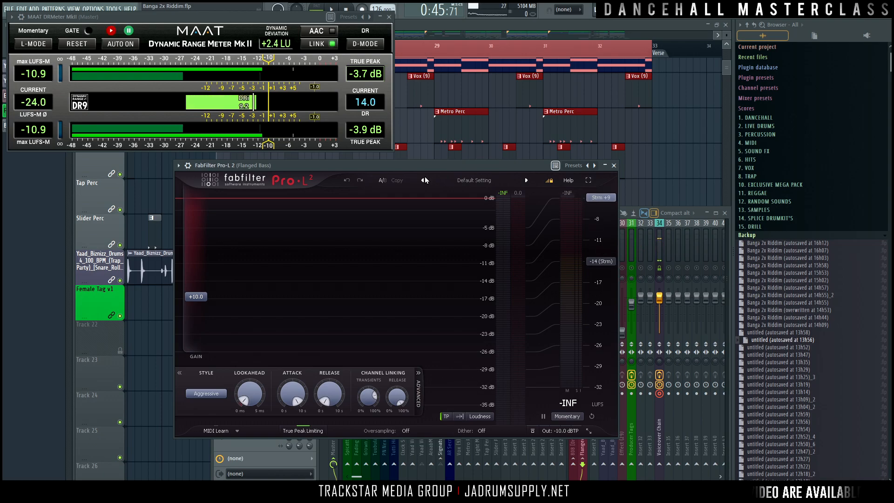
left_click(179, 165)
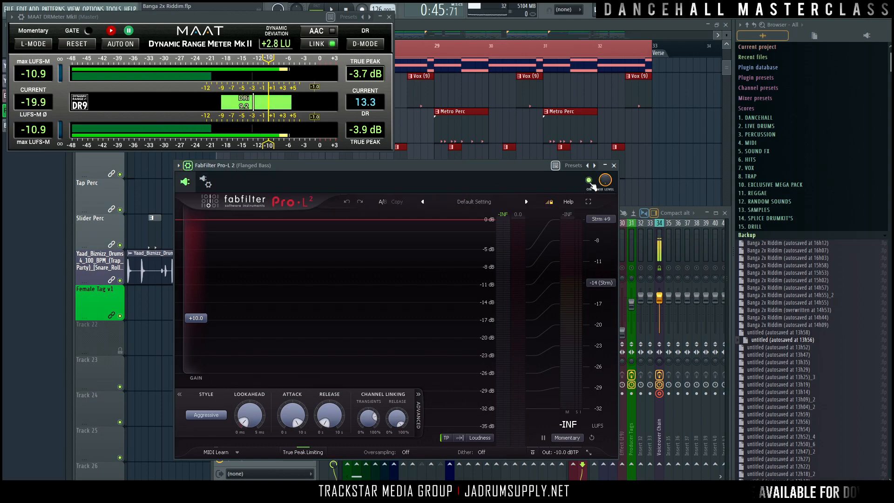
key("space")
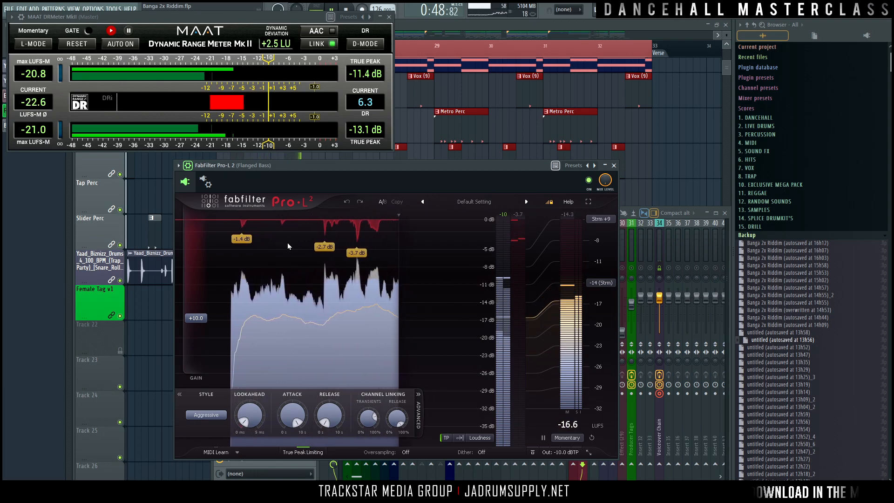
key("space")
left_click_drag(527, 163, 364, 169)
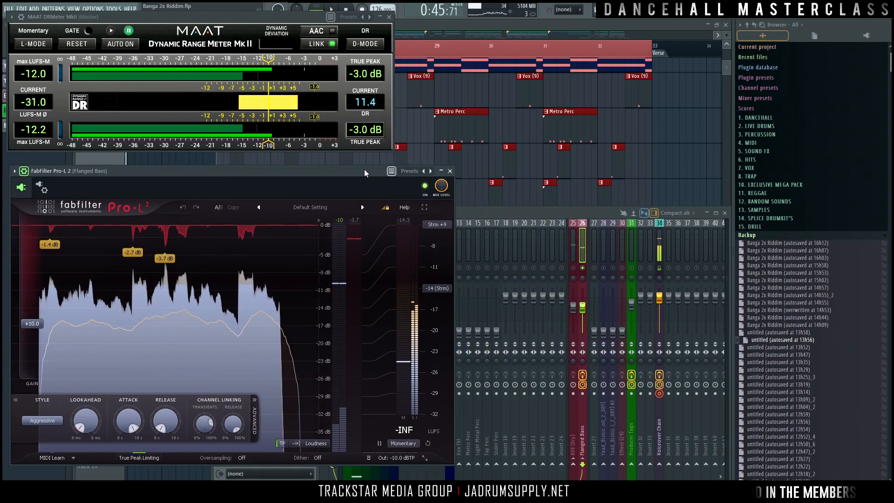
key("space")
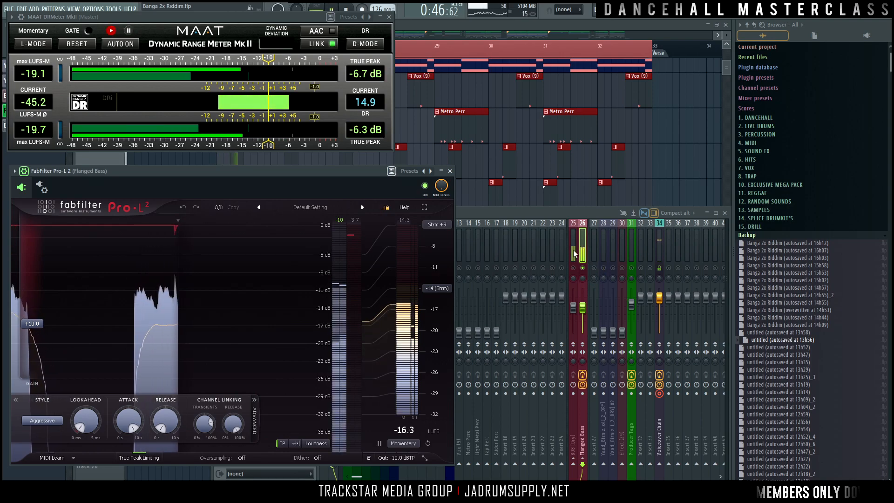
left_click(450, 171)
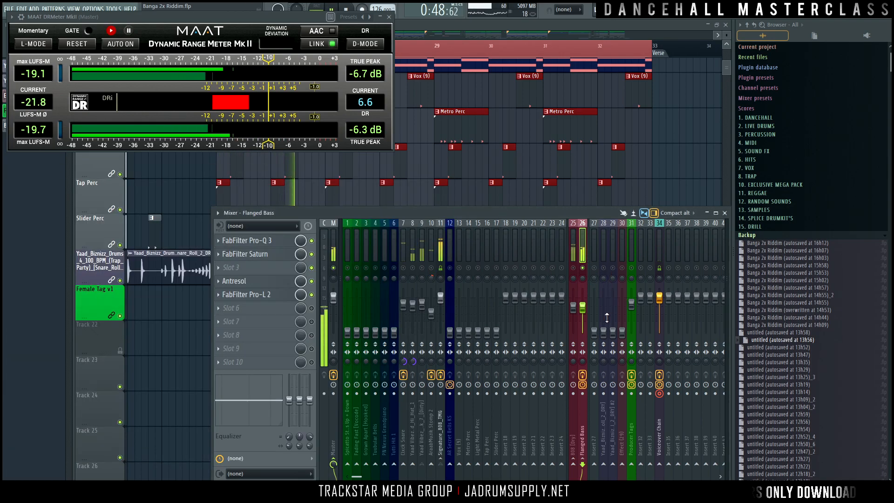
Pull the Flanged Bass fader all the way down and bring it up slightly under 808 [Dry] while auditioning the loop.
key("space")
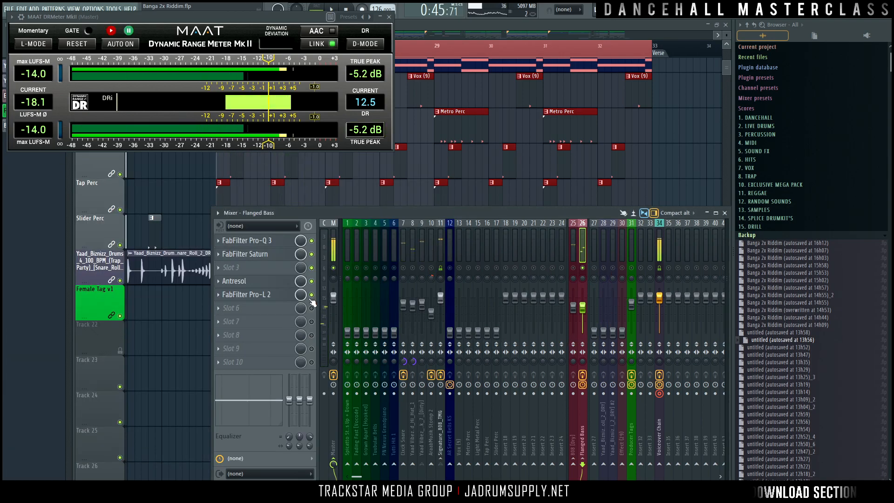
key("space")
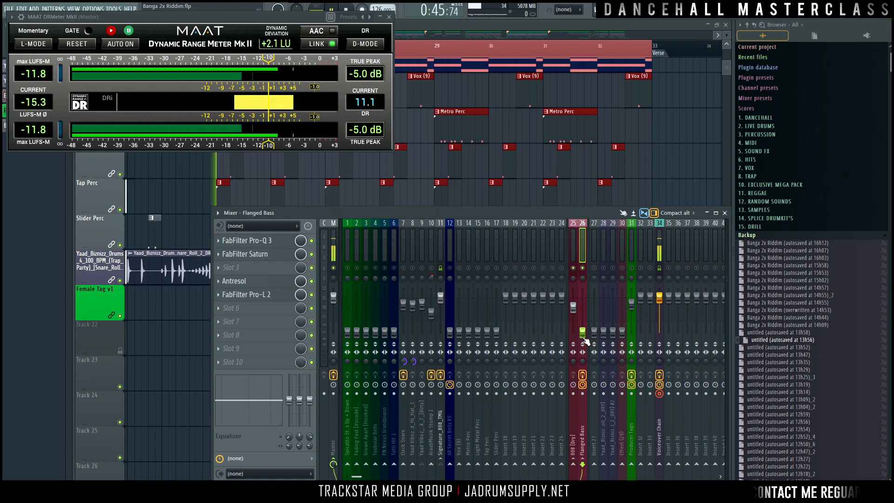
key("space")
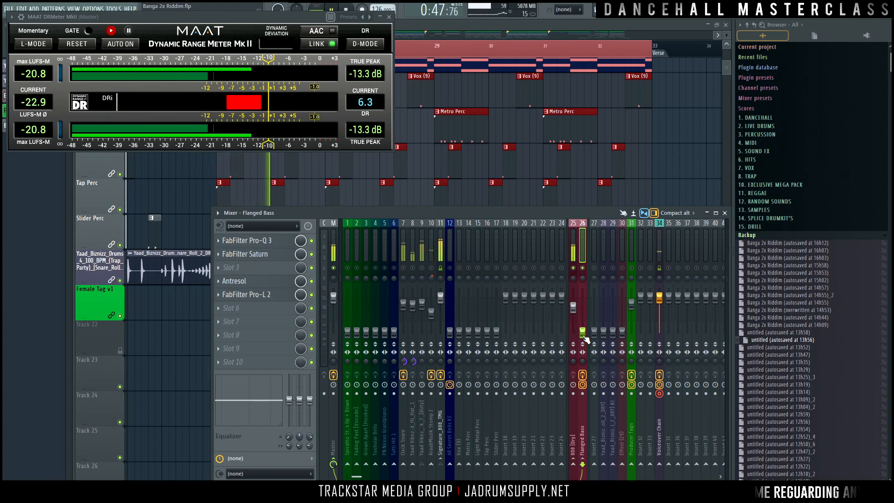
key("space")
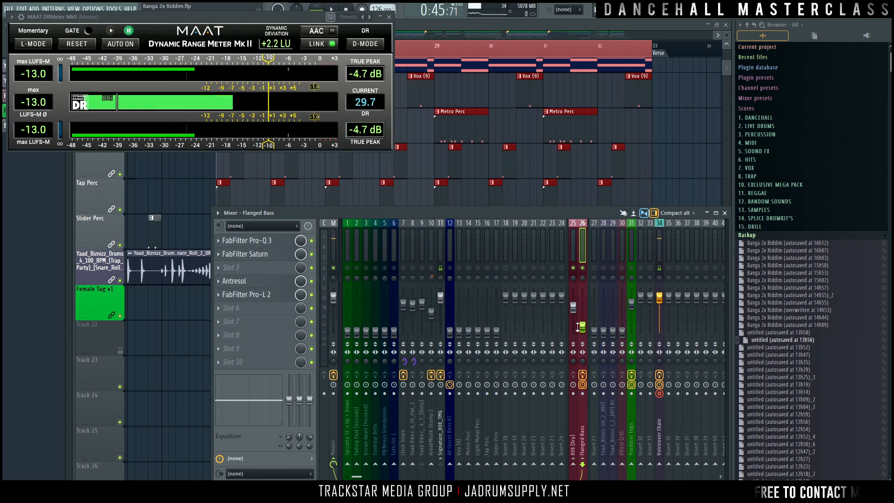
Bring all muted mixer tracks back in and fine-tune the 808 [Dry] and Flanged Bass faders against each other during playback.
right_click(441, 268)
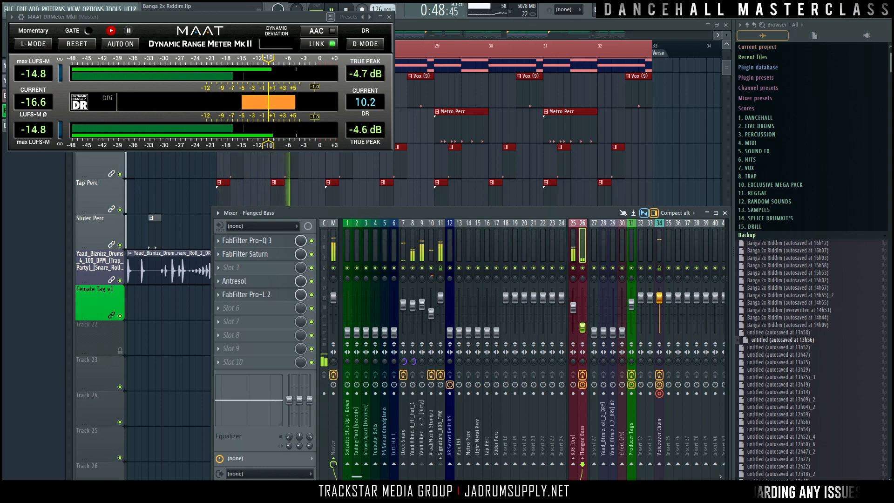
left_click(572, 307)
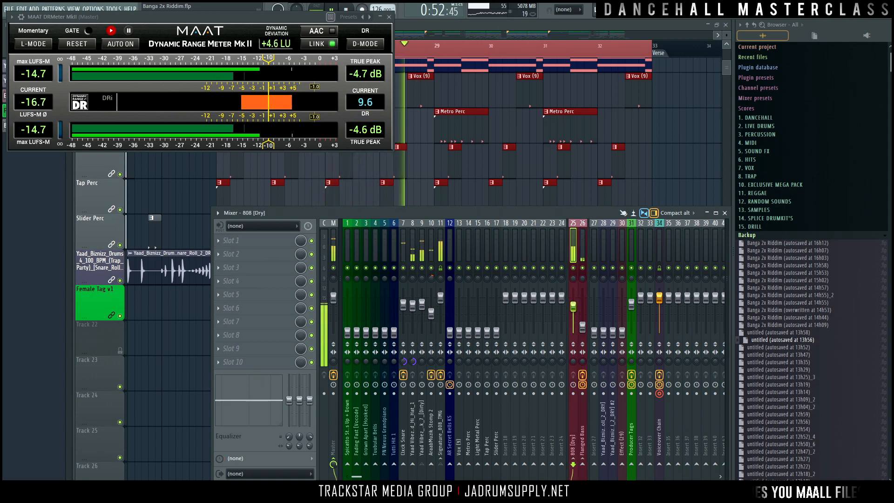
left_click(585, 332)
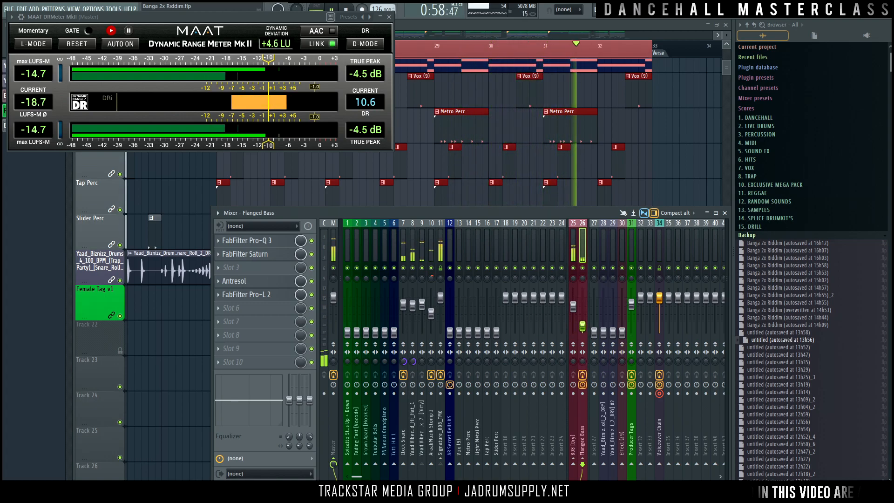
left_click(575, 308)
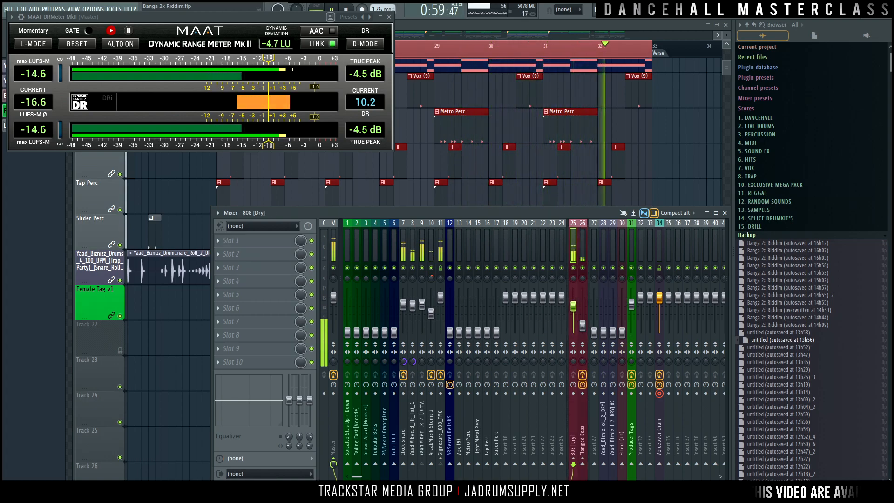
Raise the Vox (9) fader, insert Fruity Parametric EQ 2 in that track's first effect slot and move its window clear of the meter.
left_click(459, 319)
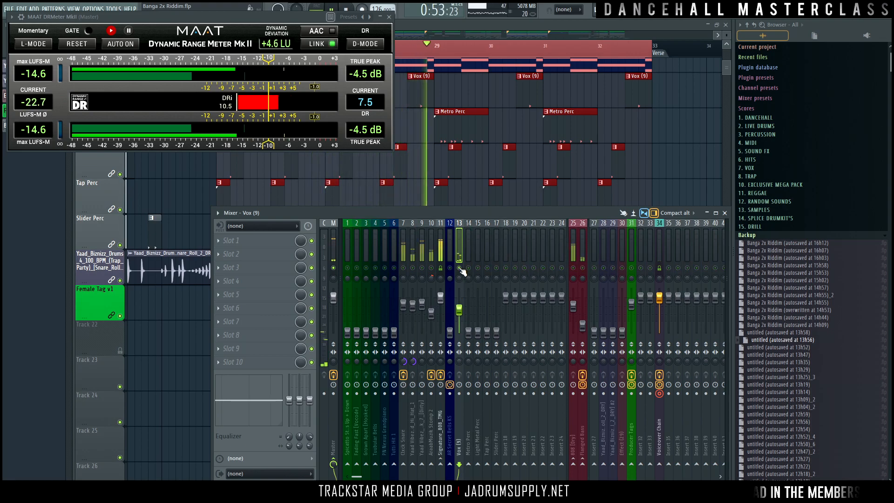
key("space")
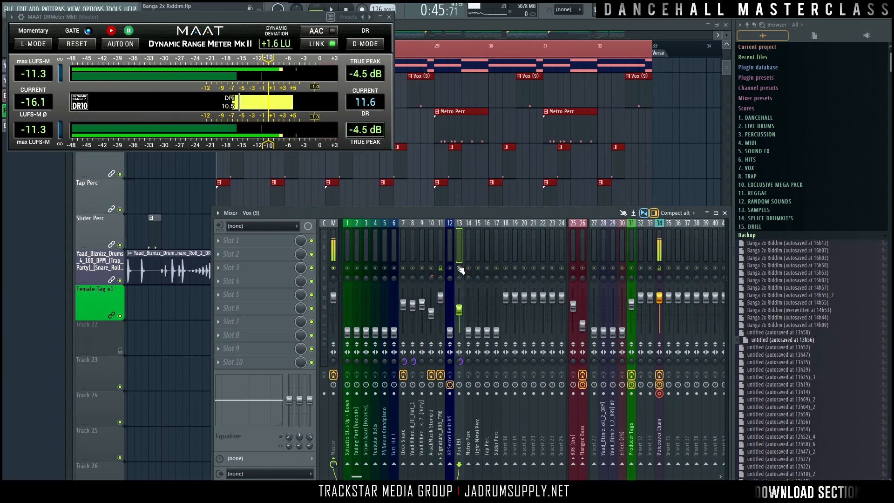
left_click(277, 244)
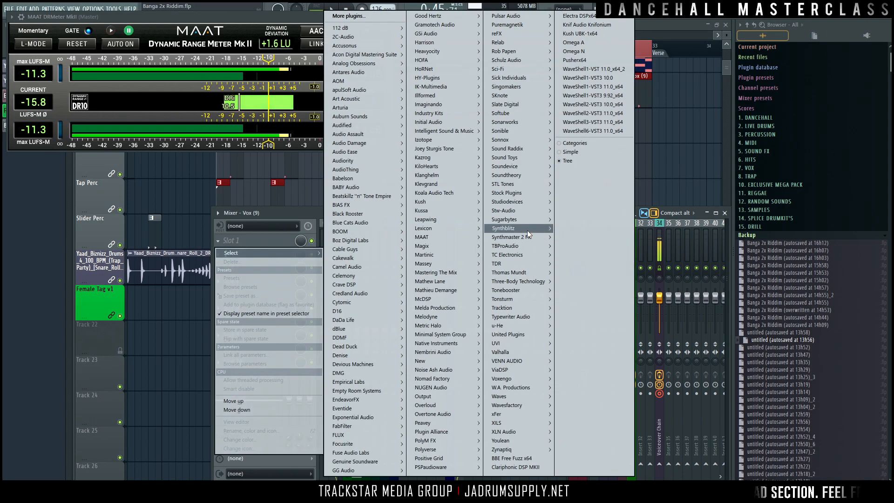
mouse_move(530, 193)
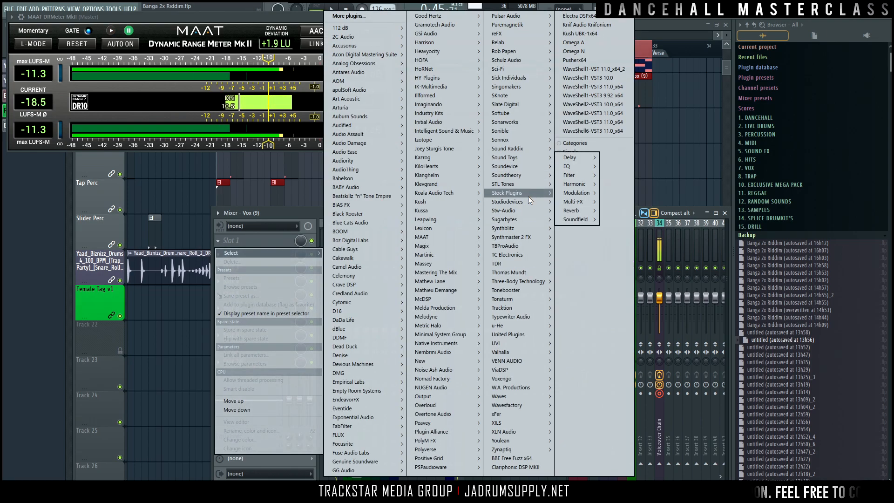
mouse_move(596, 210)
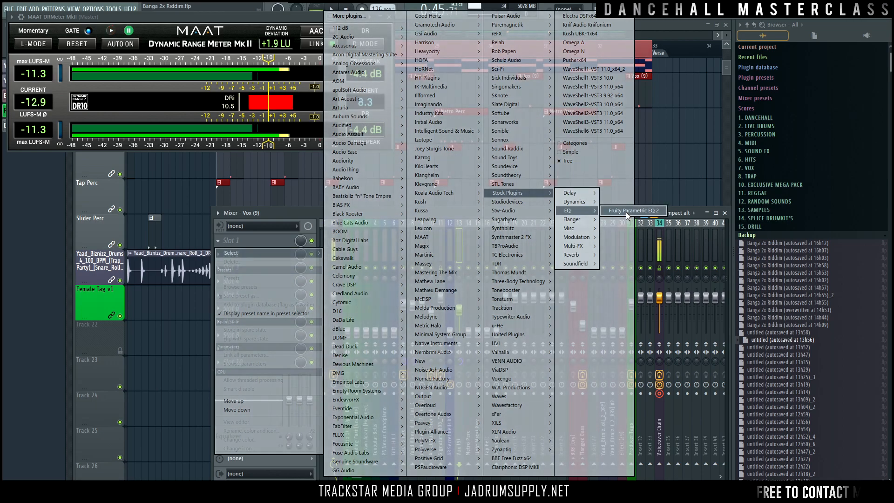
left_click(625, 211)
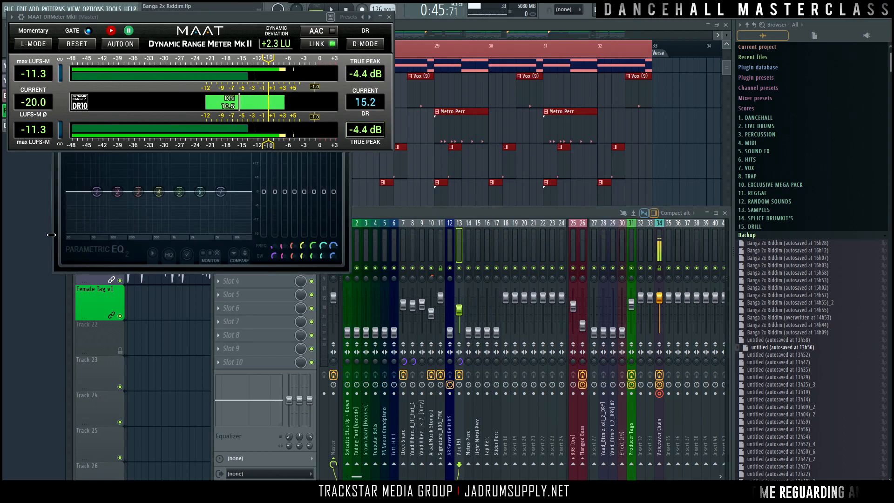
left_click_drag(55, 255, 90, 332)
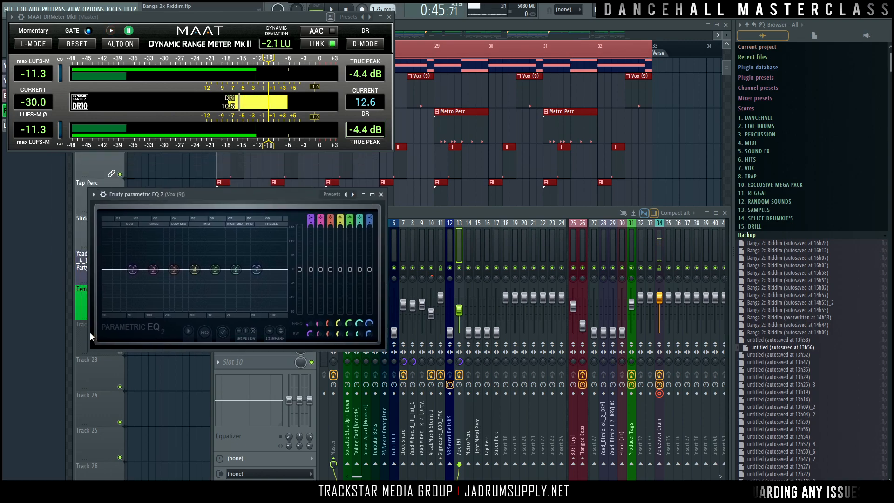
Load the Full Wave Filter preset in Vox (9)'s EQ, move its low cut up to the low mids, audition it and close the window.
left_click(350, 194)
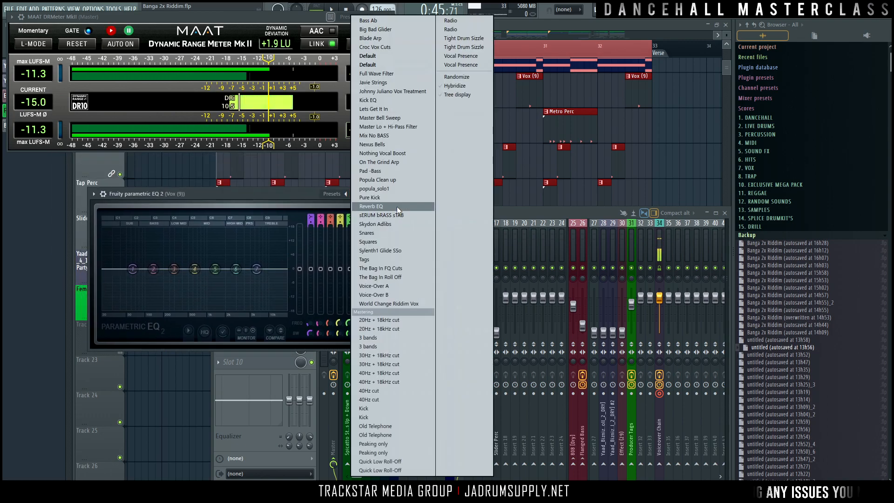
left_click(393, 75)
left_click_drag(103, 269, 179, 272)
key("space")
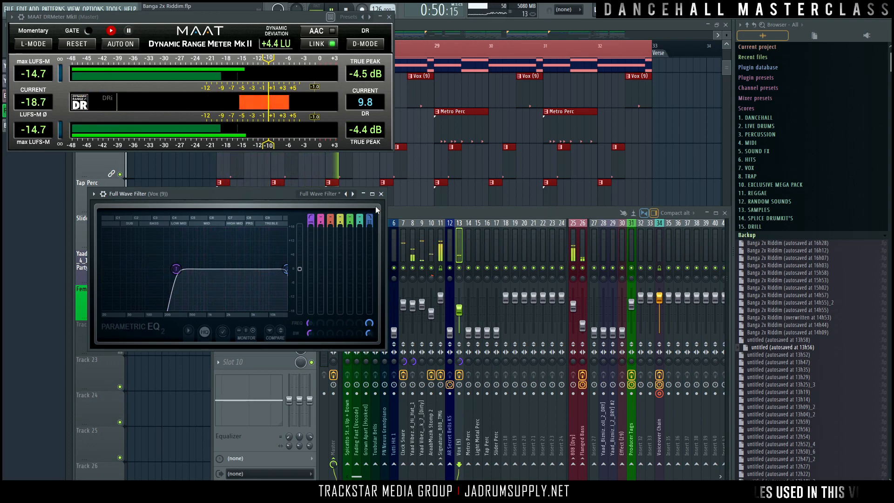
left_click(380, 193)
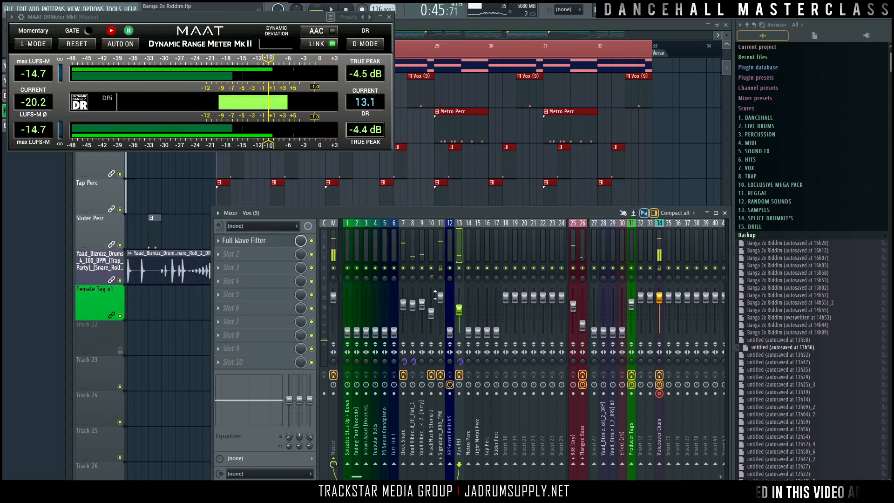
Raise the Metro Perc fader to just below Vox (9)'s level and touch up the Vox (9) fader against the playing mix.
left_click(470, 337)
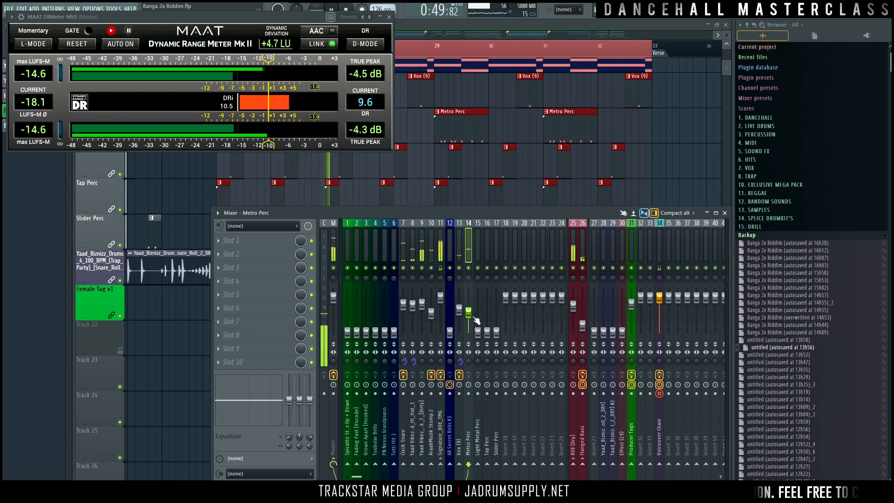
left_click(459, 310)
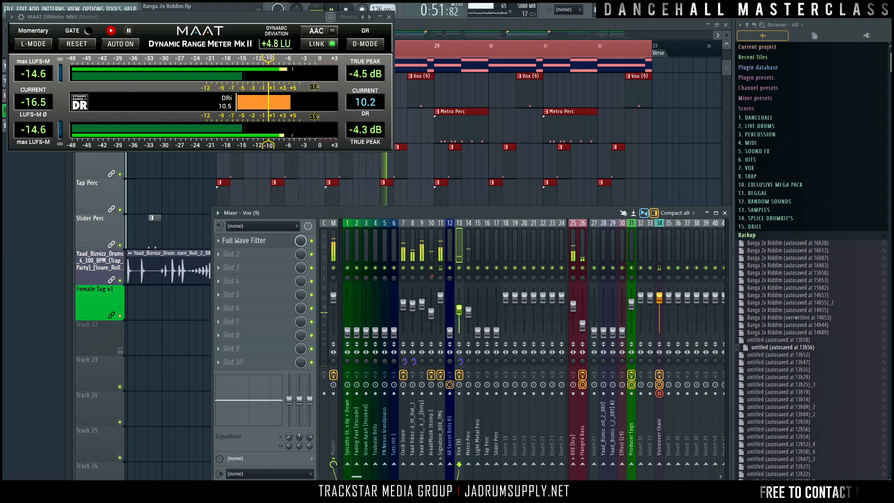
key("space")
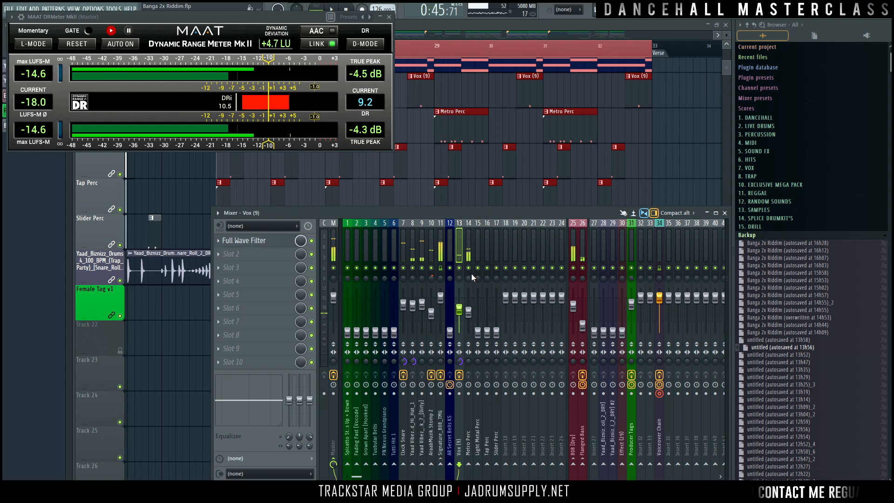
Solo Metro Perc, insert Fruity Parametric EQ 2 in its first effect slot and move the EQ window clear of the meter.
left_click(471, 273)
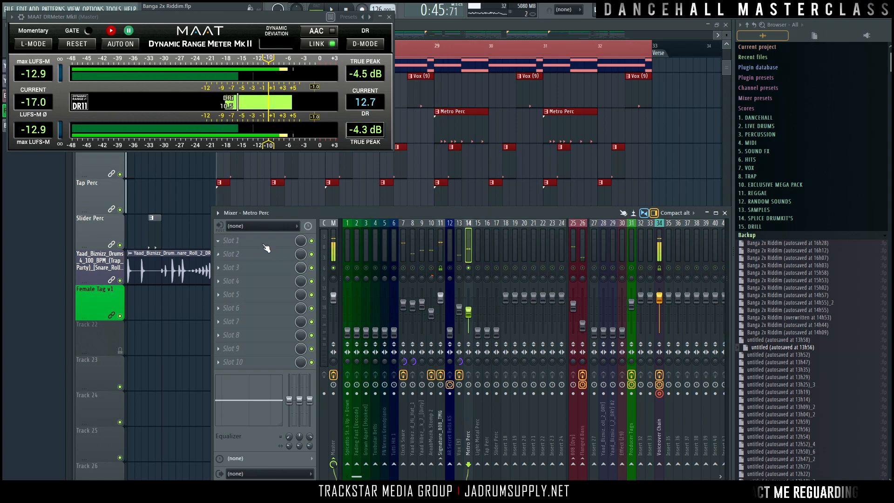
left_click(266, 248)
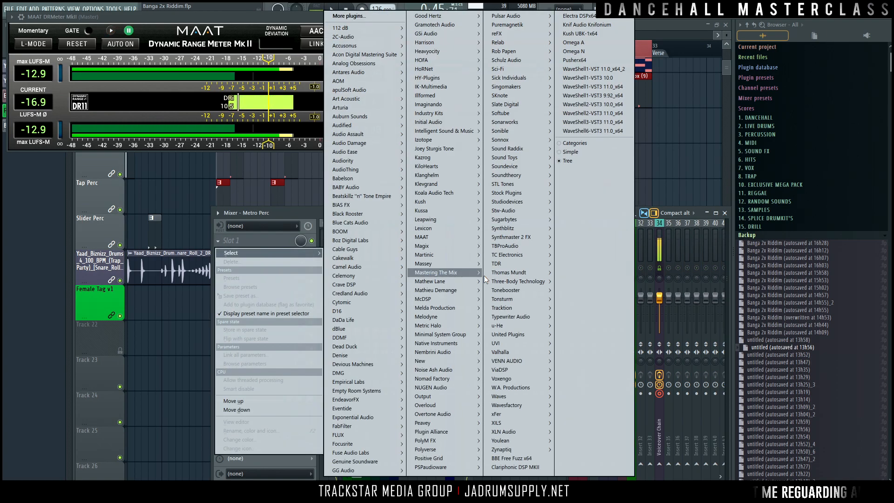
mouse_move(558, 196)
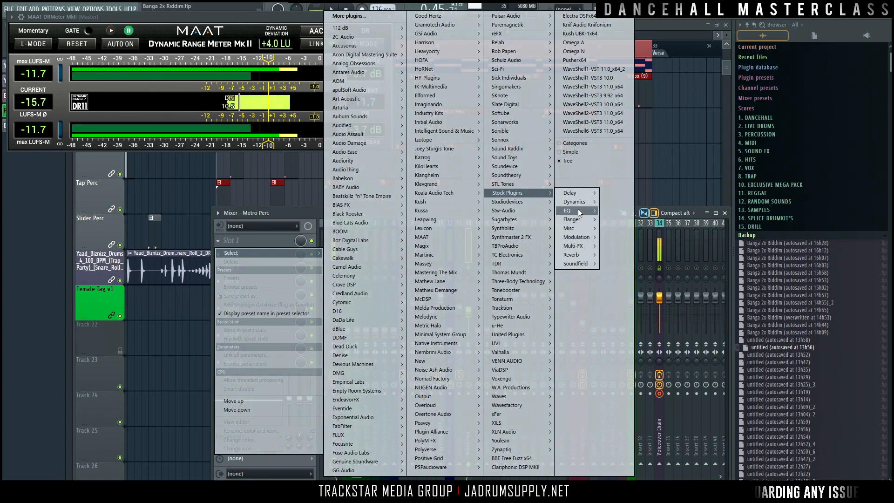
mouse_move(577, 209)
left_click(627, 211)
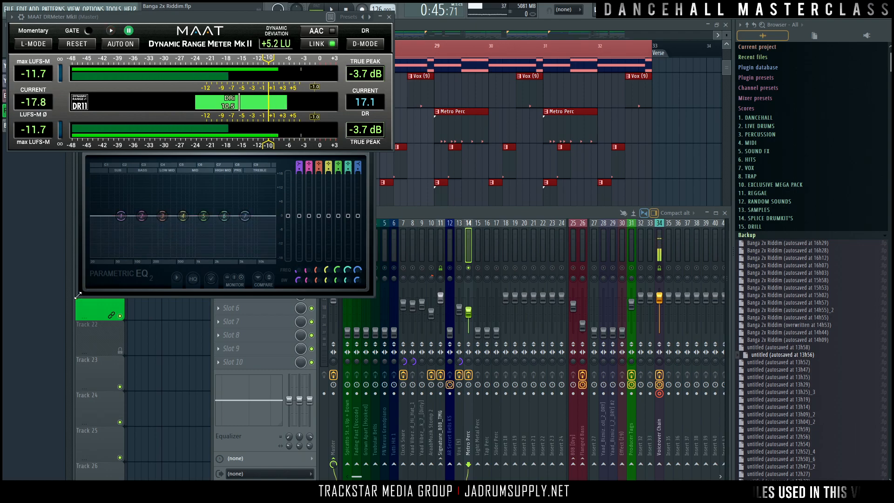
left_click_drag(80, 275, 309, 359)
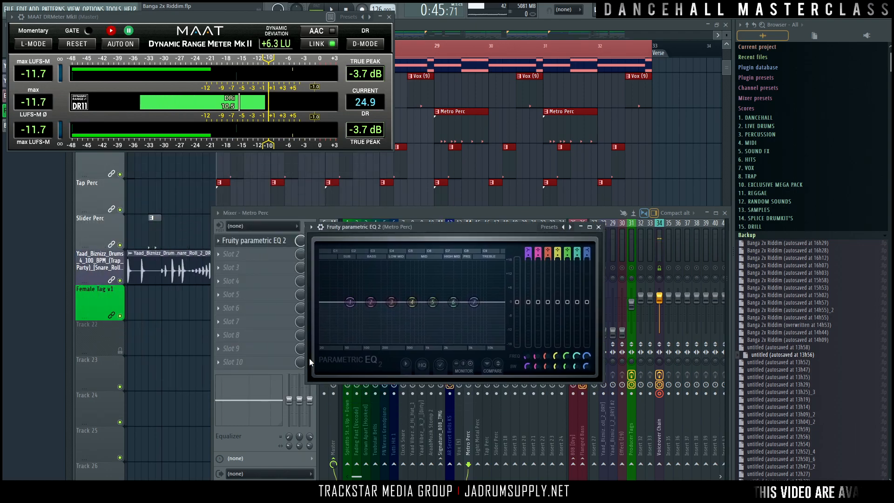
Load the Full Wave Filter preset in Metro Perc's EQ and move its low cut up to the low mids during playback.
left_click(570, 223)
left_click(614, 73)
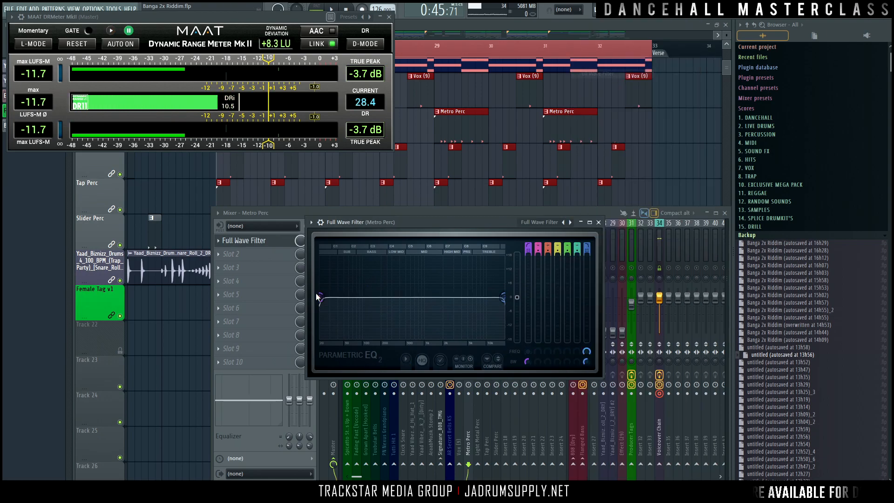
key("space")
left_click_drag(325, 298, 393, 297)
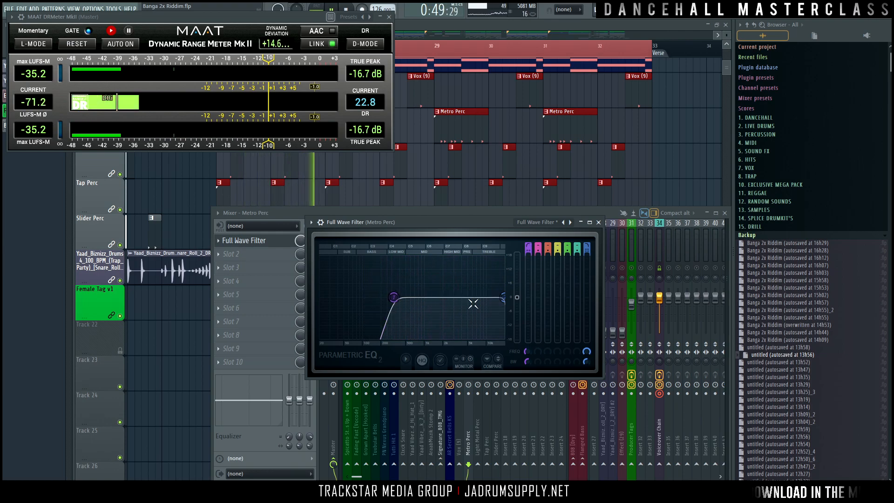
Close Metro Perc's EQ, return to the full mix, and raise the Light Metal Perc fader to about Metro Perc's level during playback.
left_click(599, 222)
key("space")
right_click(468, 270)
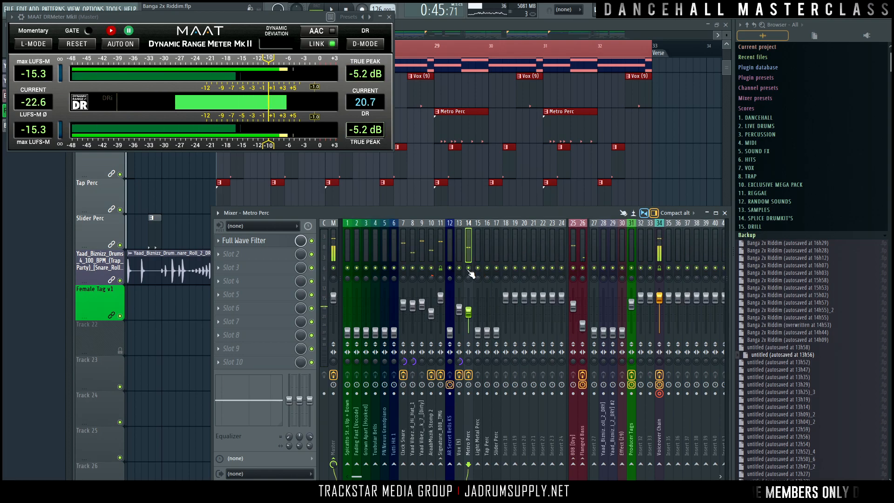
key("space")
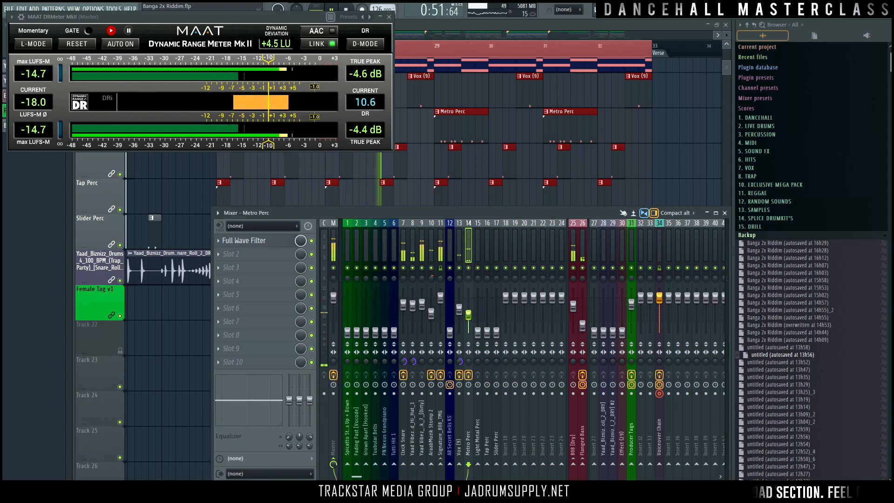
left_click(479, 331)
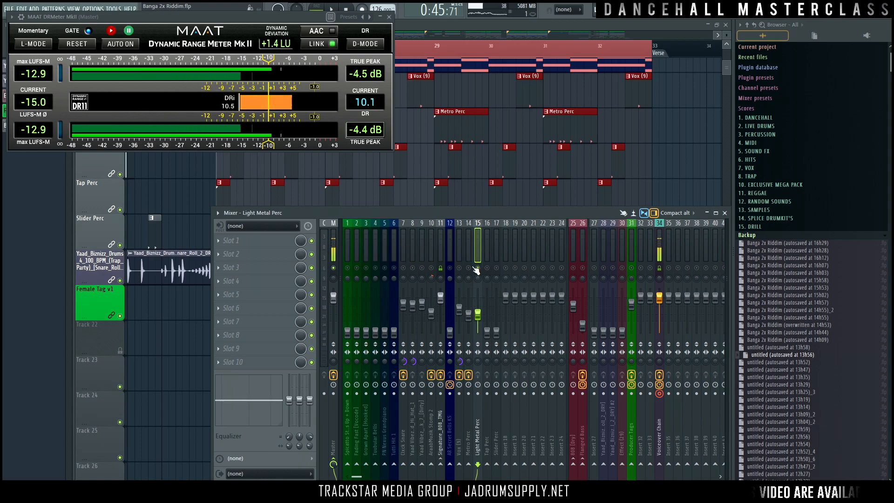
Insert Fruity Parametric EQ 2 in the first effect slot of the soloed Light Metal Perc and move the EQ window clear of the meter.
left_click(231, 240)
mouse_move(233, 253)
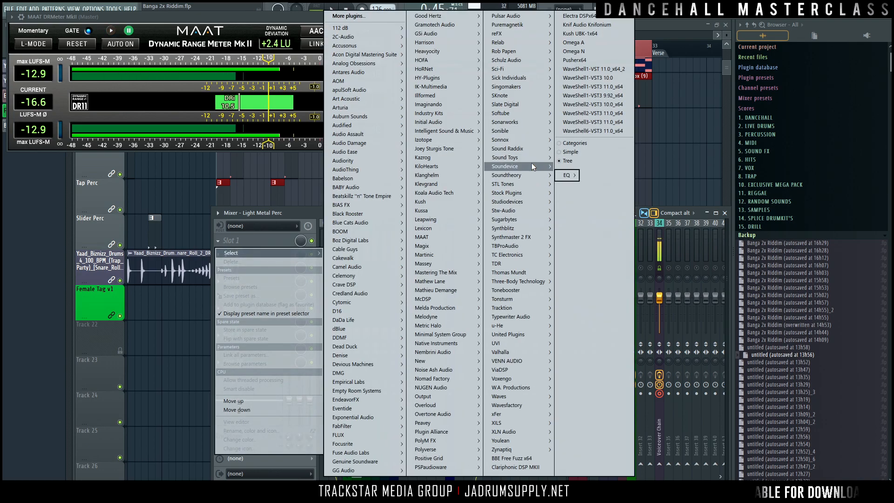
mouse_move(535, 191)
mouse_move(574, 208)
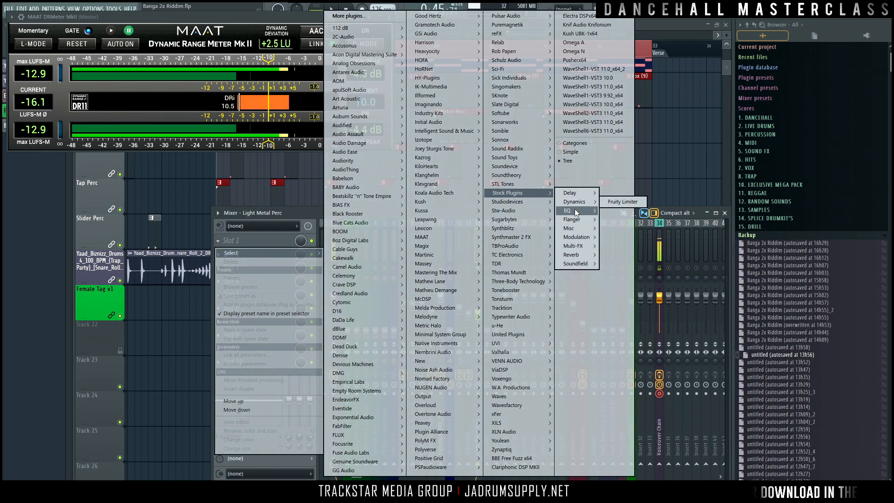
left_click(616, 210)
left_click_drag(234, 18, 234, 275)
left_click_drag(179, 69, 557, 165)
Set the MAAT DRMeter MkII plugin size to XS and park the meter window out of the way of the mixer and EQ.
left_click_drag(159, 278, 162, 102)
left_click(183, 126)
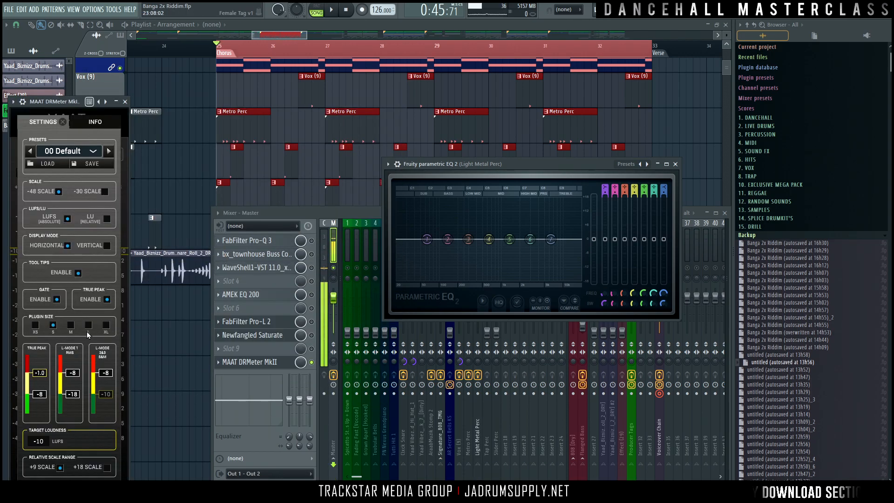
left_click(35, 325)
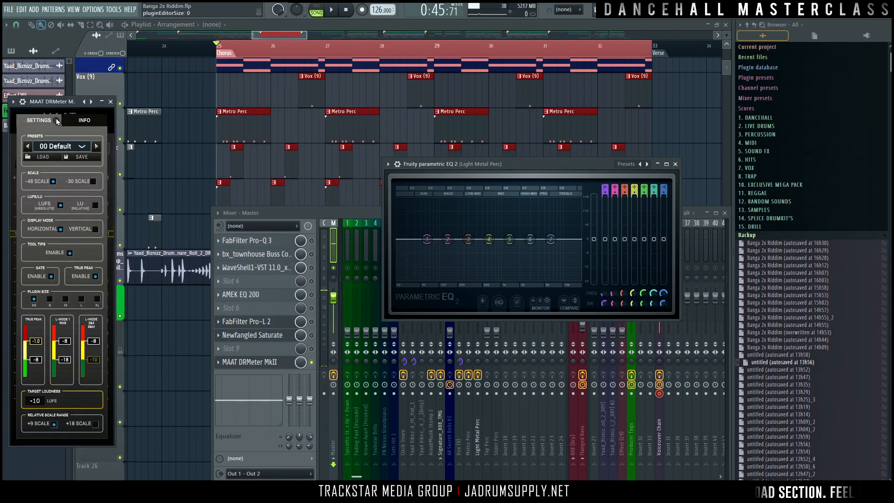
left_click(57, 121)
left_click_drag(76, 101, 69, 23)
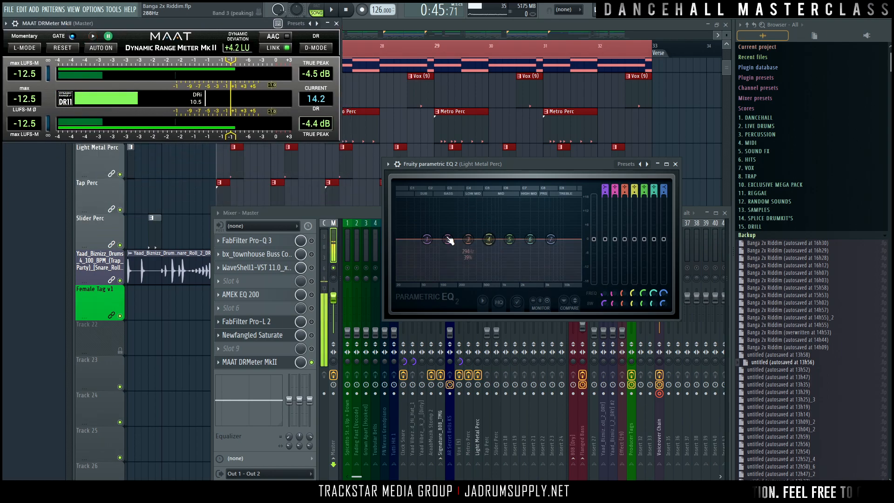
Load the Full Wave Filter preset in Light Metal Perc's EQ and move its low cut up into the mids during playback.
left_click(642, 168)
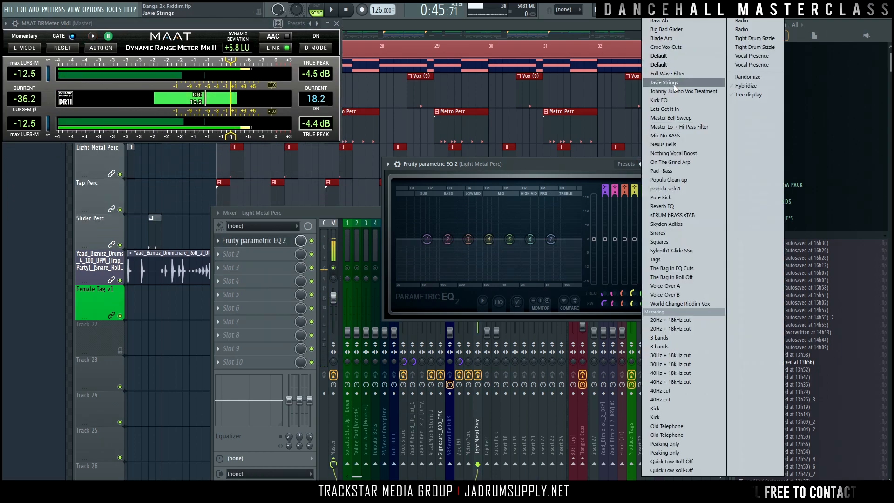
left_click(661, 73)
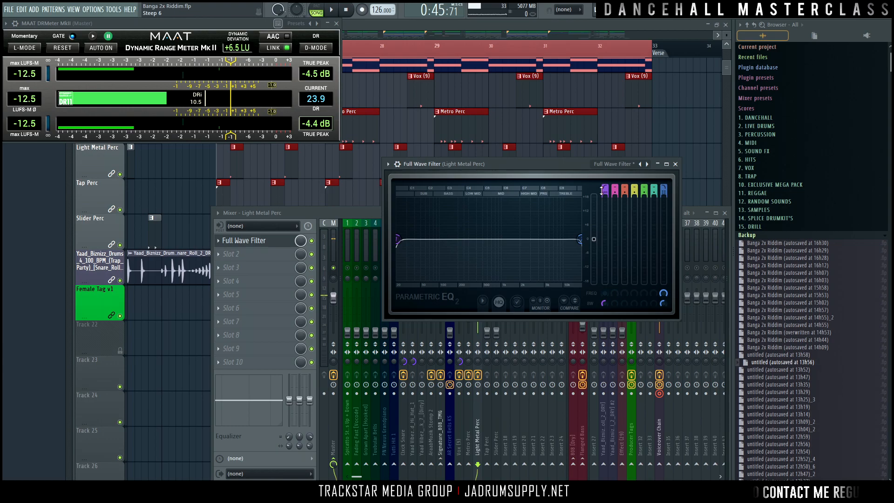
key("space")
left_click_drag(397, 239, 497, 239)
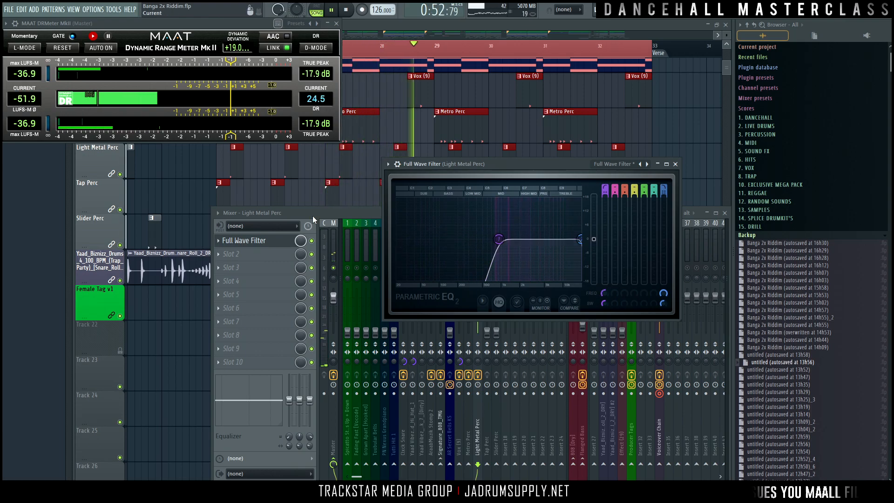
Bring the mixer forward and pan Light Metal Perc 13% left.
left_click(312, 215)
key("space")
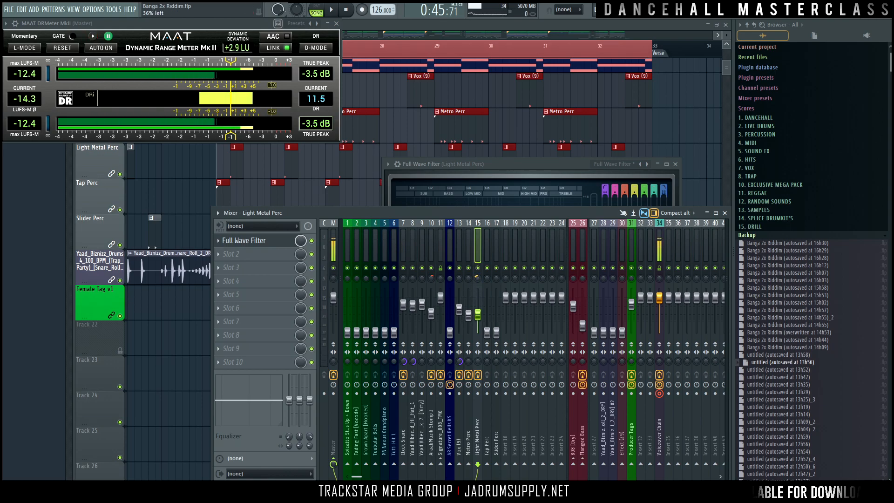
left_click_drag(477, 279, 477, 289)
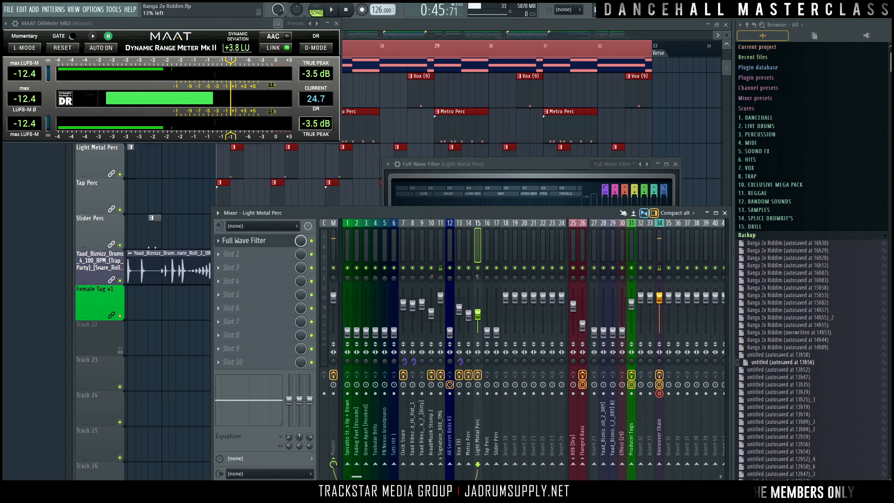
Play the full mix and raise the Tap Perc fader to about -10.1 dB.
key("space")
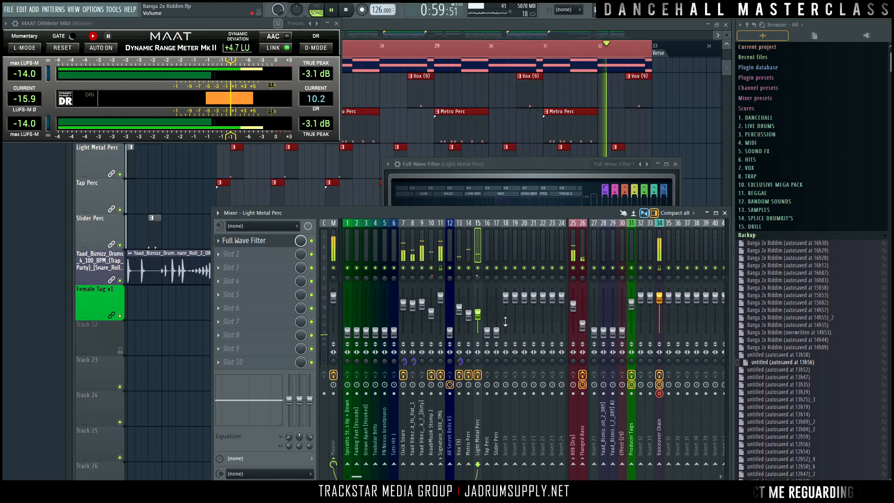
left_click_drag(487, 331, 487, 316)
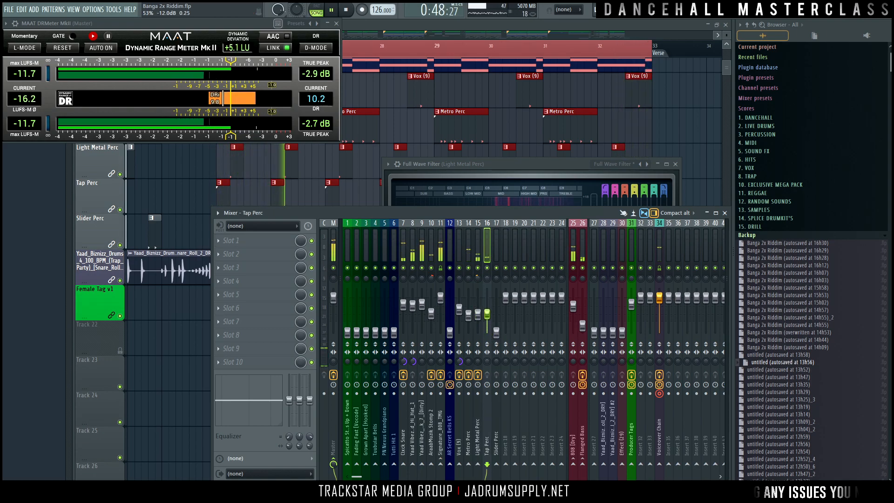
left_click_drag(487, 313, 487, 310)
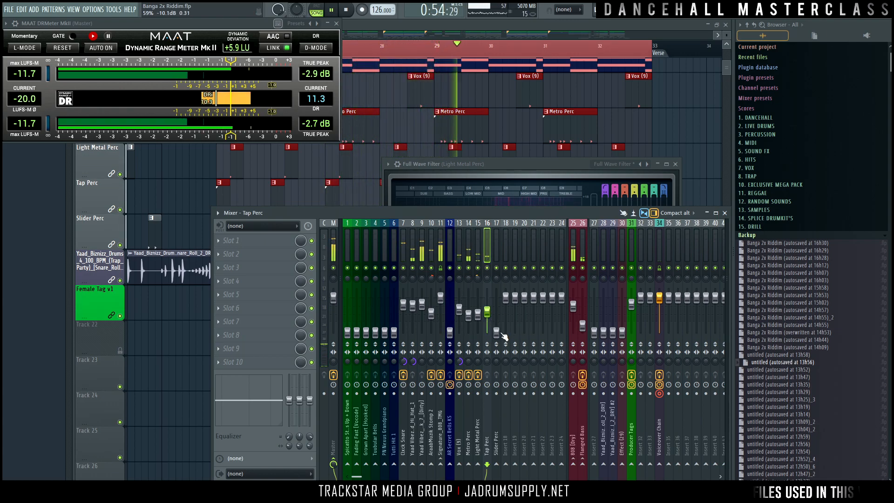
Solo Tap Perc and audition it on its own.
key("space")
right_click(486, 268)
key("space")
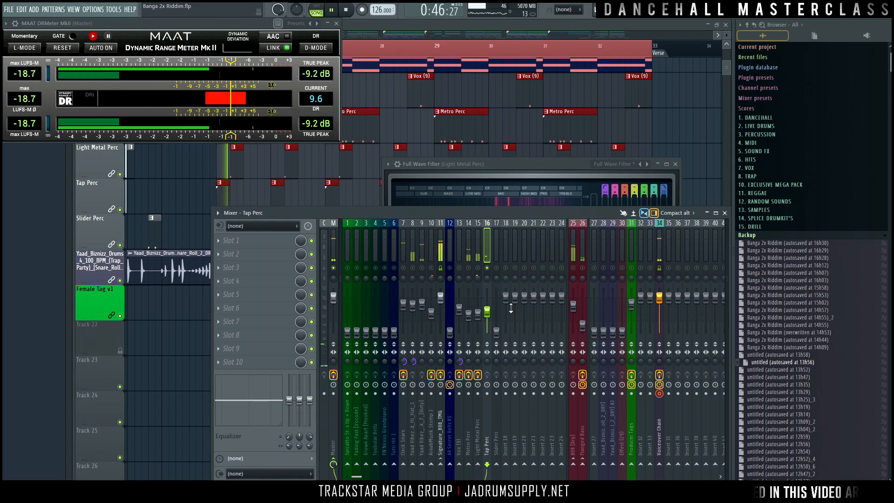
key("space")
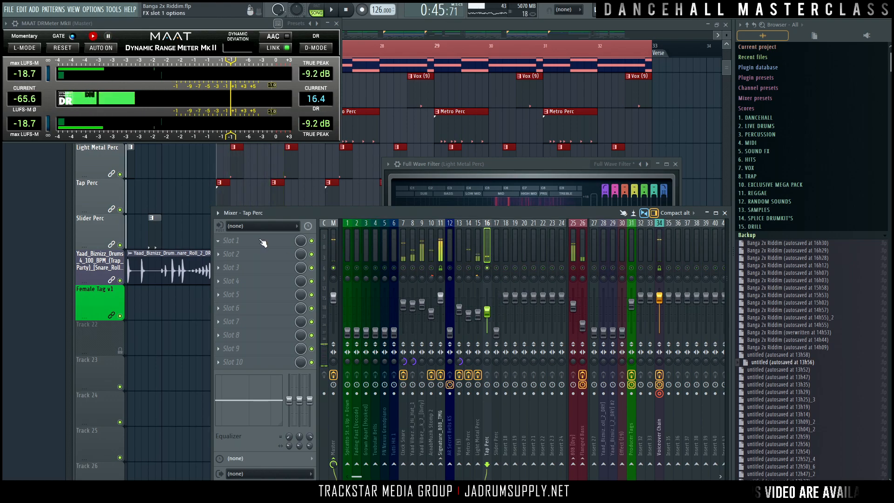
Insert Fruity Parametric EQ 2 in Tap Perc's first effect slot and move its window clear of the meter.
left_click(233, 240)
mouse_move(242, 252)
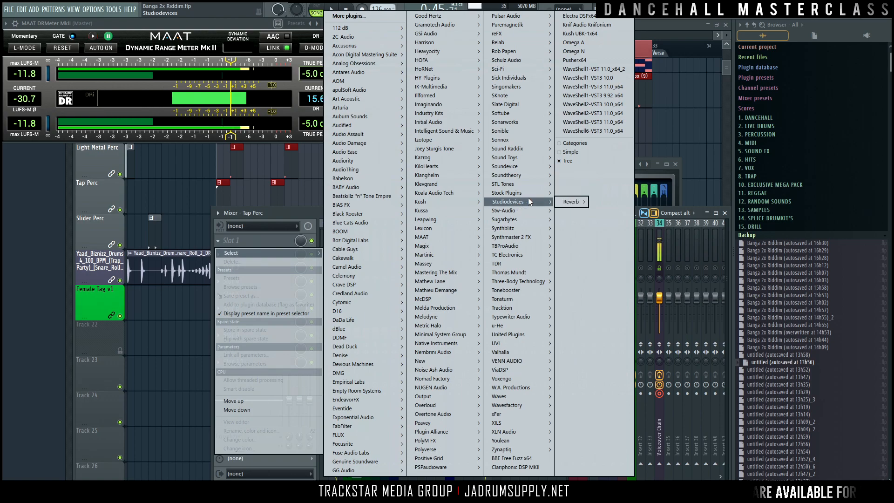
mouse_move(519, 193)
mouse_move(579, 209)
left_click(626, 213)
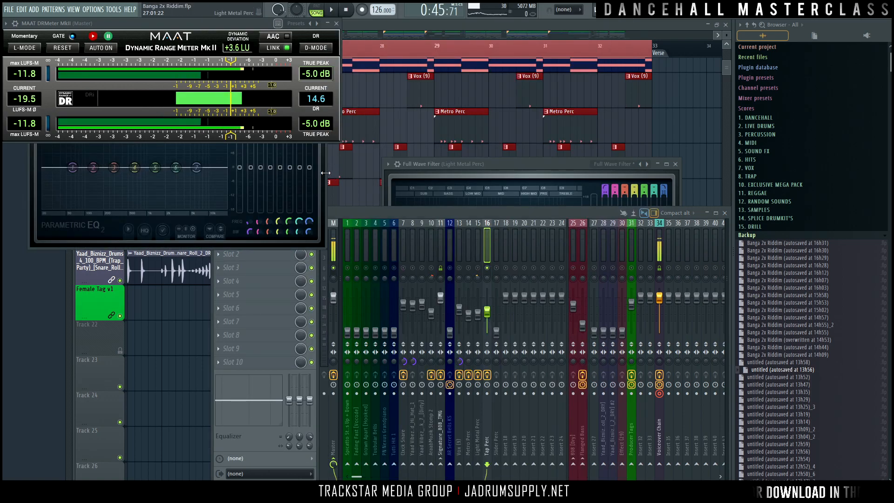
left_click_drag(325, 172, 650, 123)
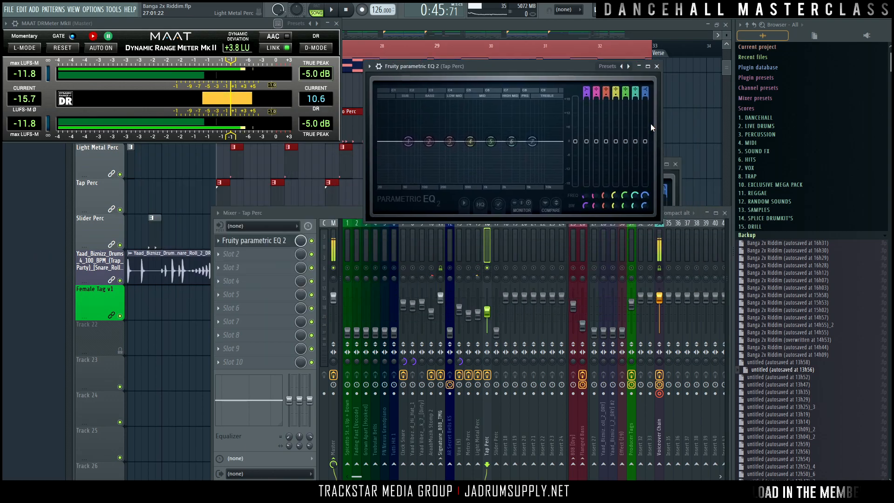
Load the Full Wave Filter preset in Tap Perc's EQ, nudge its low cut point and audition the soloed track.
left_click(628, 67)
left_click(647, 76)
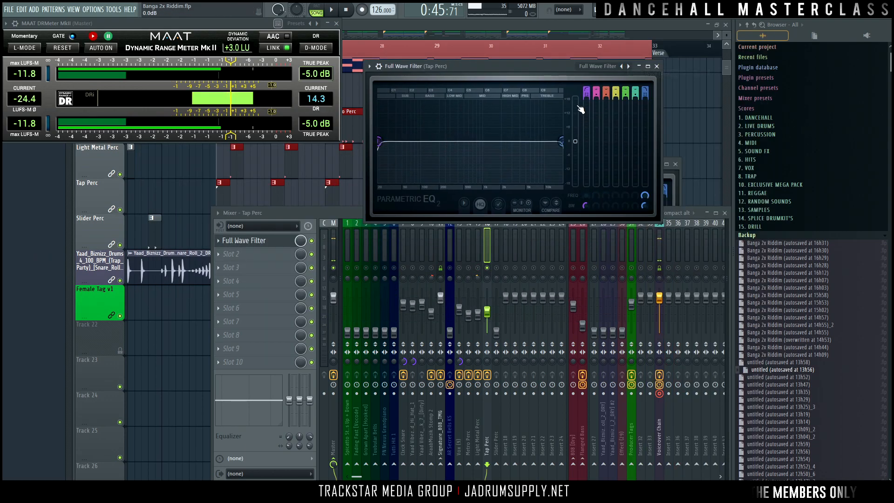
mouse_move(380, 141)
left_mouse_down()
mouse_move(456, 141)
mouse_move(378, 141)
left_mouse_up()
key("space")
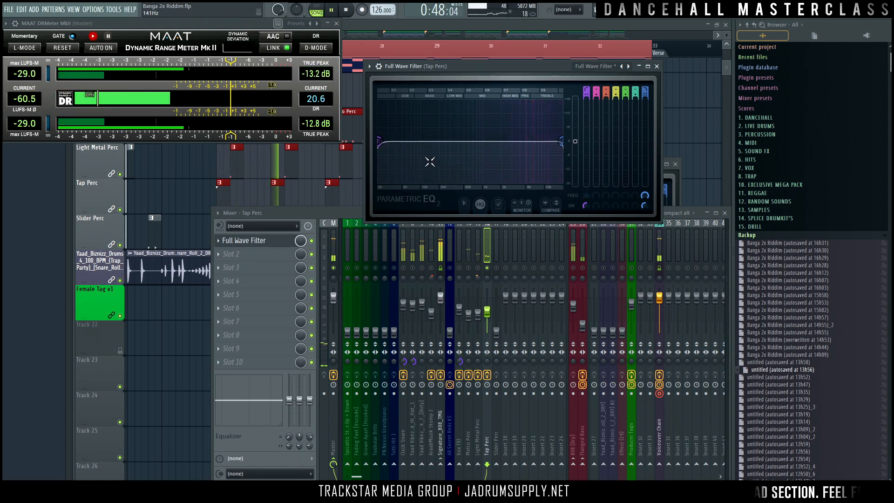
key("space")
Maximize Tap Perc's EQ window and play the soloed track in short passes to examine its low-frequency content.
left_click(647, 66)
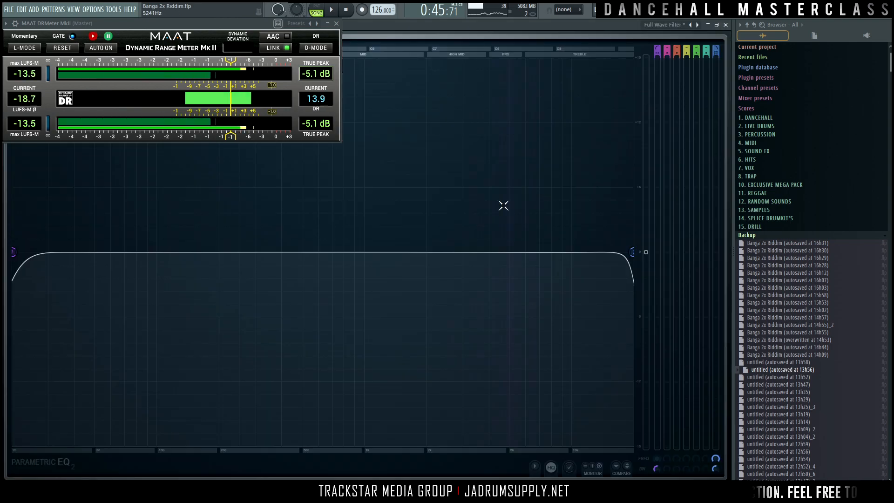
key("space")
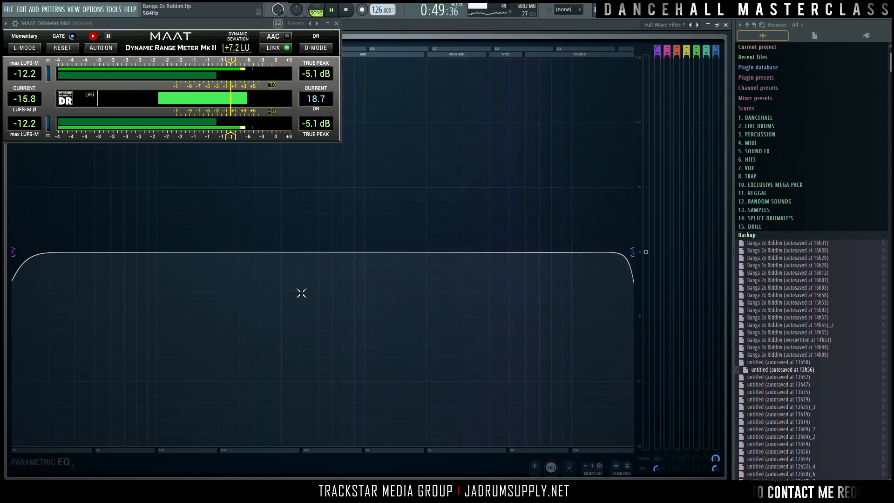
key("space")
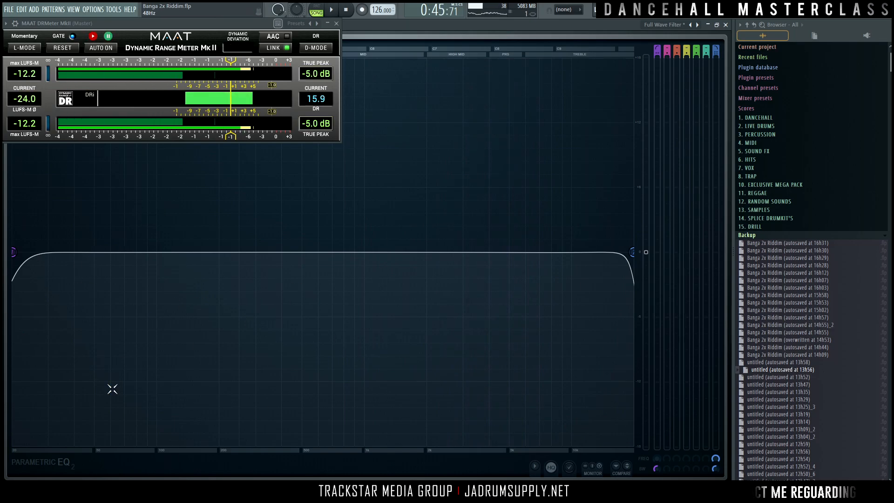
key("space")
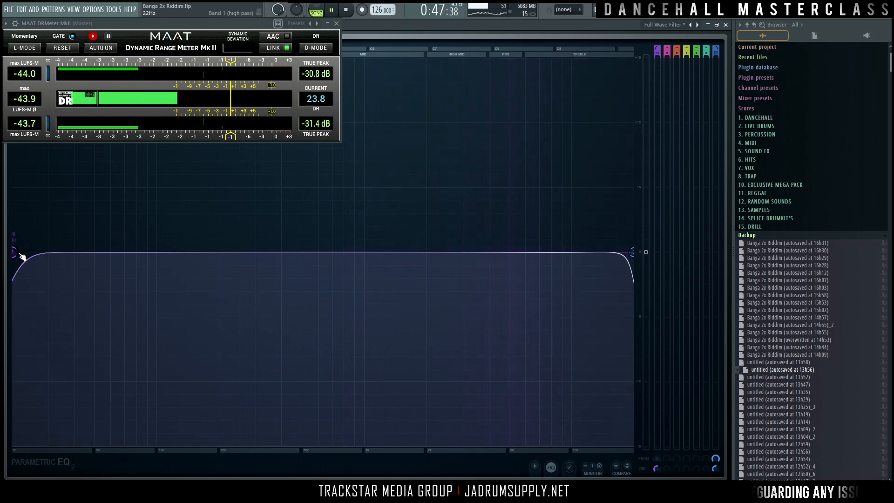
key("space")
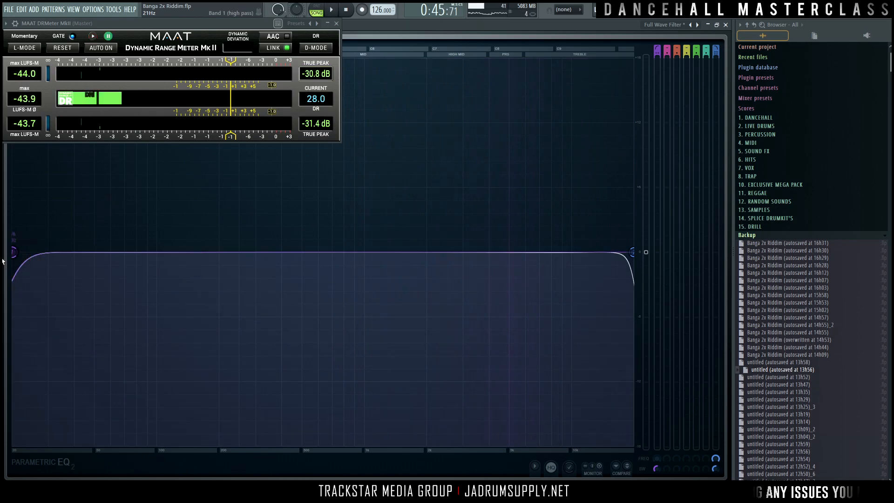
Move Tap Perc's low cut up into the mids, audition it and restore the EQ window to its normal size.
left_click_drag(13, 252, 389, 252)
key("space")
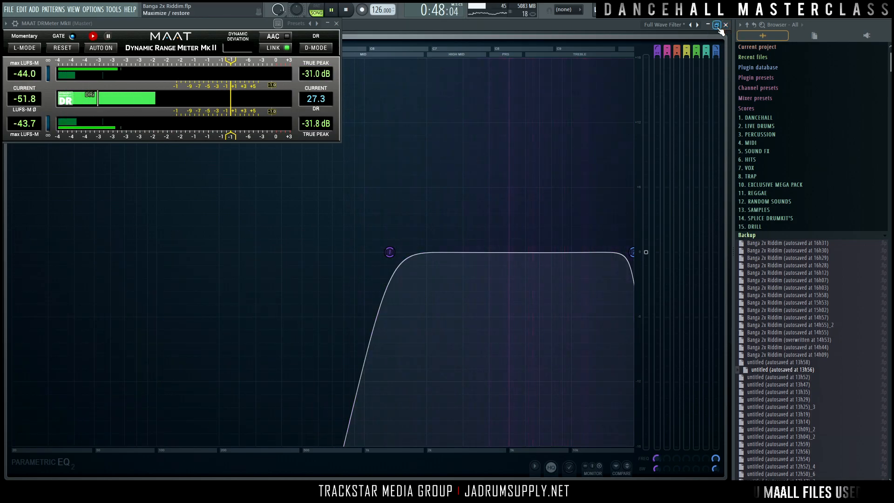
left_click(717, 25)
key("space")
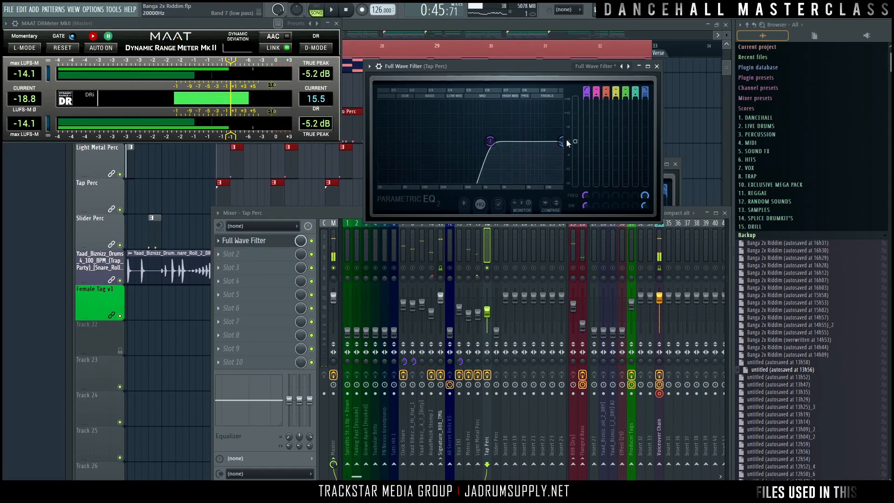
Unsolo Tap Perc and replay the full mix to check the filtered track's level on the mixer meters.
right_click(487, 267)
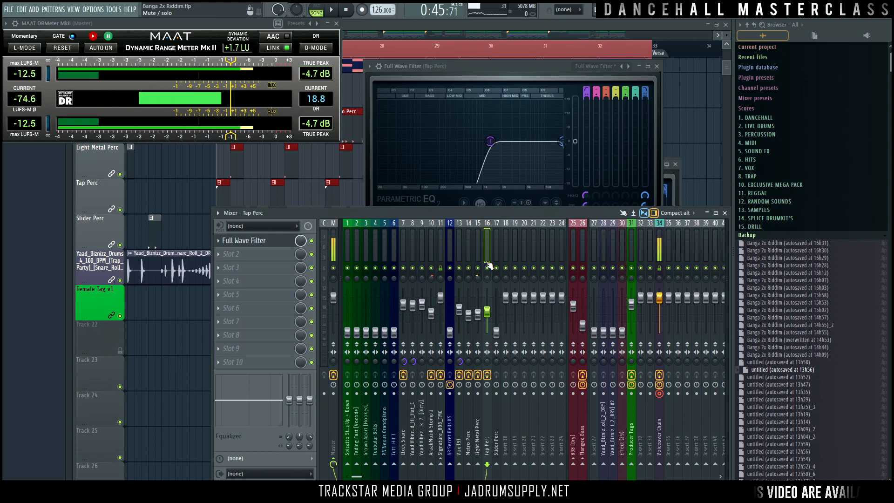
key("space")
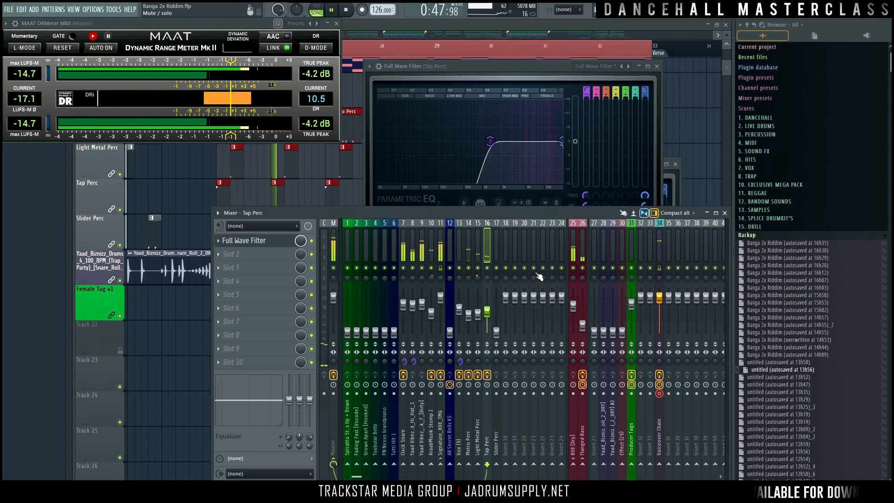
key("space")
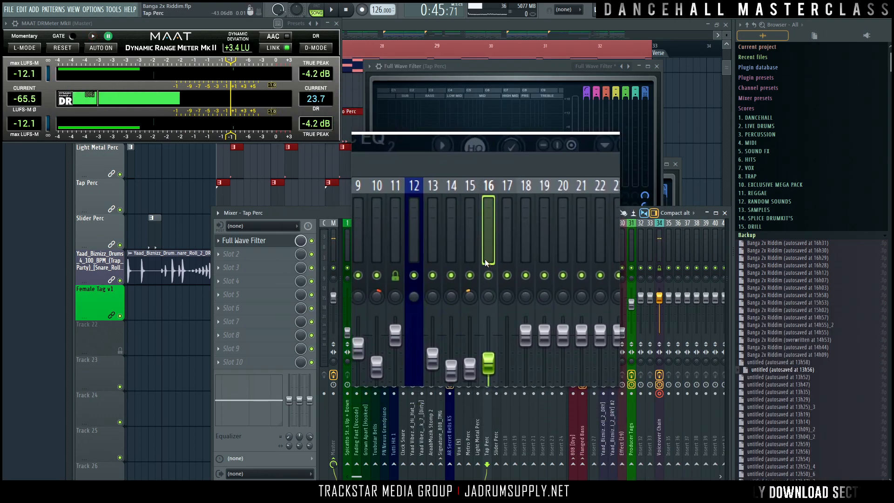
key("space")
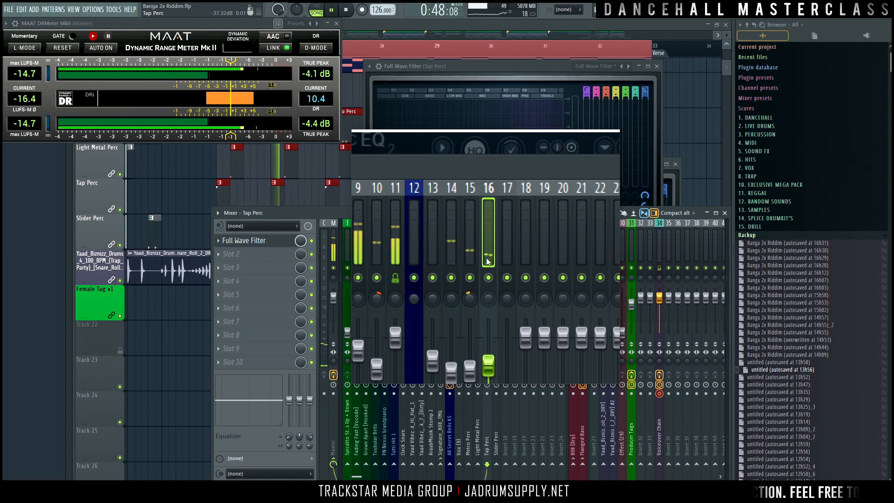
key("space")
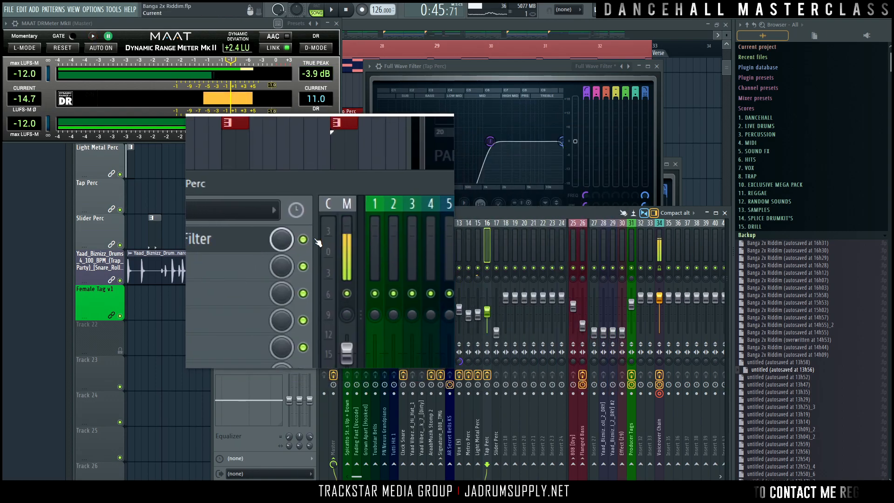
Bypass Tap Perc's EQ, play the mix, re-enable it and replay to compare the track's meter levels.
left_click(315, 242)
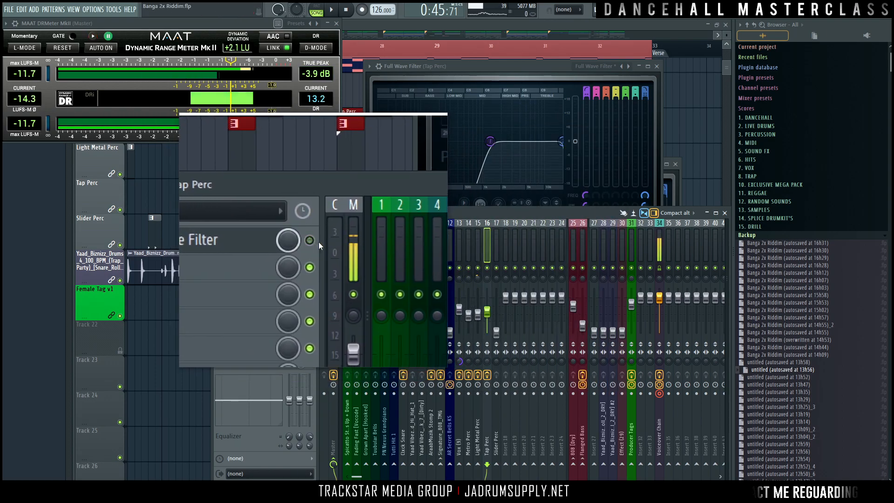
key("space")
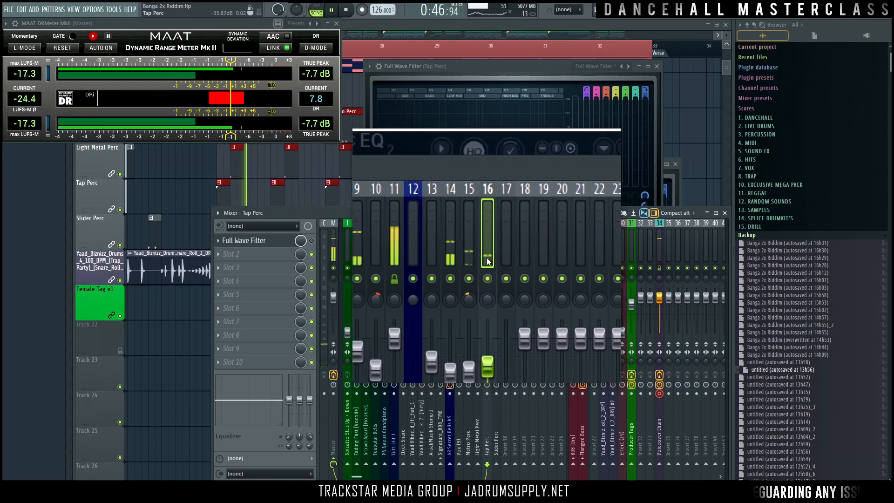
key("space")
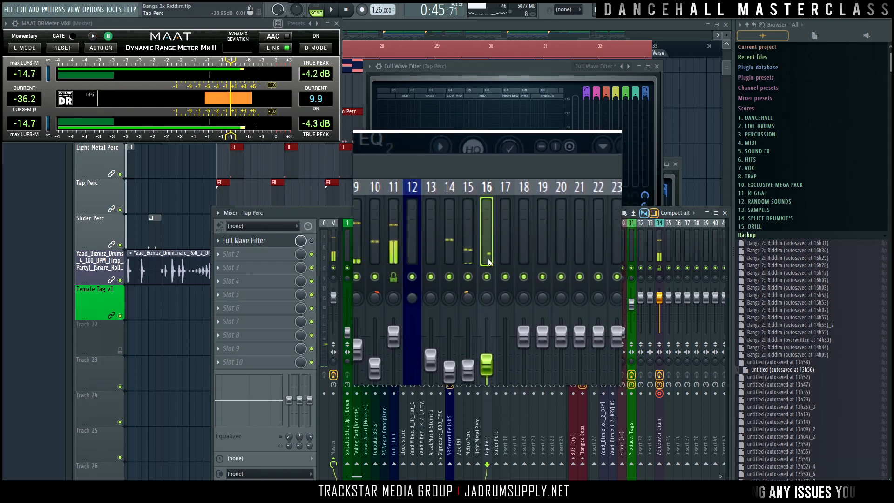
left_click(311, 241)
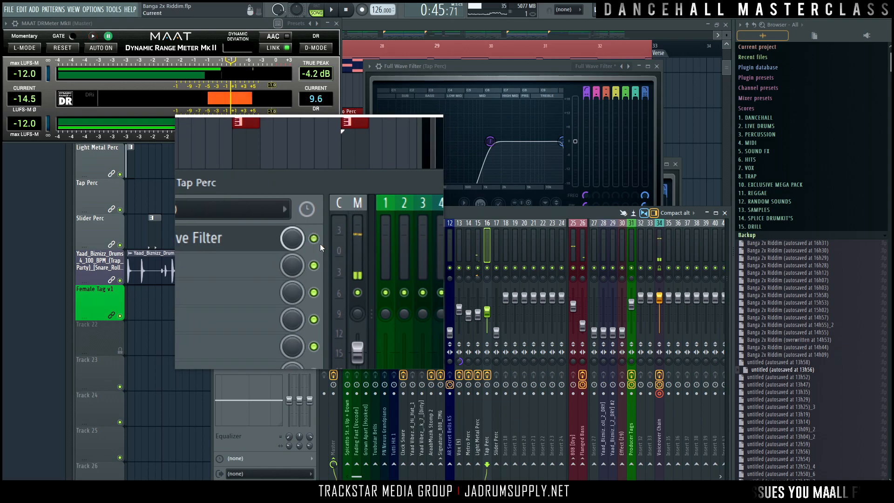
key("space")
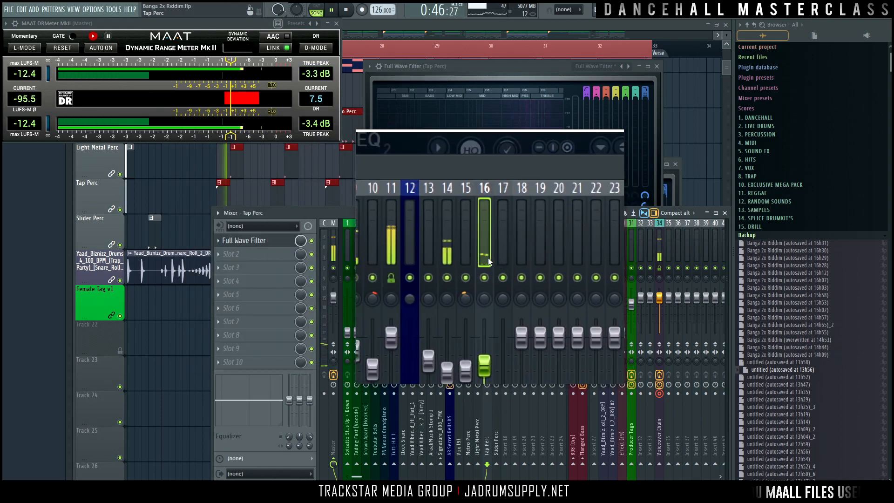
key("space")
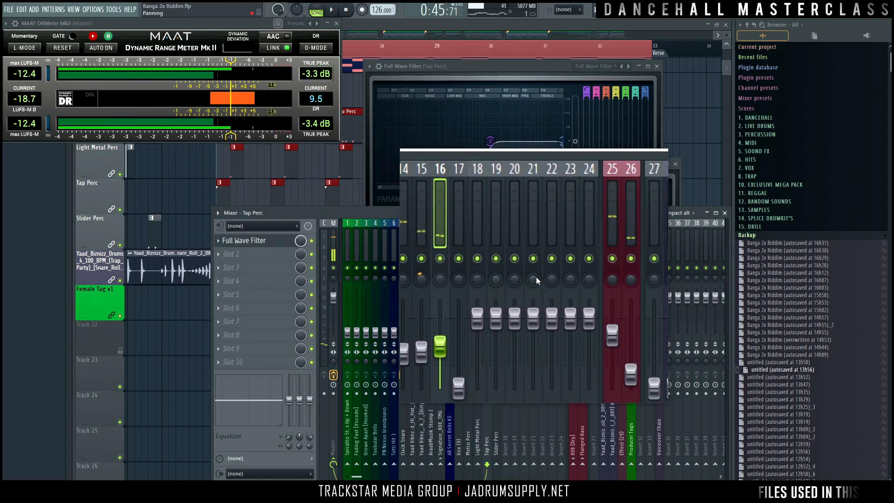
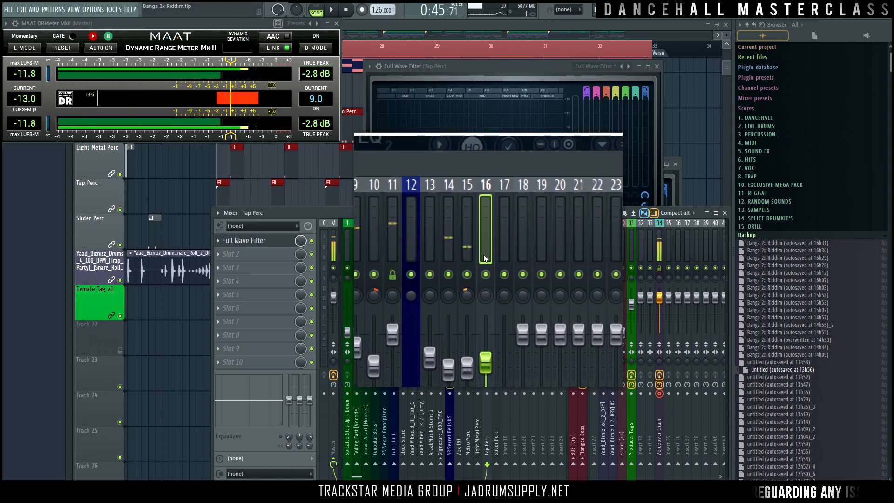
Pan Tap Perc slightly off centre while the full mix plays, and stop playback.
key("space")
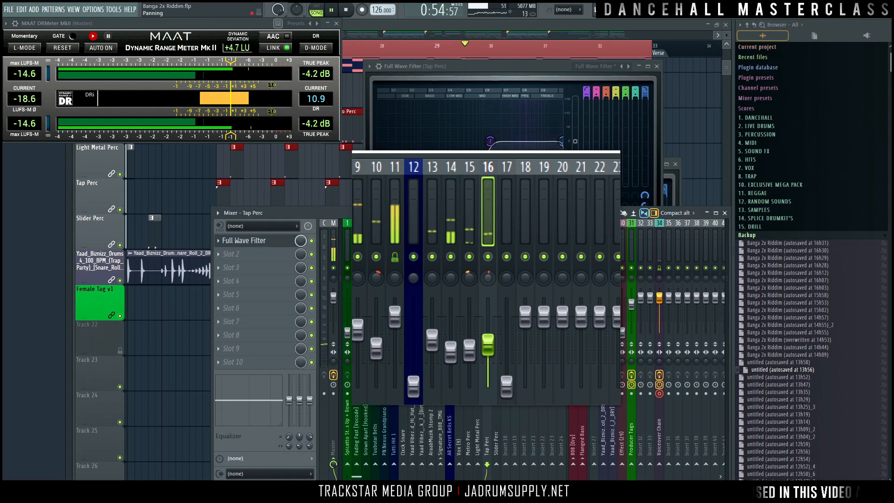
left_click(486, 279)
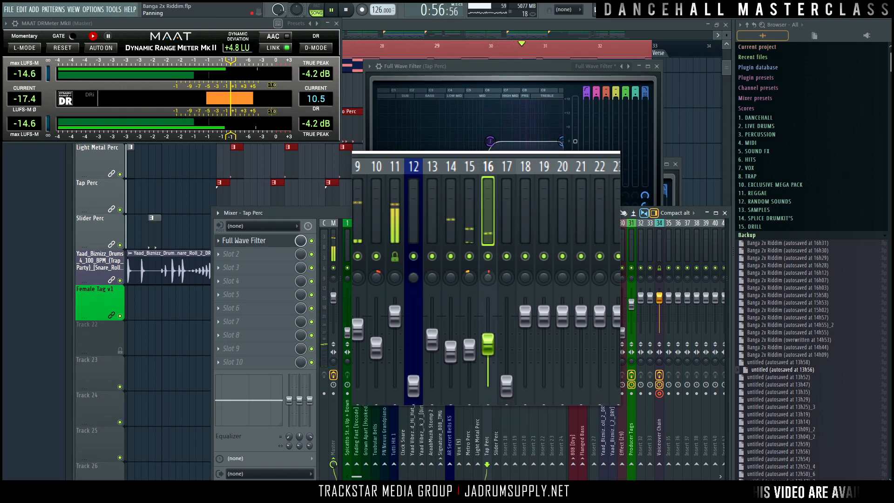
left_click(486, 280)
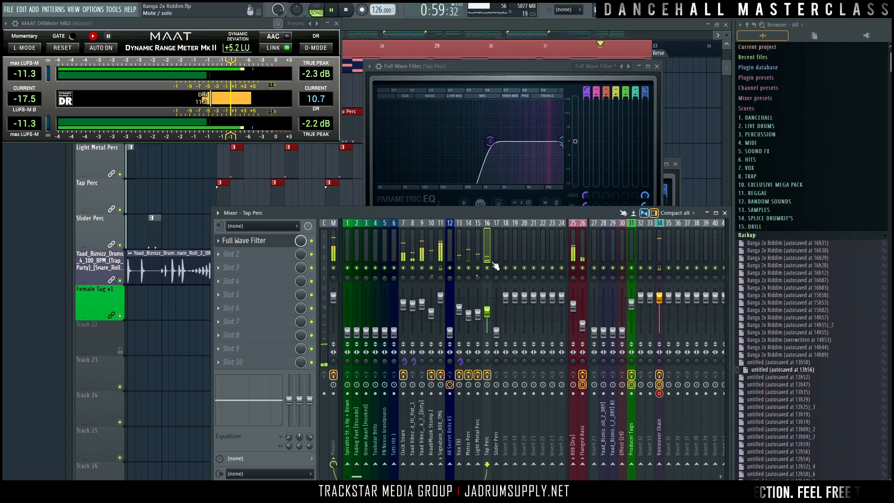
key("space")
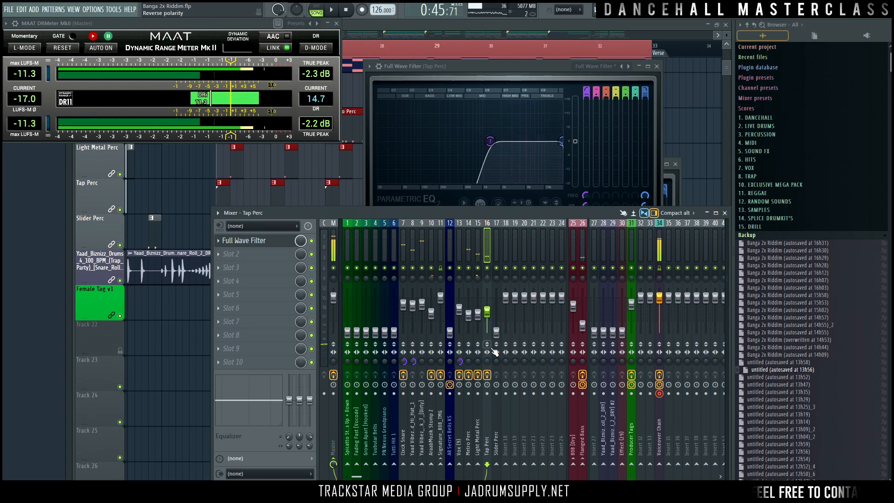
Raise Slider Perc's fader to near 0 dB during playback and briefly solo the track to check it.
left_click(497, 328)
key("space")
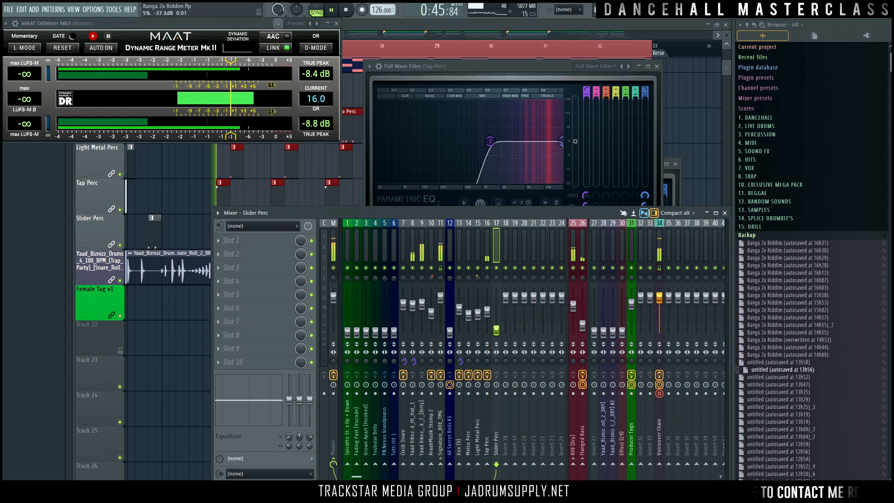
left_click_drag(496, 318, 496, 297)
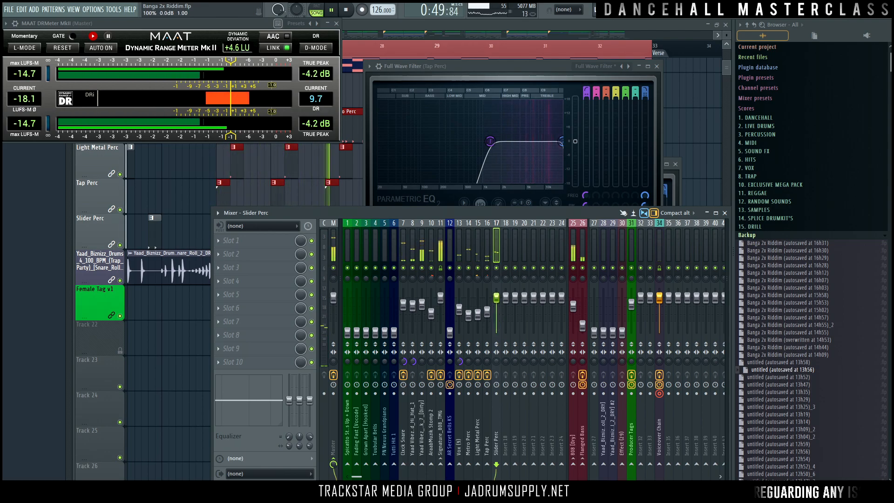
right_click(497, 268)
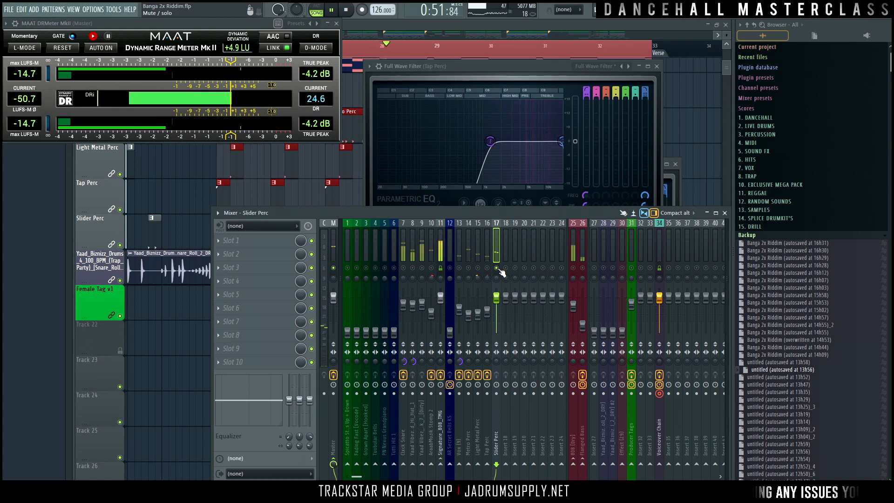
right_click(496, 269)
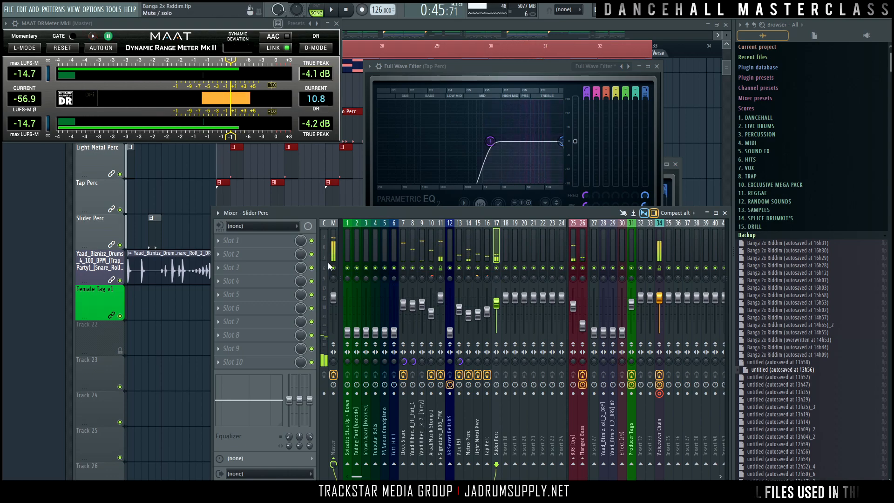
Add Fruity parametric EQ 2 to Slider Perc's first effect slot and load the Full Wave Filter preset.
left_click(231, 240)
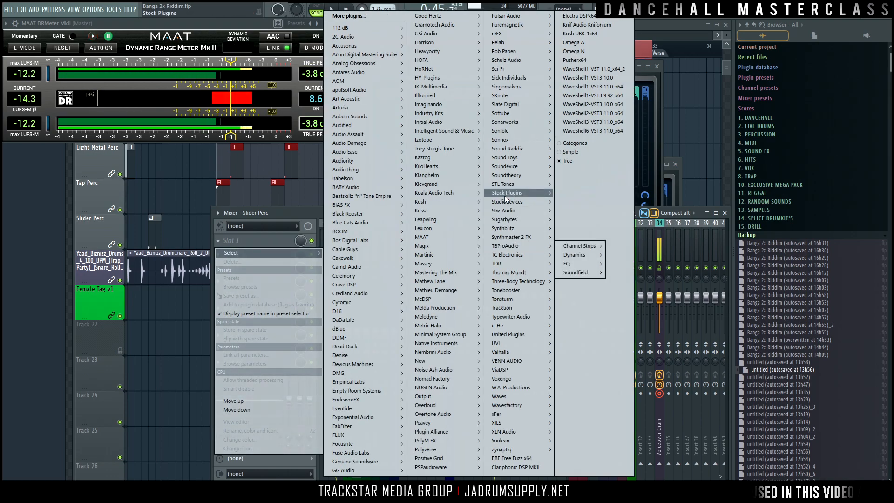
left_click(626, 200)
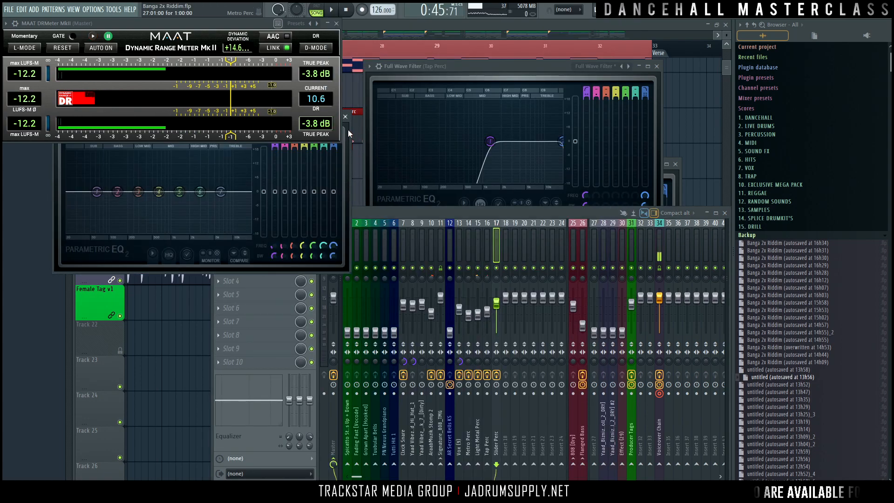
left_click_drag(348, 130, 680, 192)
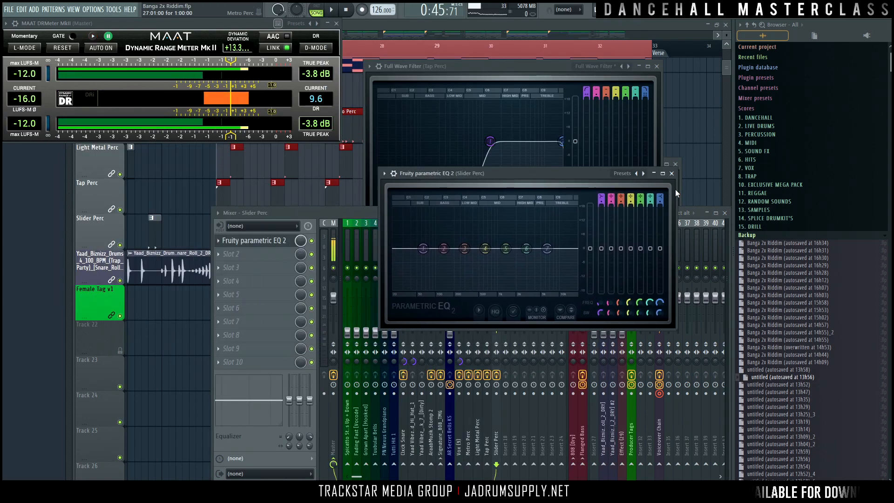
left_click(644, 174)
left_click(663, 76)
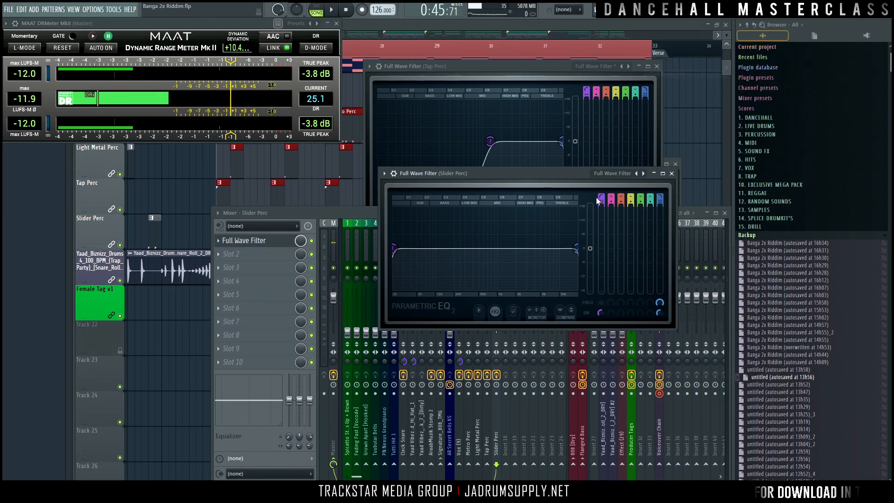
Move Slider Perc's low cut up to the low end of the mids and steepen its slope while the mix plays.
left_click_drag(601, 200, 601, 210)
key("space")
left_click_drag(396, 251, 476, 248)
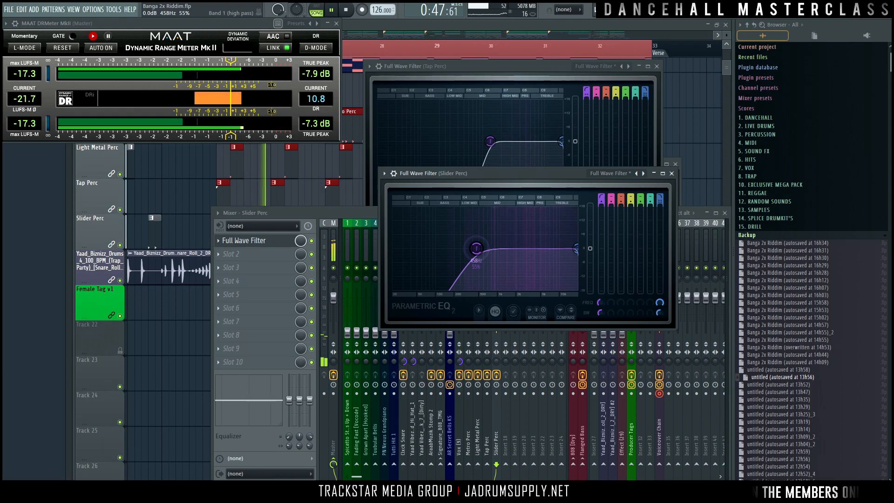
left_click_drag(601, 200, 601, 191)
left_click_drag(475, 248, 471, 249)
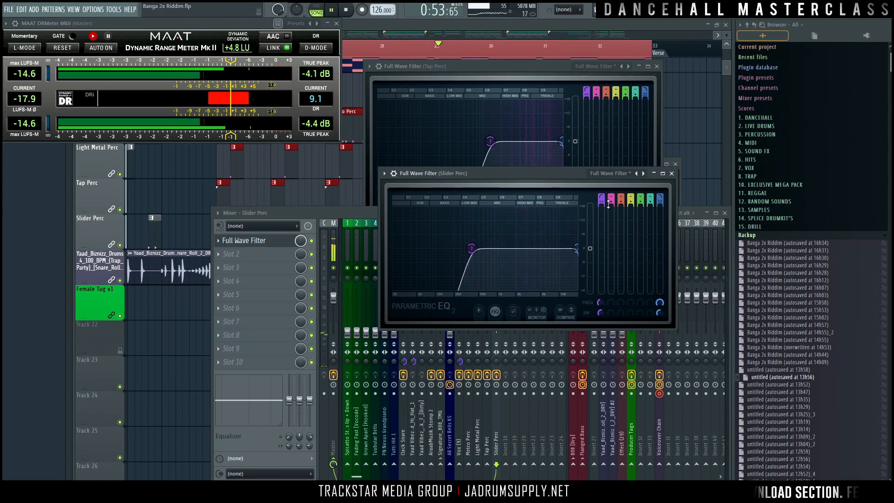
Boost Slider Perc with a peaking band of 2.4 dB at about 1237 Hz, close its EQ and stop playback.
left_click_drag(444, 248, 503, 243)
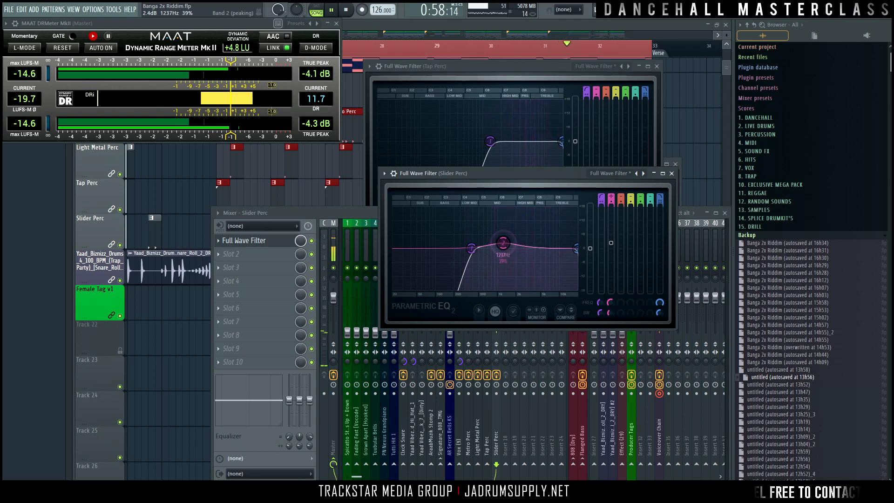
left_click(672, 174)
key("space")
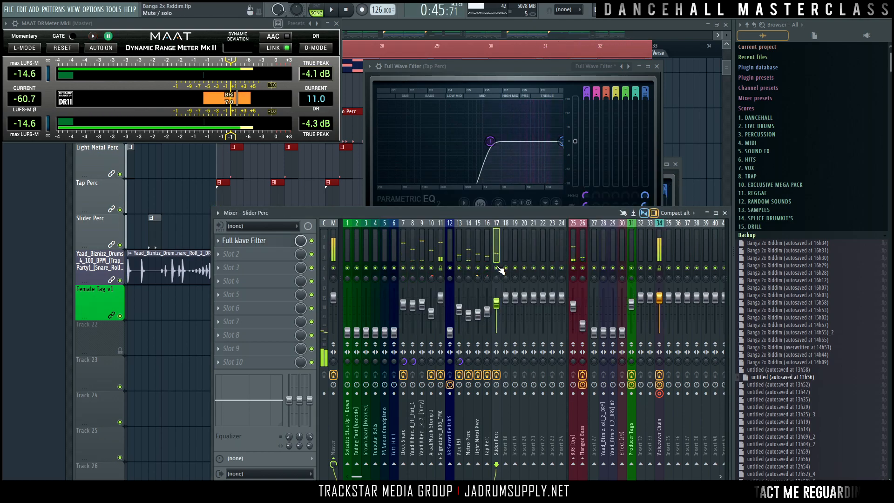
Replay the mix and pan Slider Perc slightly off centre on its mixer track.
key("space")
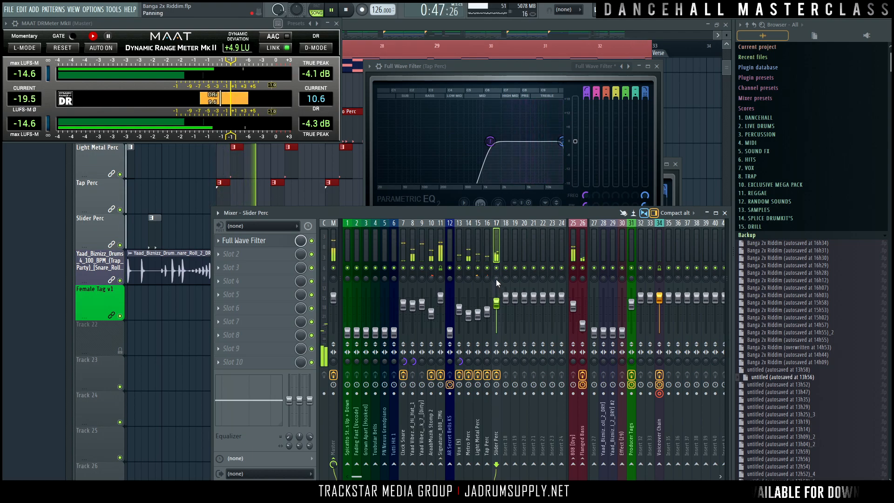
left_click_drag(497, 280, 496, 297)
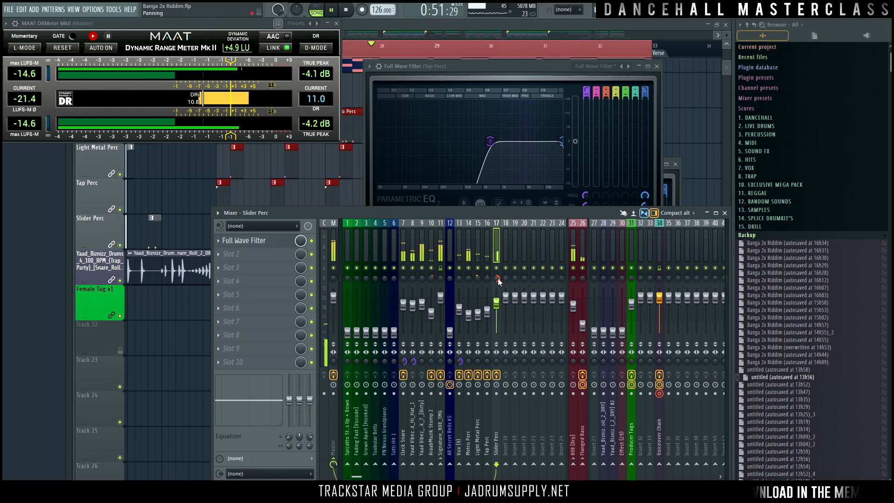
left_click_drag(498, 279, 496, 277)
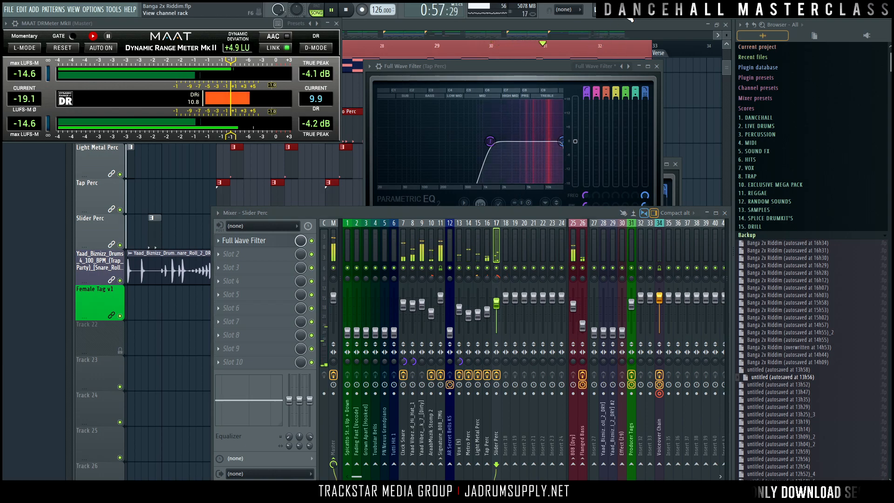
Bring the playlist forward and look through the arranged tracks down to Slider Perc during playback.
left_click(702, 111)
scroll(576, 162, "up", 8)
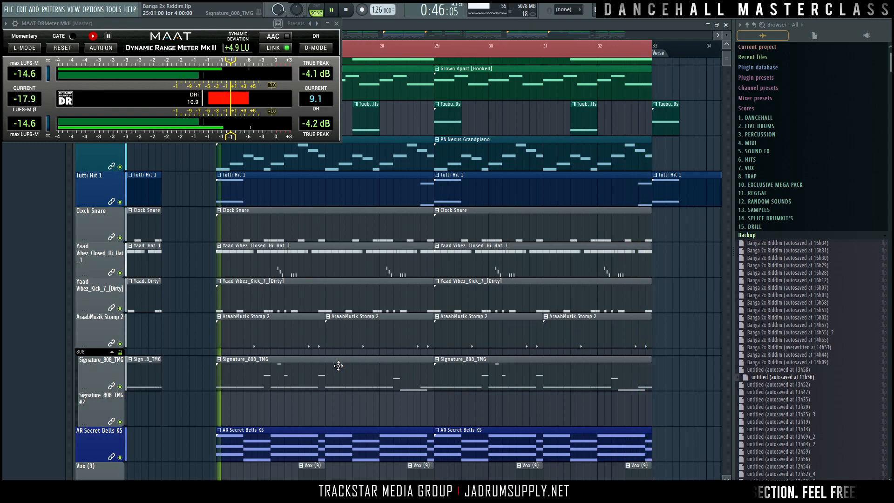
scroll(363, 372, "down", 8)
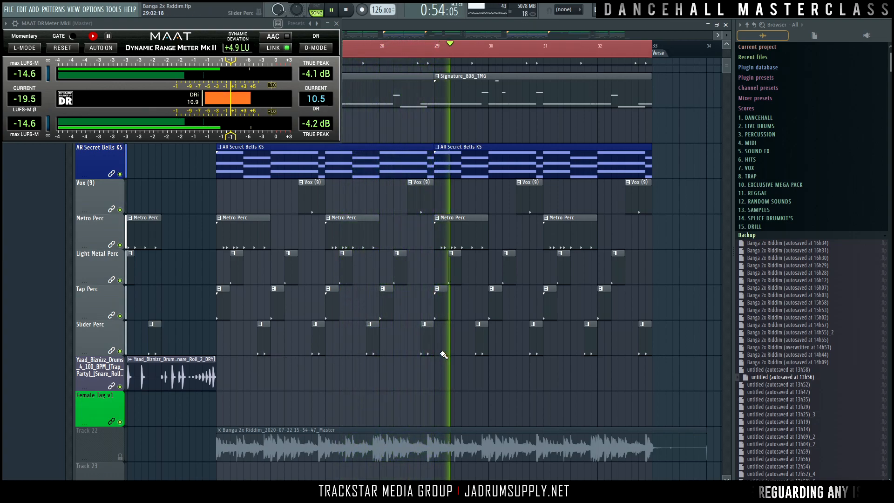
key("space")
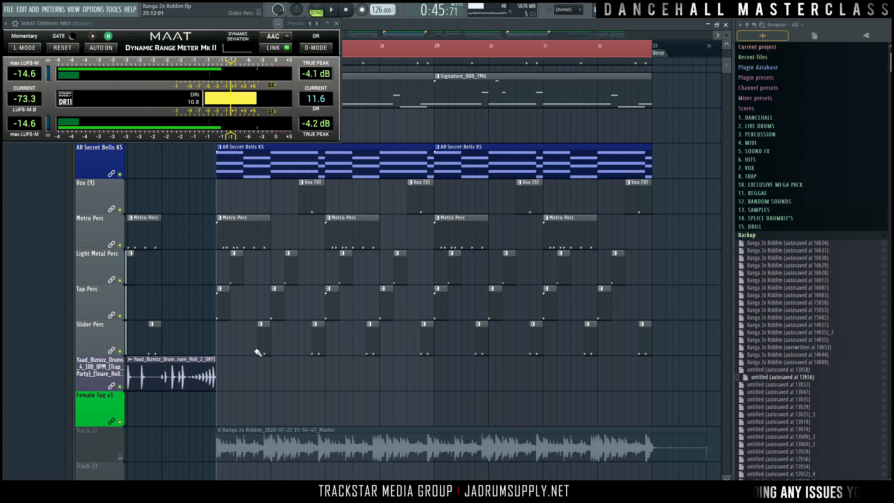
Open Slider Perc's sampler from its pattern, shorten the sample length to keep only the first hit, and replay the mix from the playlist.
double_click(262, 347)
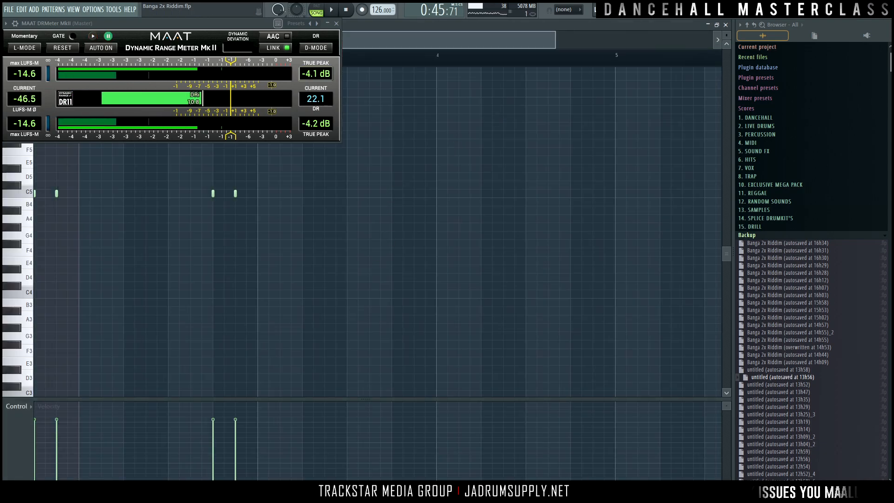
left_click(620, 10)
left_click(70, 286)
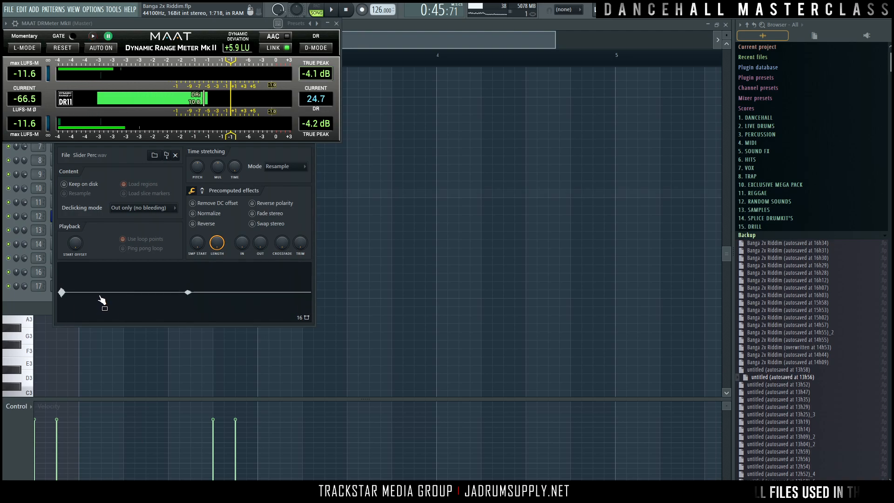
left_click(218, 281)
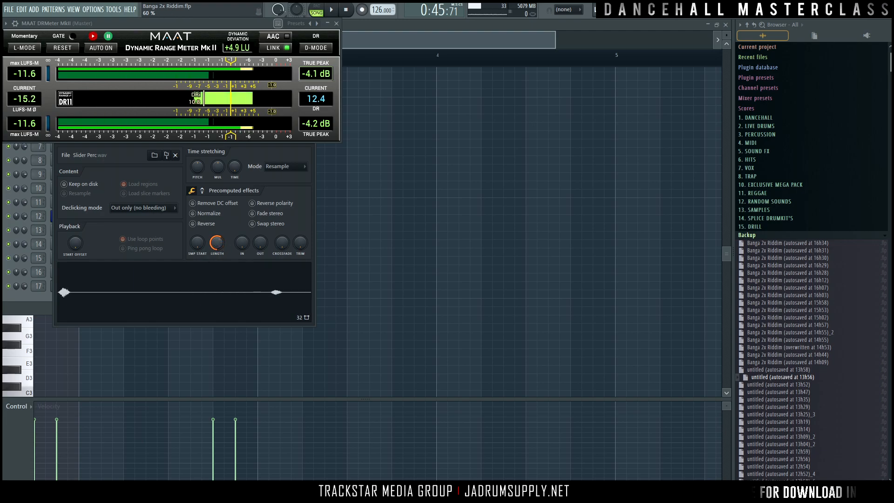
left_click_drag(216, 242, 217, 252)
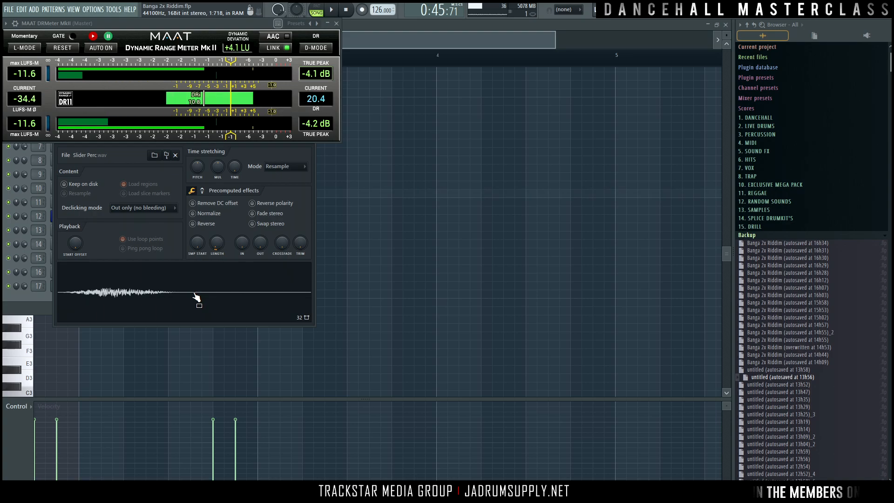
key("F5")
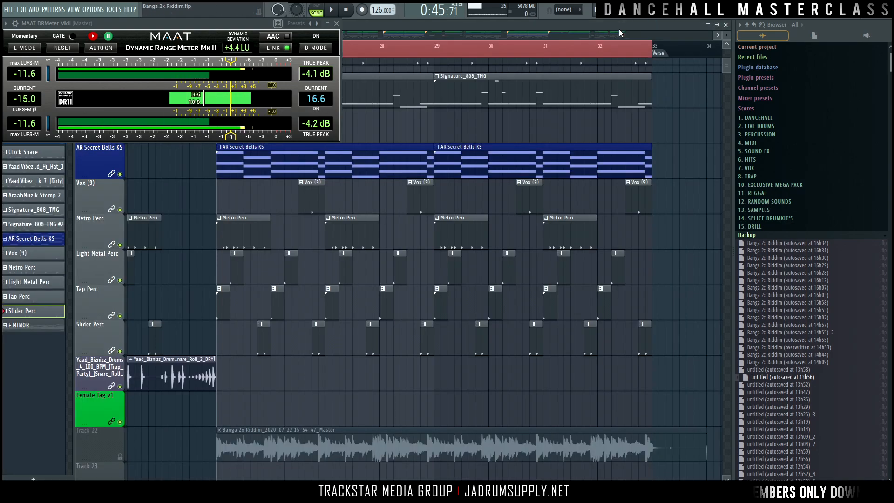
key("space")
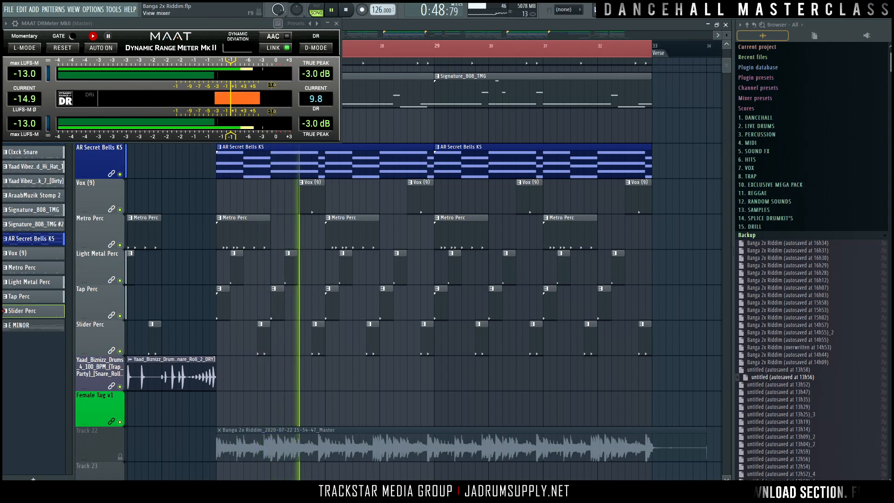
Check the mixer levels, stop playback and look through the playlist down to the earlier master recording on Track 22.
key("F9")
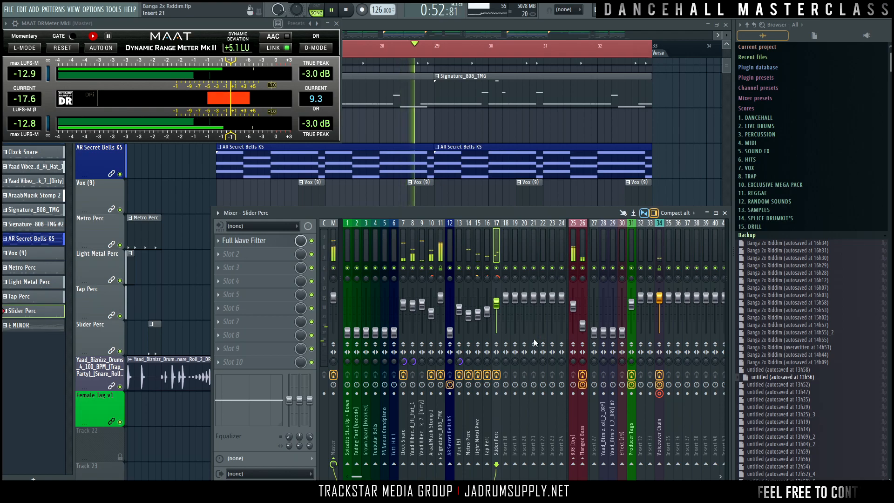
key("space")
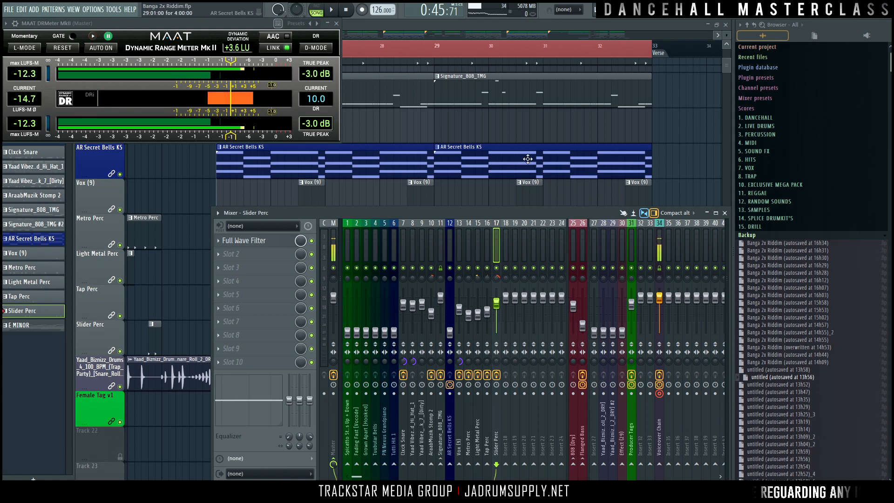
key("F9")
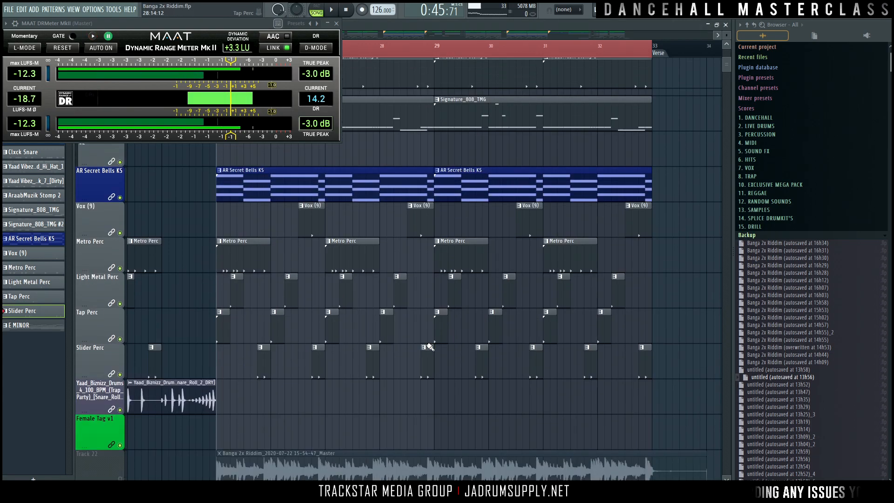
scroll(425, 343, "down", 1)
scroll(235, 367, "up", 2)
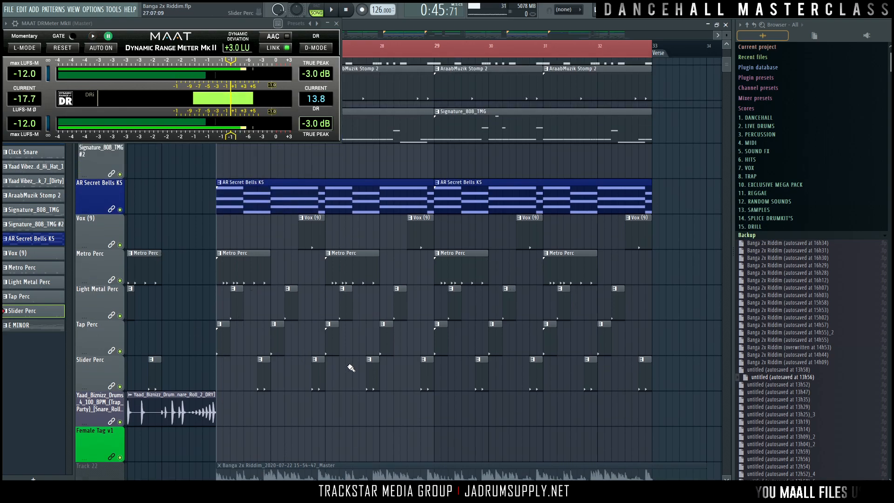
scroll(409, 368, "down", 7)
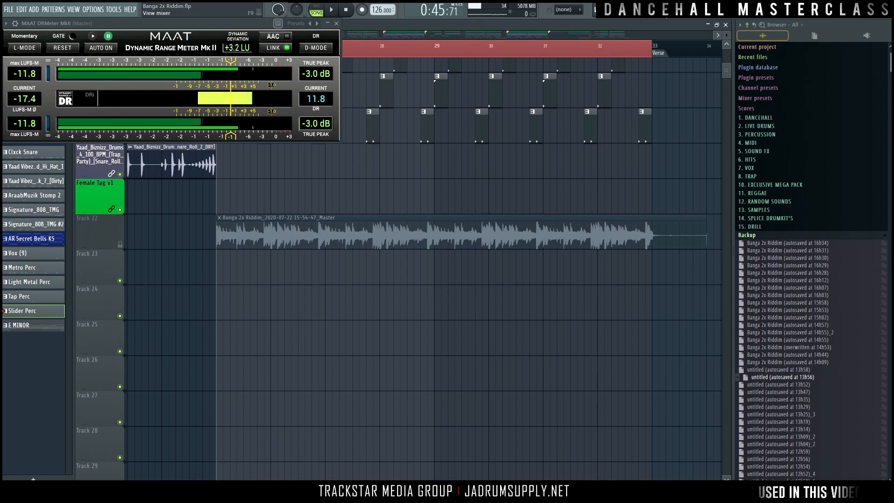
Extend the playlist time selection to the end of the earlier master clip and record the mix's master output over that range.
key("F9")
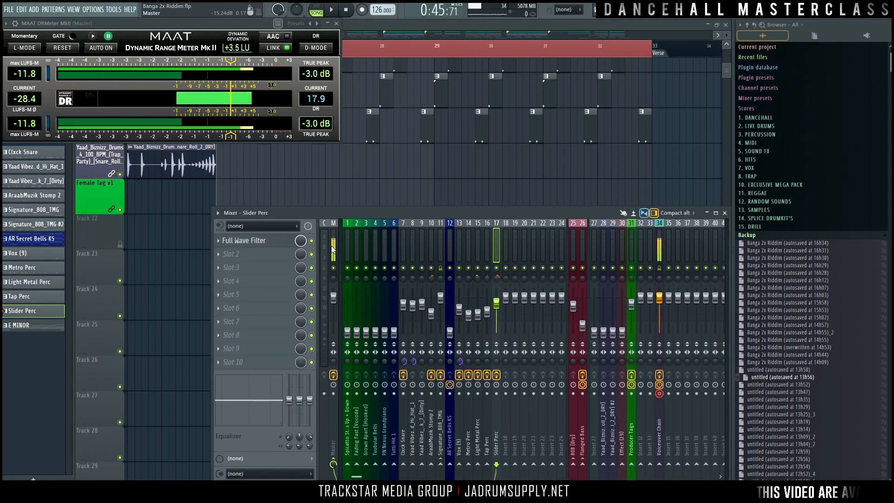
left_click(333, 280)
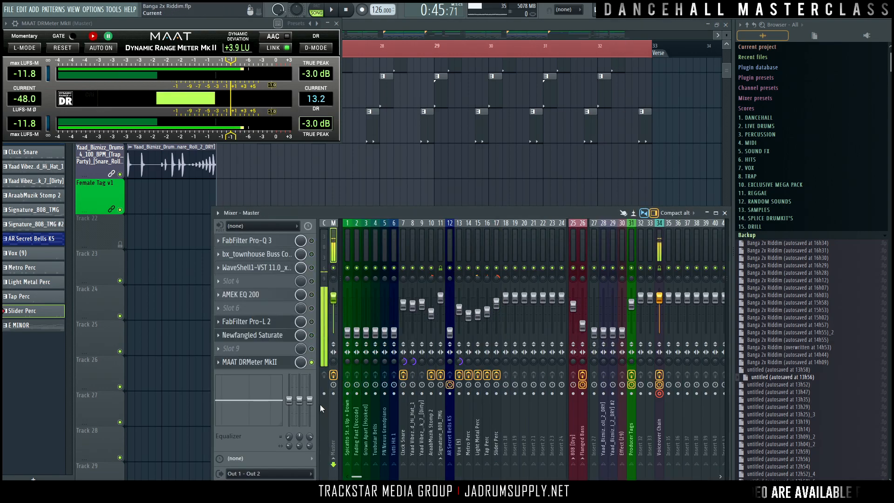
key("F9")
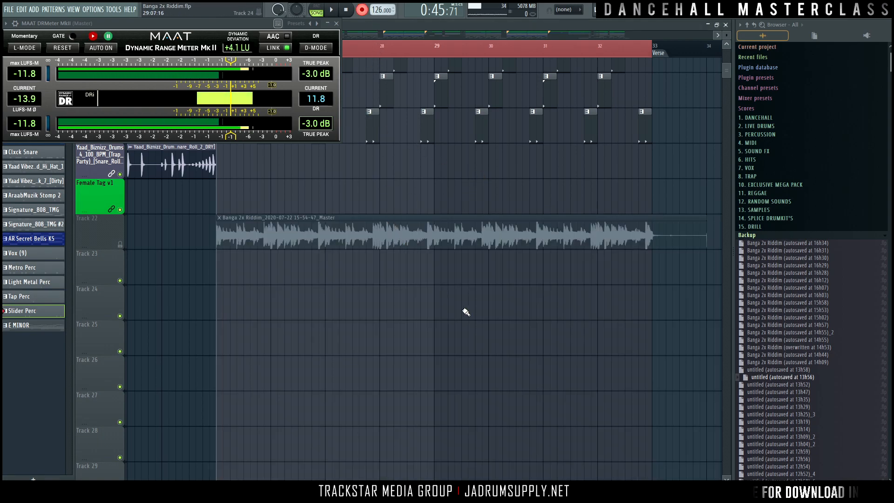
left_click_drag(654, 43, 711, 46)
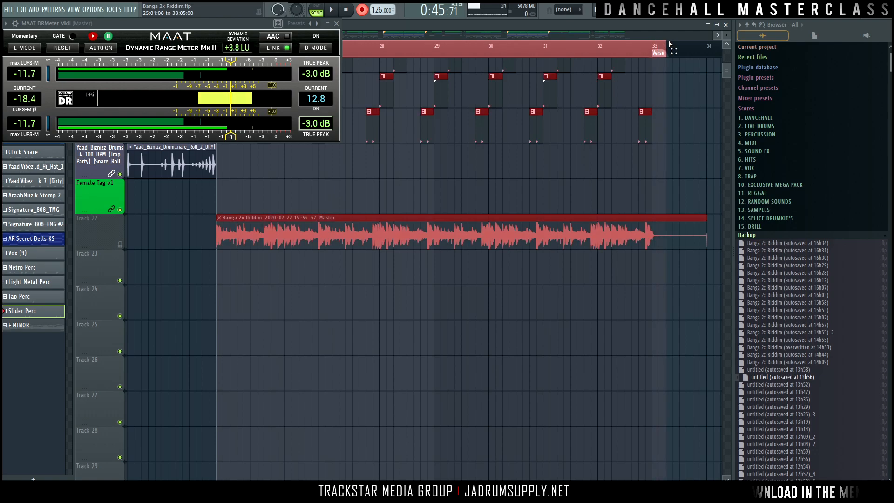
key("space")
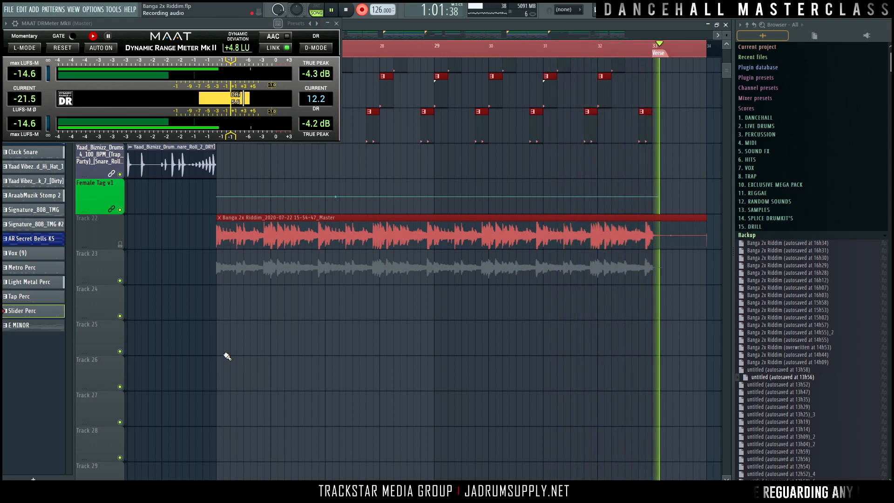
key("space")
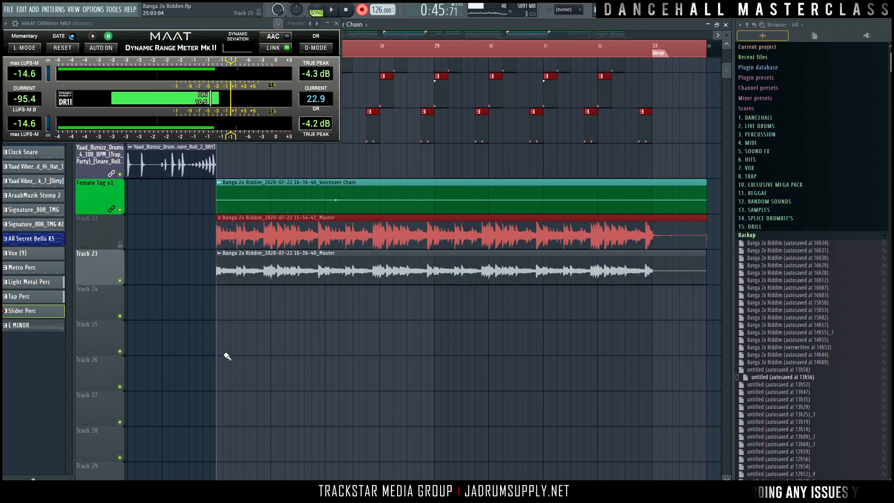
Delete the unwanted Voiceover Chain recording from the Female Tag track and the project.
left_click(419, 204)
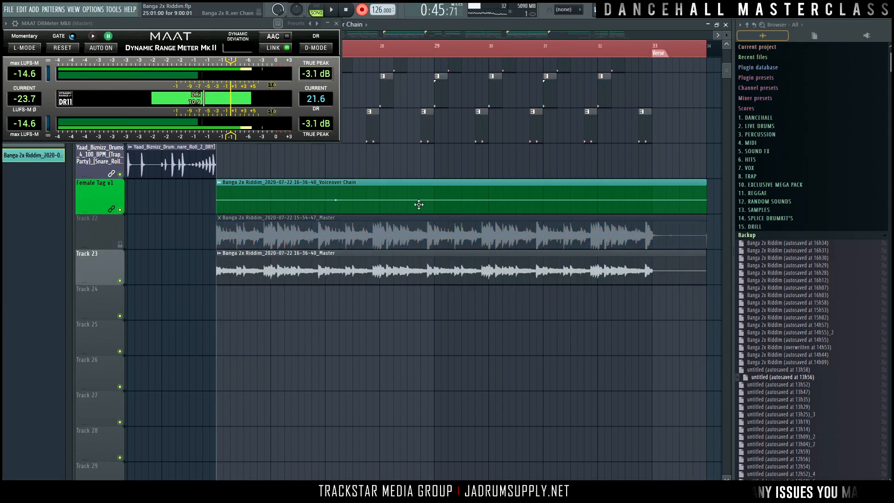
right_click(5, 155)
left_click(33, 259)
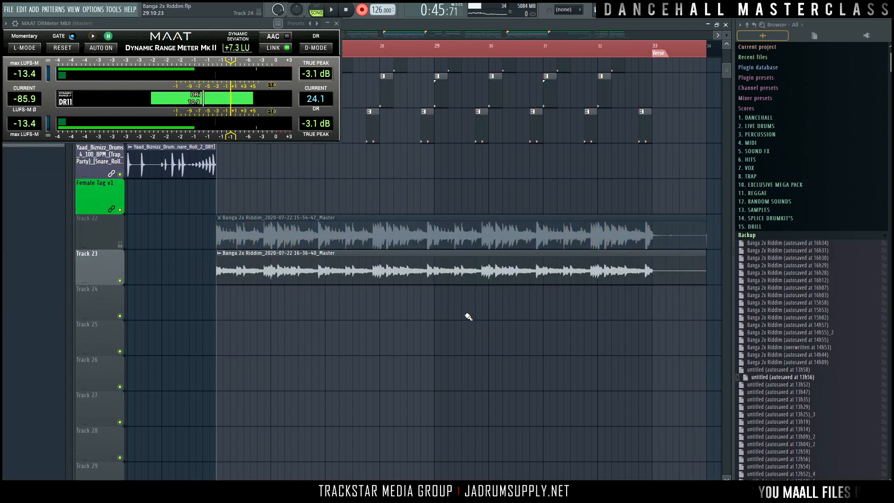
Solo Track 22, enable Track 23 alongside it, and check the Master's effect chain in the mixer.
right_click(120, 245)
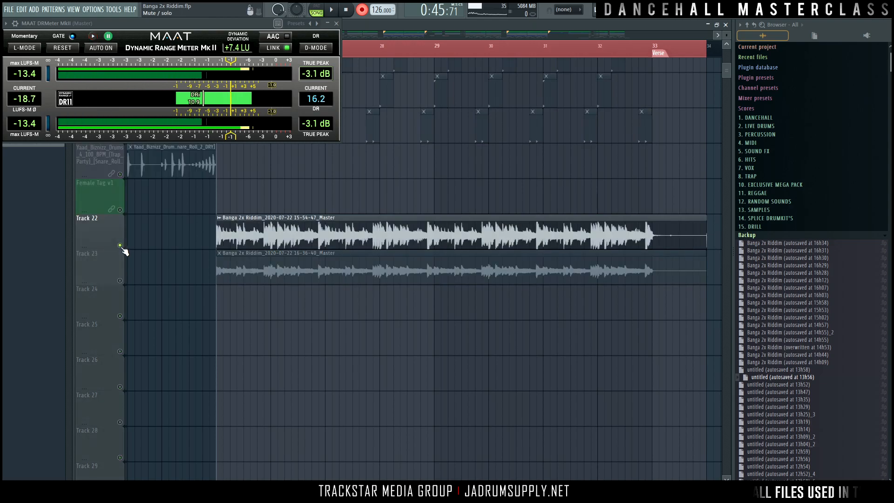
left_click(119, 281)
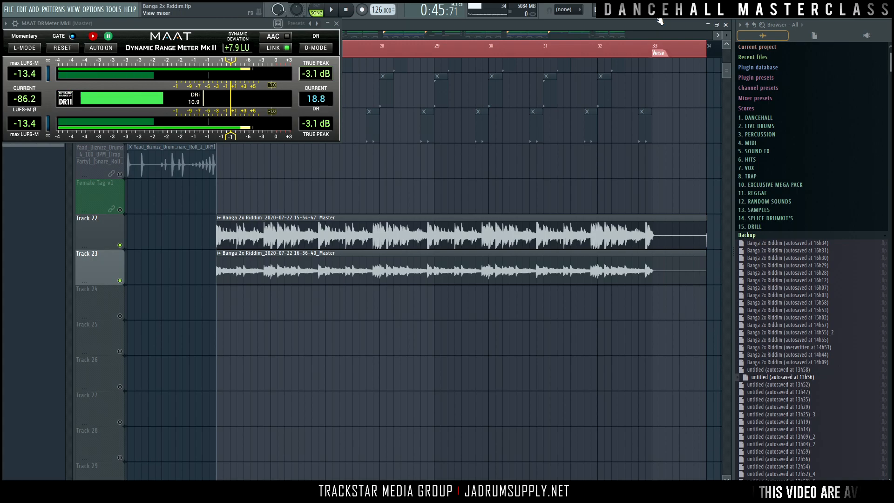
key("F9")
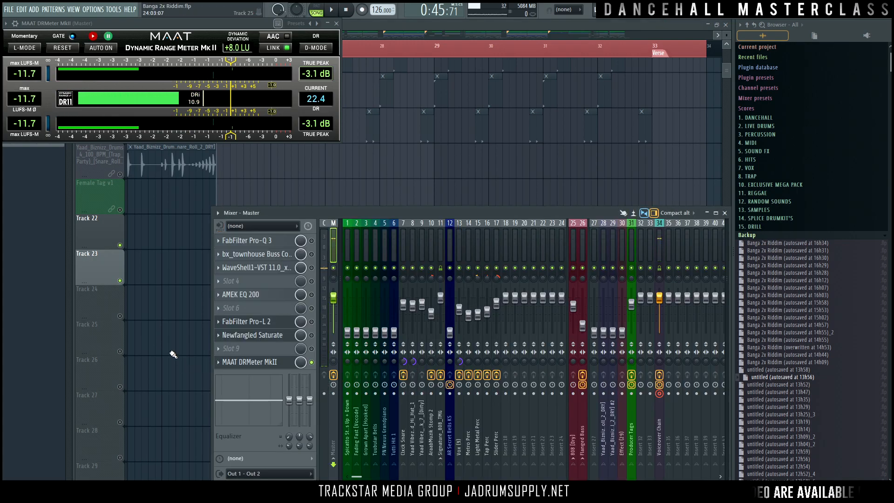
key("F9")
Move the new master recording to bar 33, directly after the earlier one, and trim both clips to eight bars.
mouse_move(293, 273)
left_mouse_down()
mouse_move(814, 283)
mouse_move(604, 270)
left_mouse_up()
left_click_drag(536, 202, 532, 231)
scroll(549, 52, "down", 4)
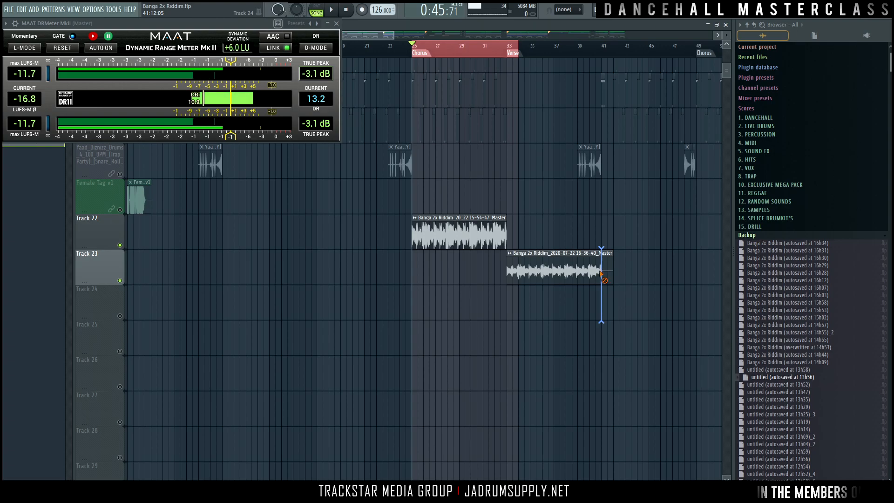
left_click_drag(604, 280, 604, 280)
scroll(516, 57, "up", 2)
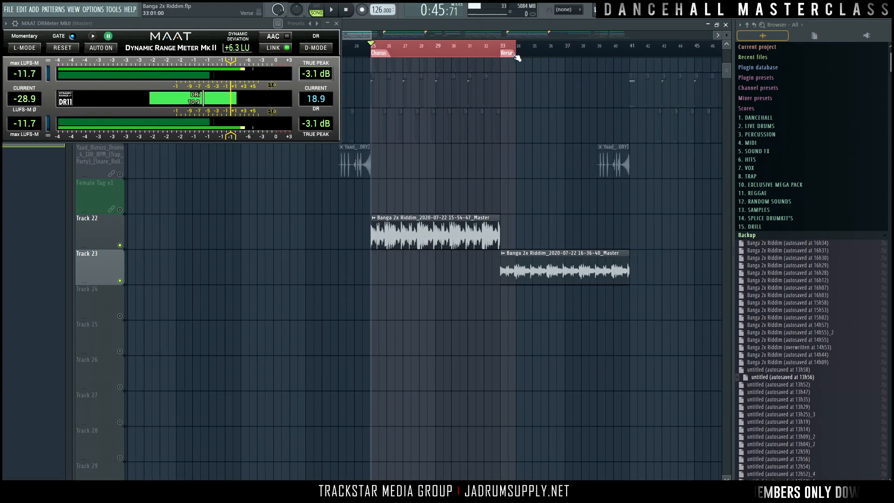
Extend the loop selection to bar 41 and enlarge Tracks 22 and 23 to compare both recordings' waveforms during playback.
left_click_drag(515, 51, 629, 51)
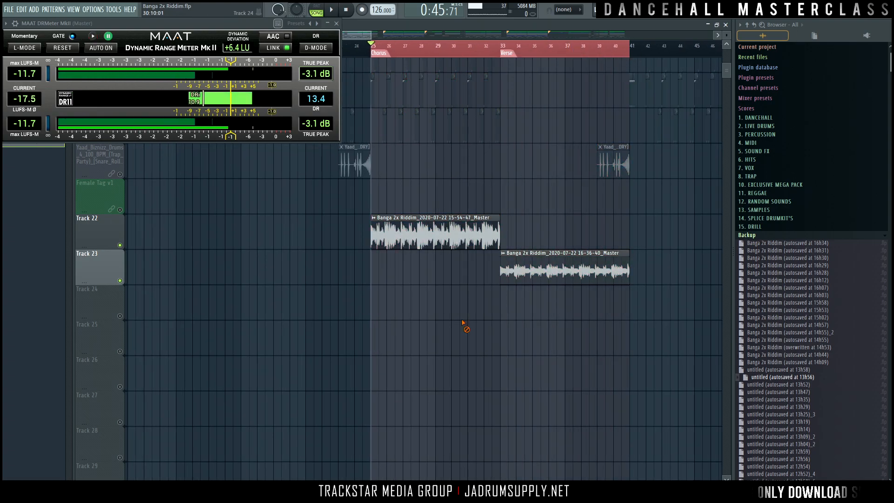
key("space")
left_click_drag(100, 250, 100, 356)
scroll(160, 311, "down", 2)
left_click_drag(118, 319, 119, 435)
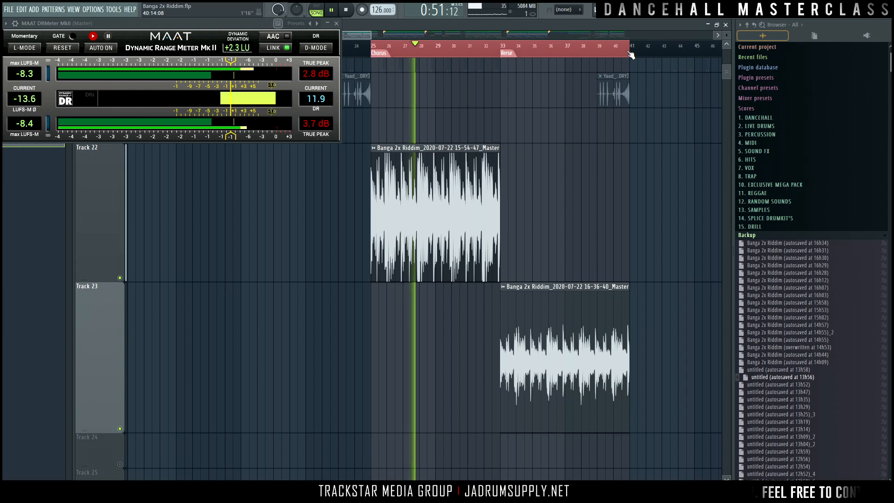
scroll(630, 55, "up", 2)
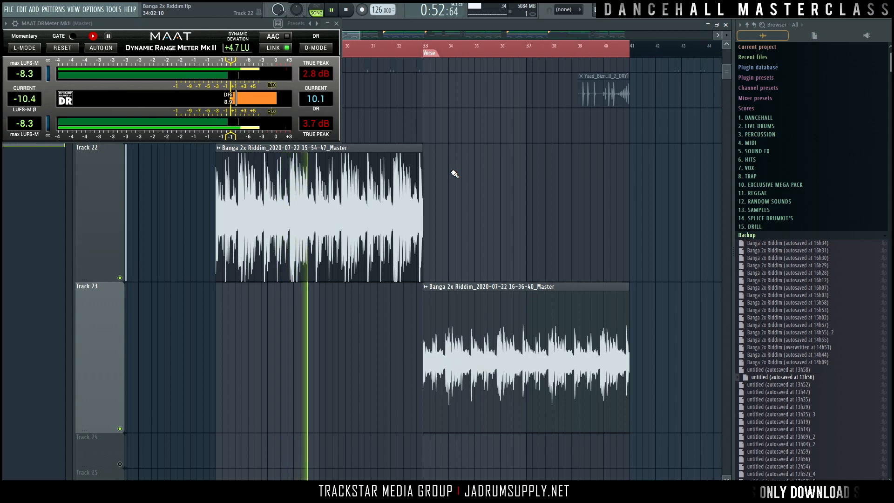
key("space")
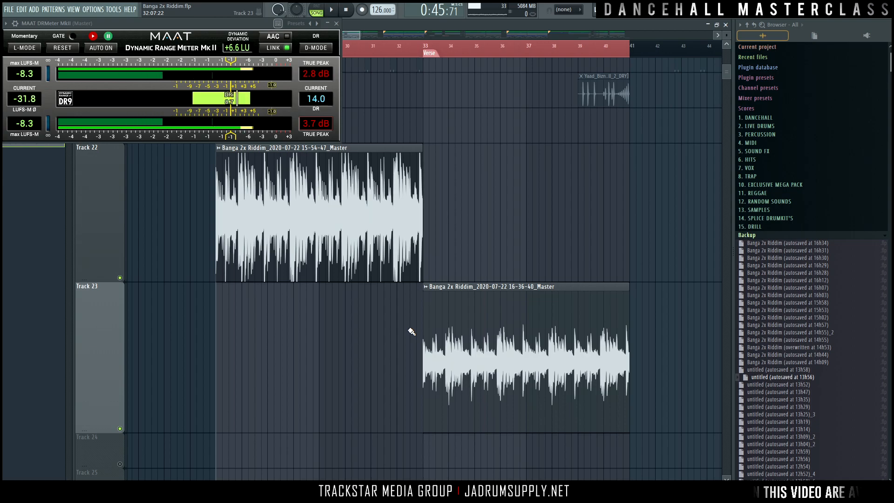
Play the newer master recording on its own from the Verse marker at bar 33 to meter its loudness and dynamic range.
scroll(528, 55, "up", 4)
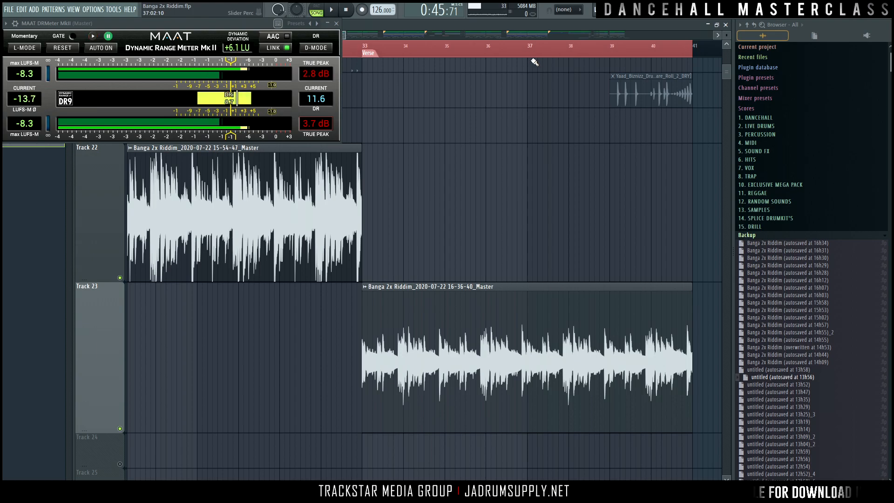
left_click(363, 48)
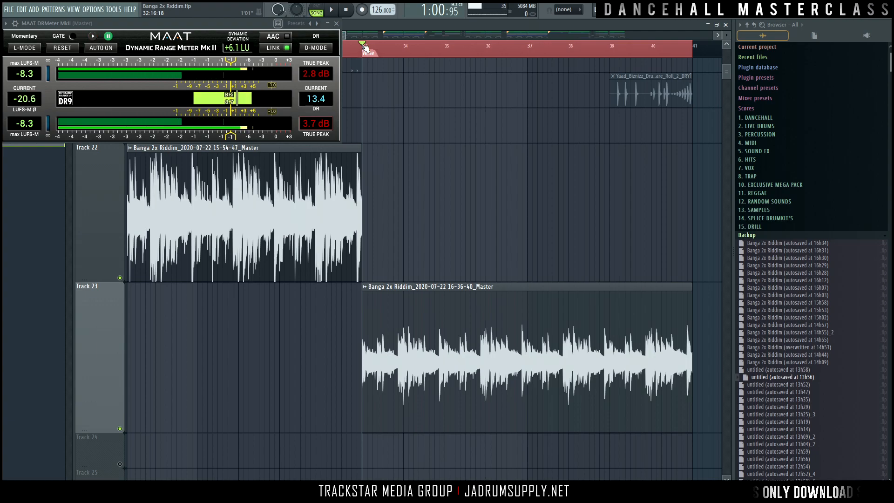
key("space")
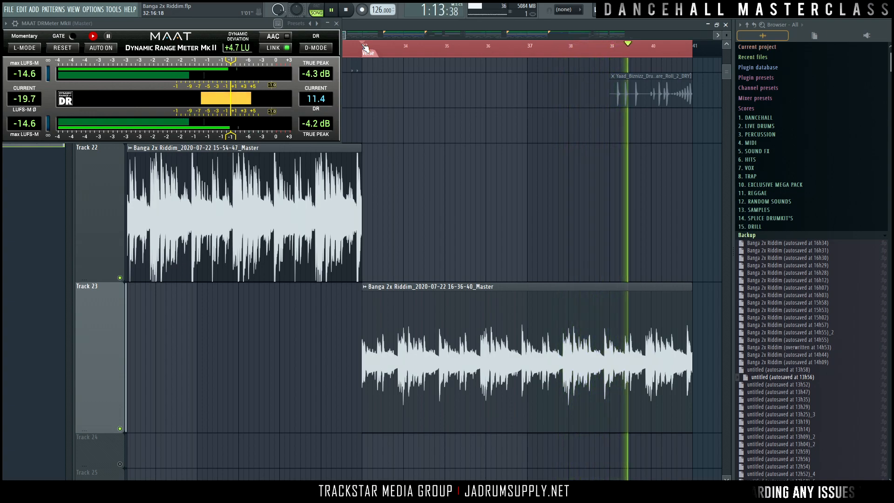
key("space")
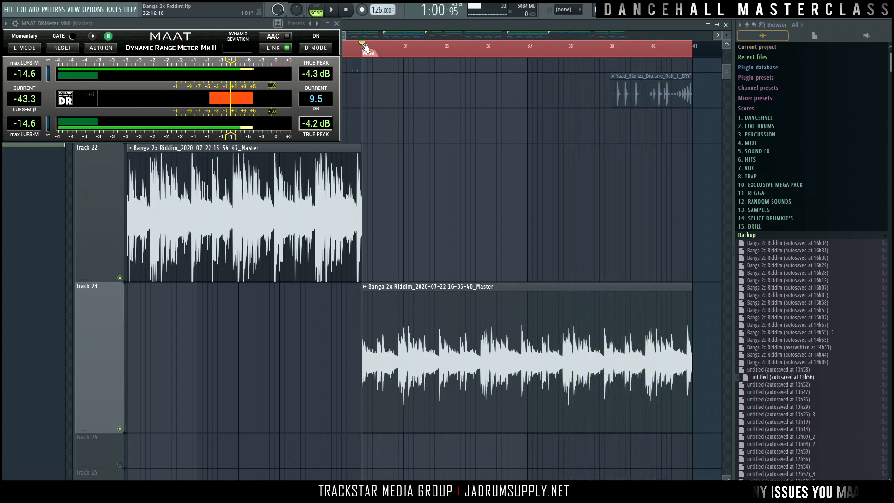